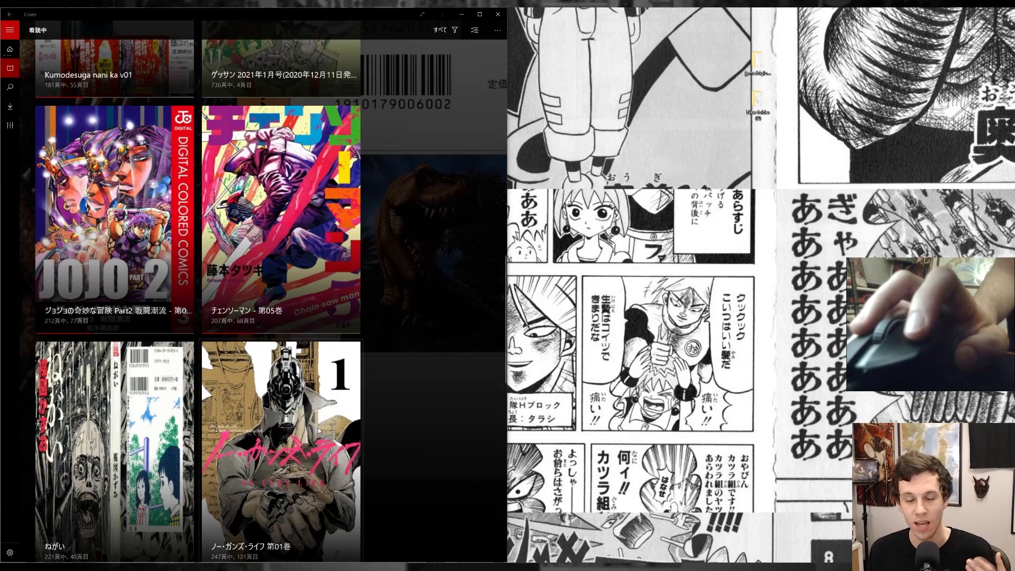
Open the manga ノー・ガンズ・ライフ 第01巻 and look up the phrase 摩耗を避ける from its page in GoldenDict.
left_click(319, 431)
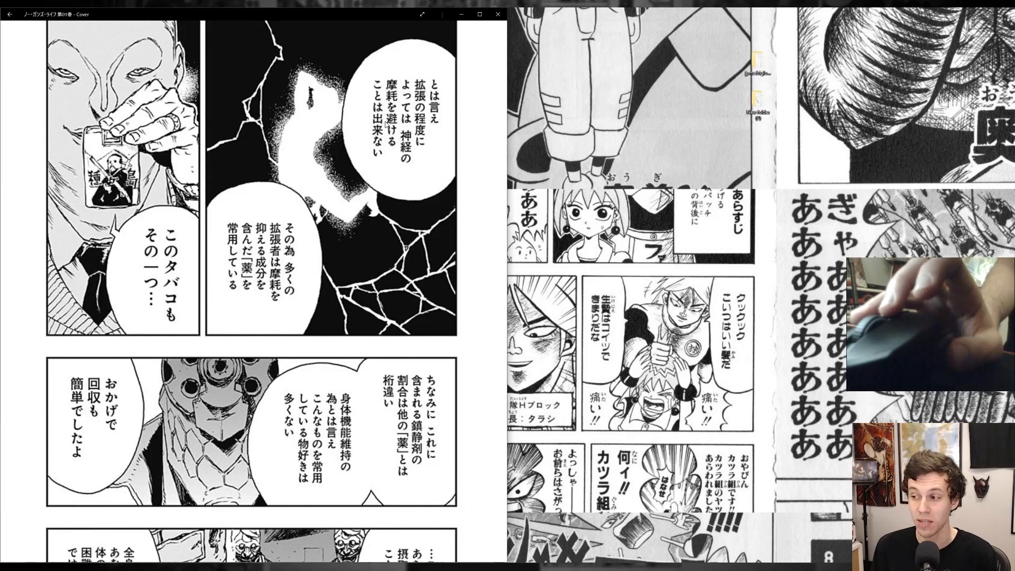
key("super+e")
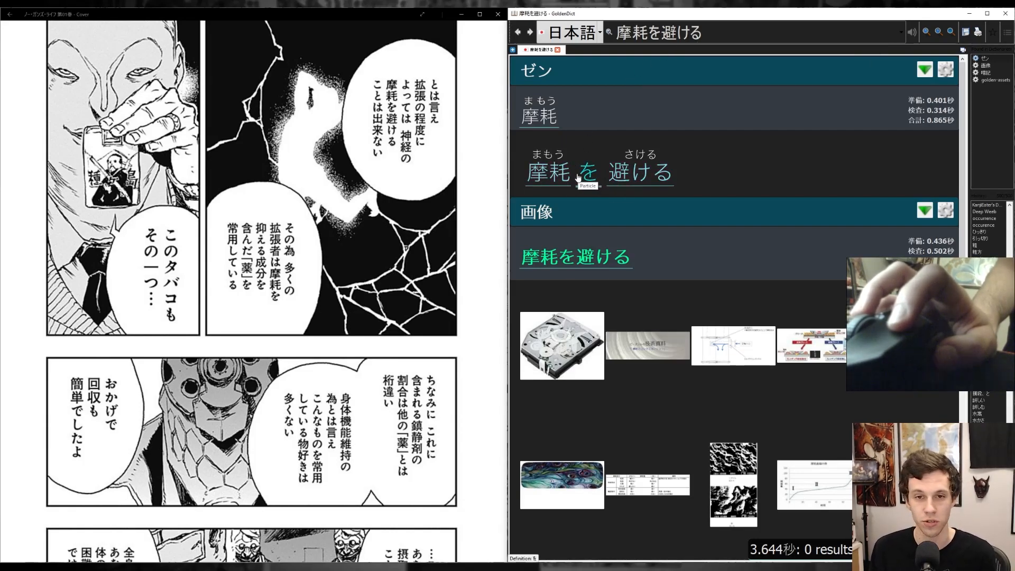
Open the entry for the word 摩耗 from the parsed phrase and review its images and dictionary definitions.
left_click(539, 176)
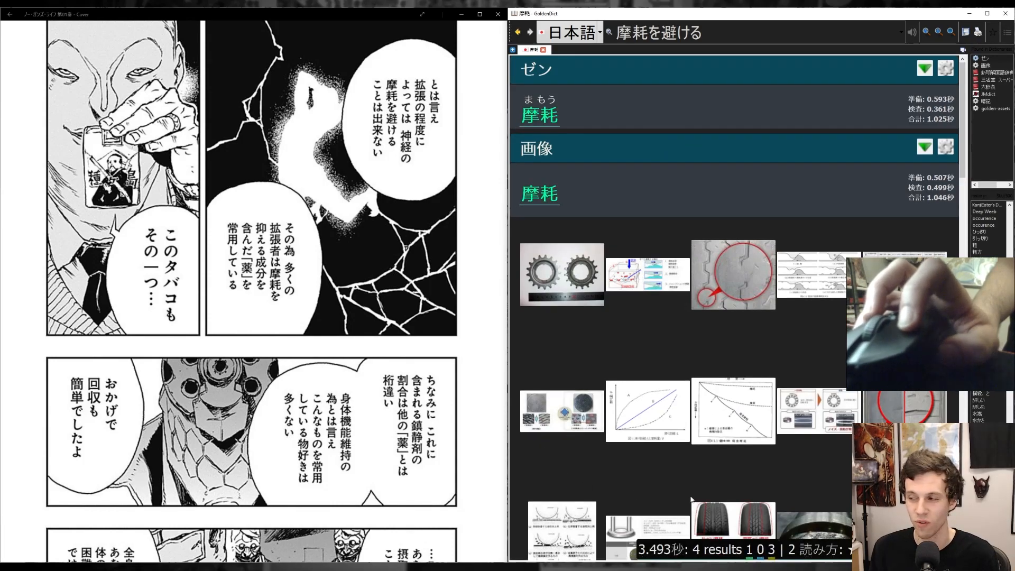
scroll(662, 378, "down", 10)
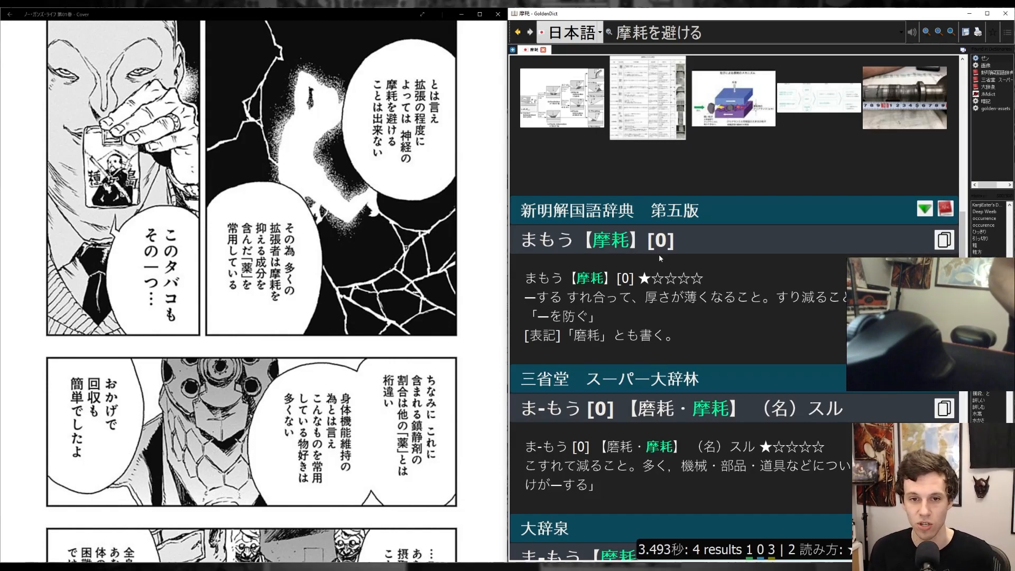
scroll(658, 253, "up", 10)
scroll(658, 253, "down", 10)
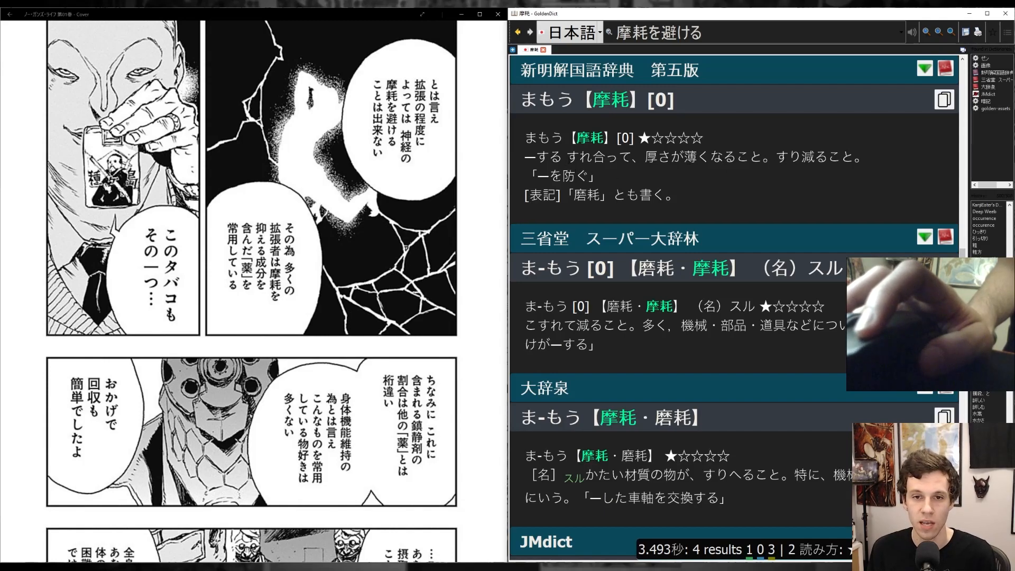
Look up すれ合って from the 新明解国語辞典 definition and follow its kanji form to the dictionary form 擦れ合う.
left_click_drag(566, 156, 631, 157)
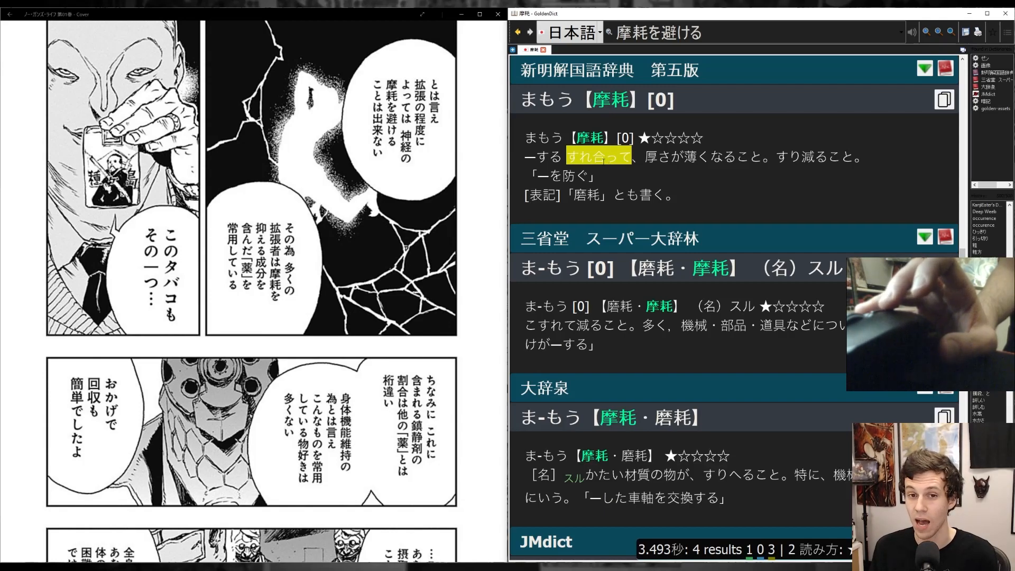
double_click(603, 161, "ctrl")
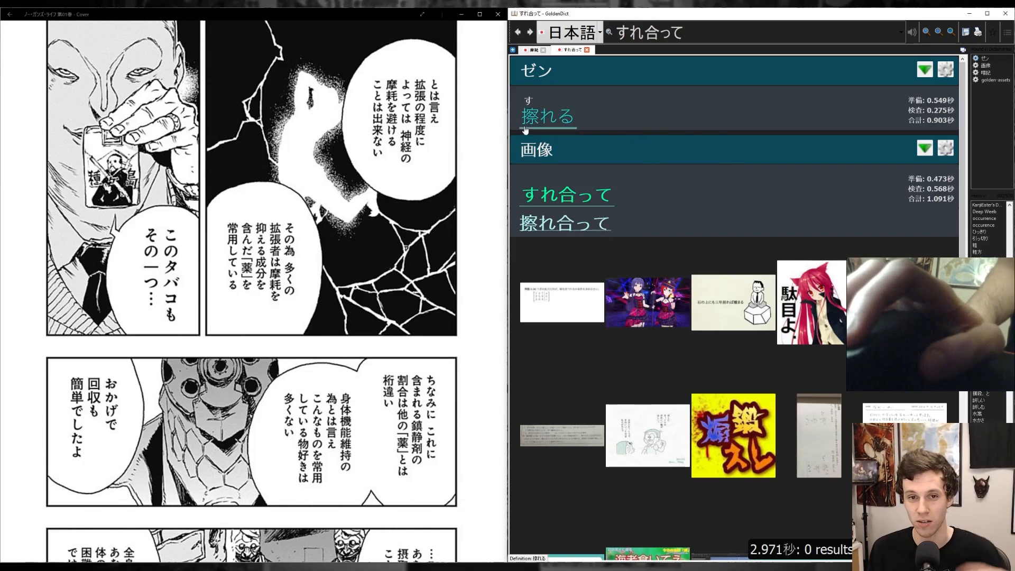
left_click(584, 225)
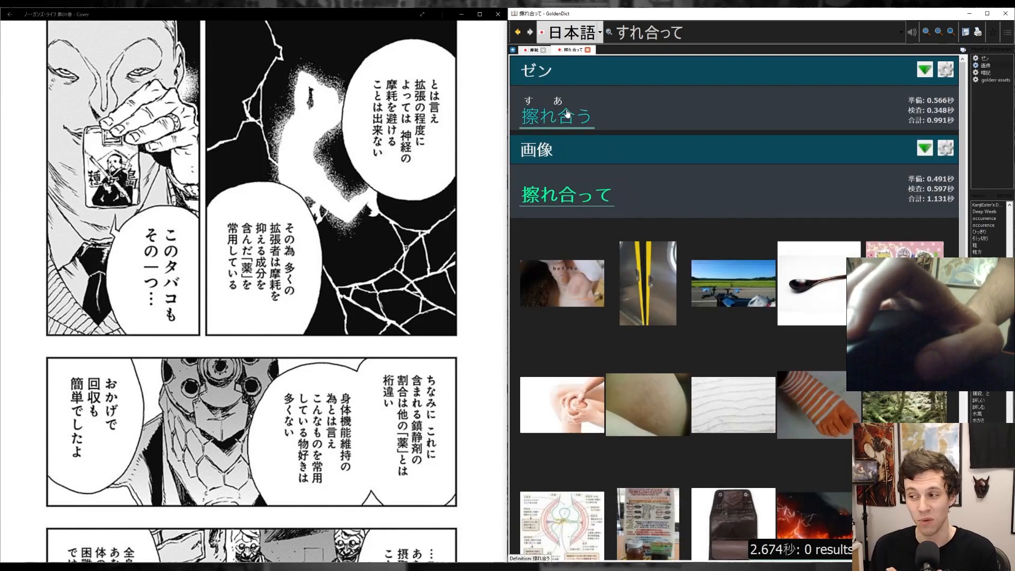
left_click(566, 109)
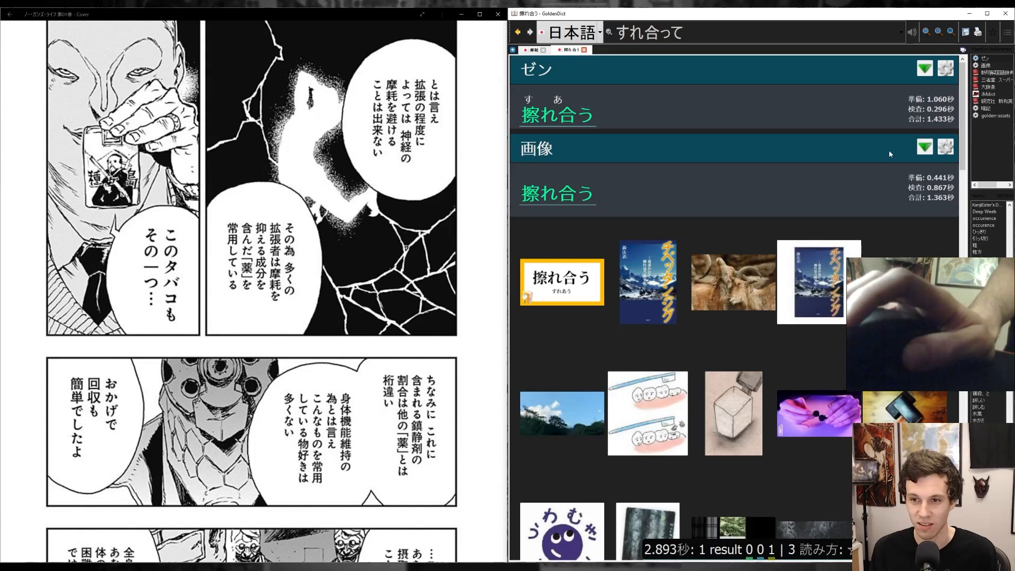
Collapse the image section of the 擦れ合う entry and read the definition 互いにこすれ合う in 新明解国語辞典.
left_click(924, 148)
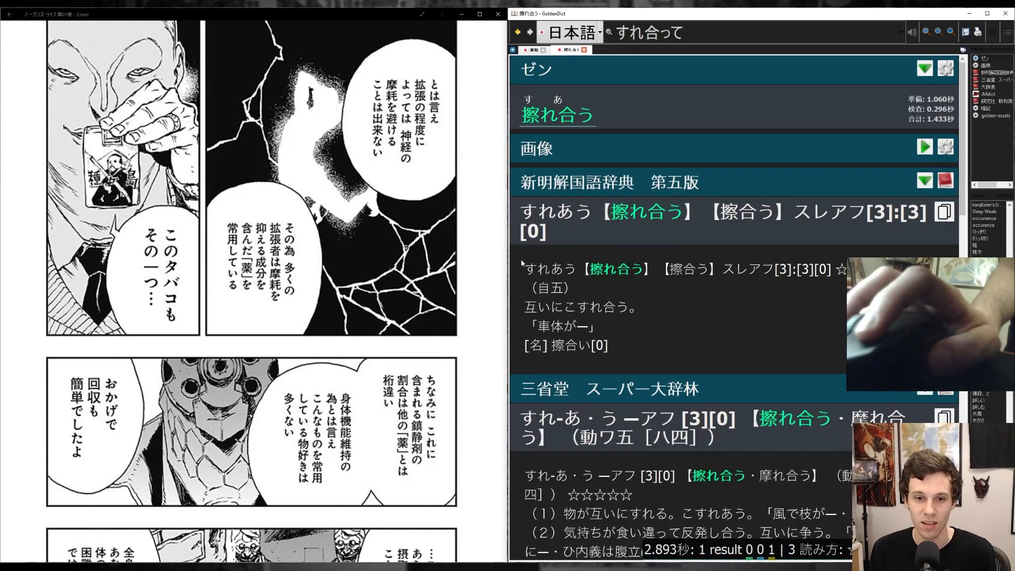
left_click_drag(521, 309, 617, 307)
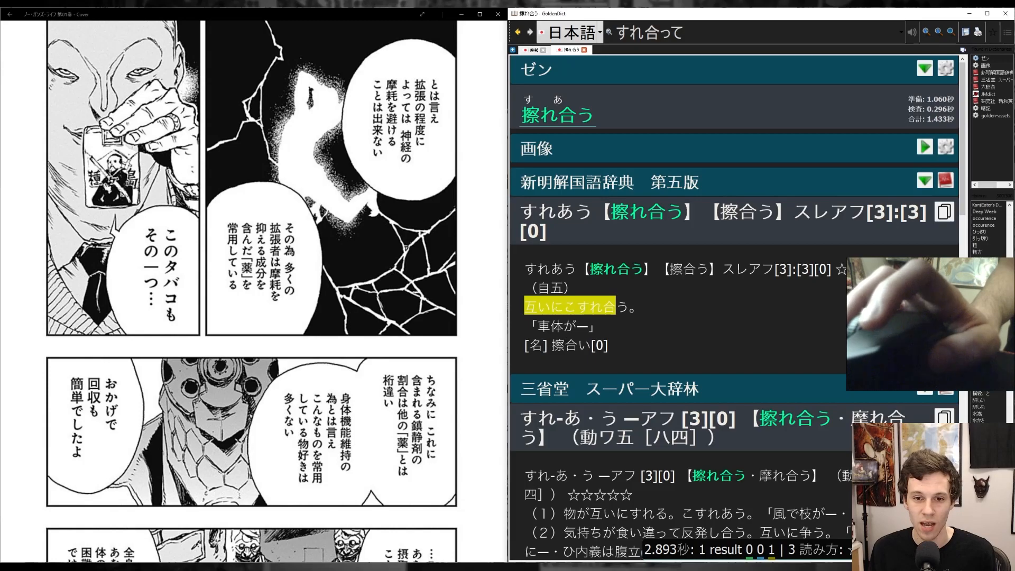
left_click(585, 327)
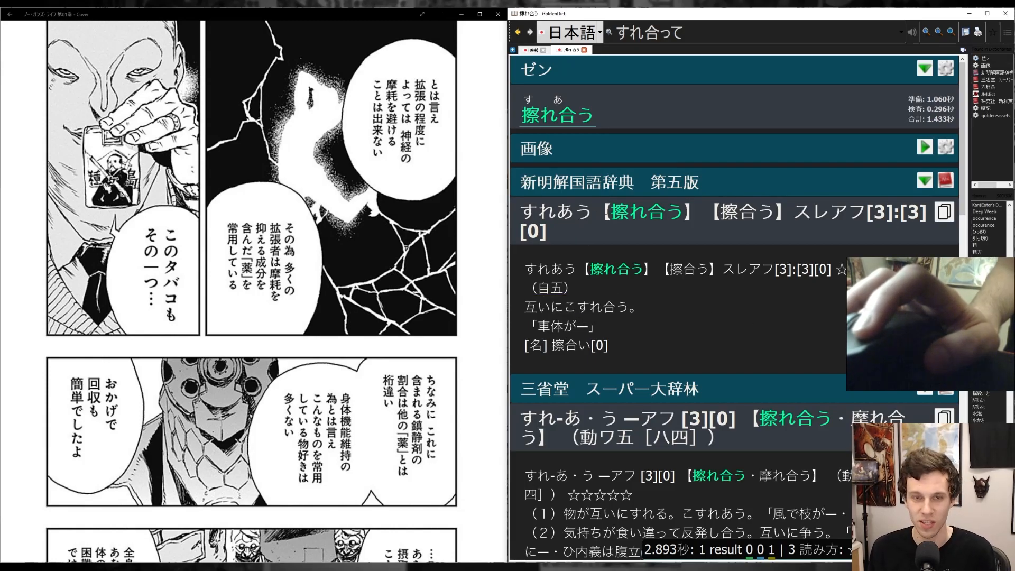
Return to the 摩耗 entry and reread the phrase すれ合って in its 新明解国語辞典 definition.
left_click(534, 50)
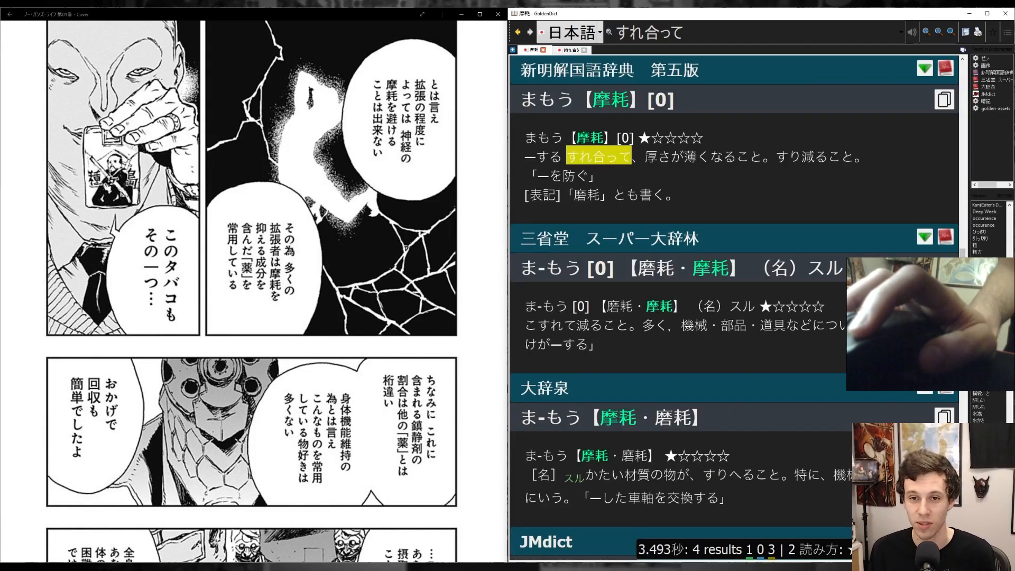
left_click(651, 174)
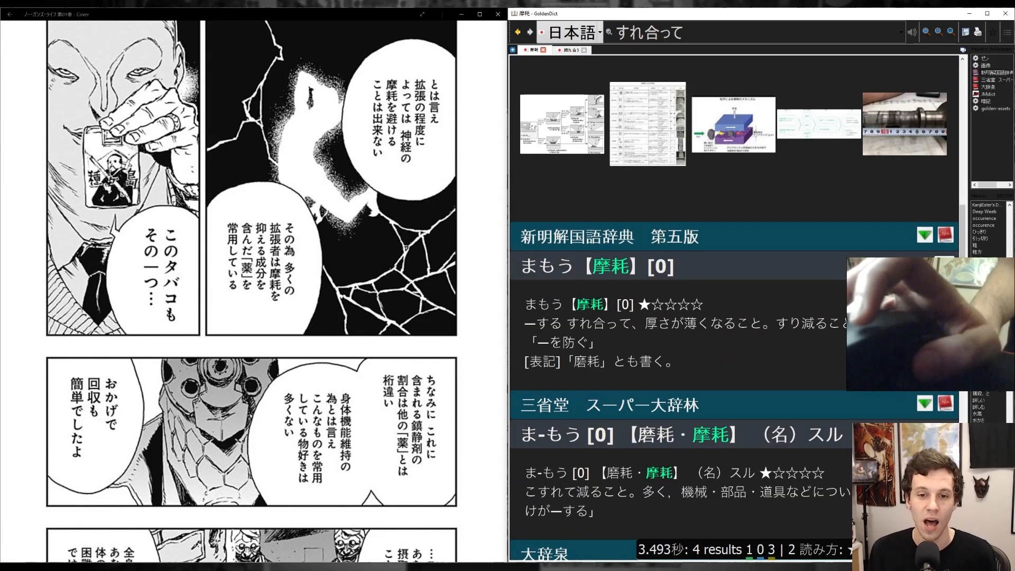
left_click_drag(567, 323, 626, 326)
left_click(696, 363)
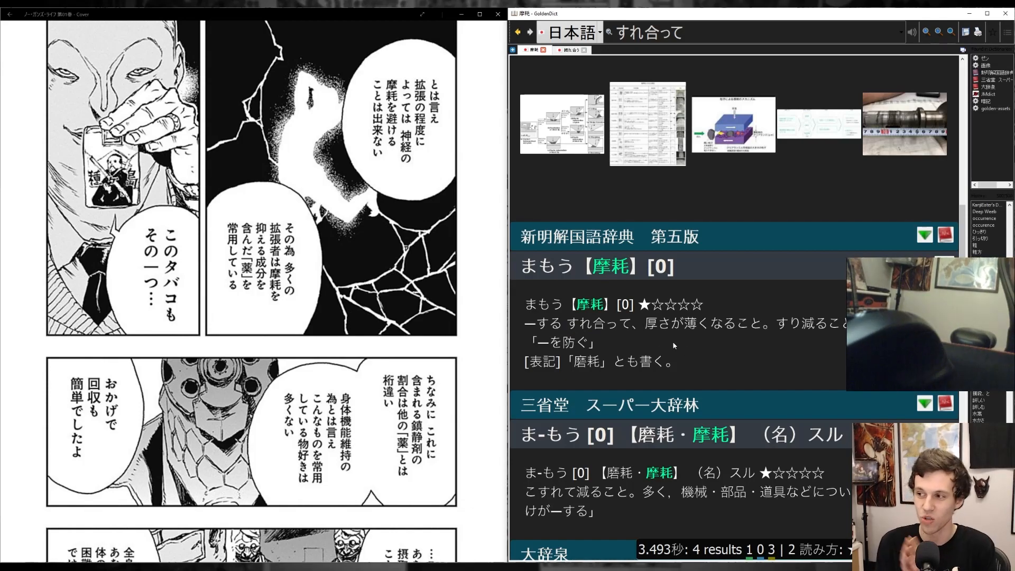
Review the 摩耗 images once more and collapse the image section of that entry.
scroll(668, 213, "up", 7)
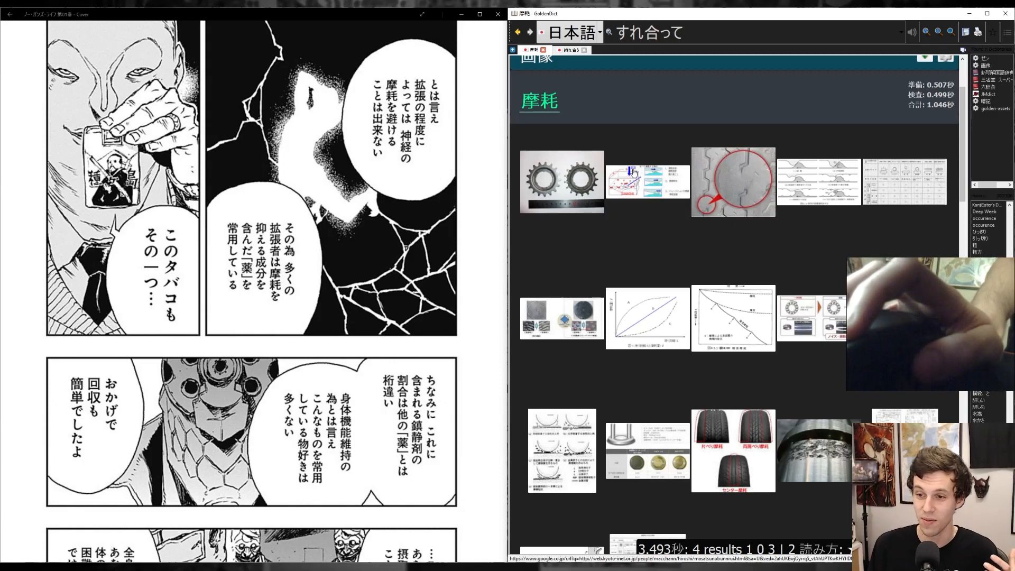
scroll(639, 168, "up", 2)
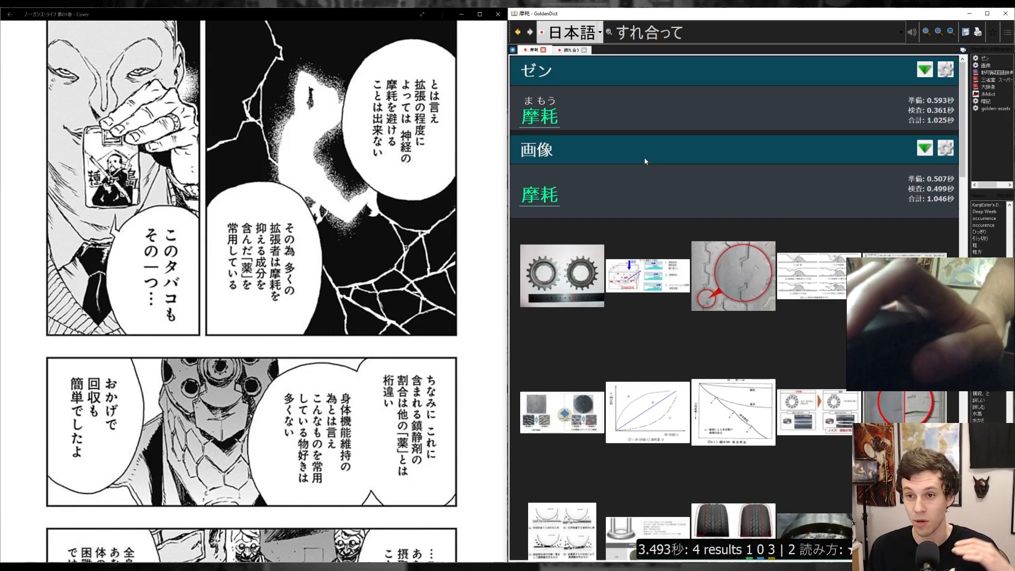
left_click(925, 151)
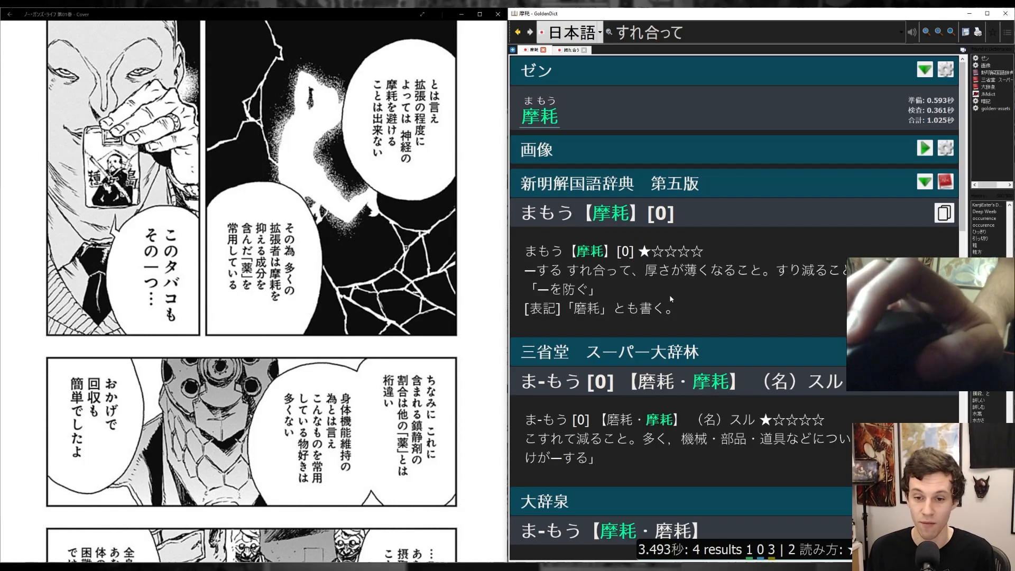
Jump to the 暗記 results for 摩耗 and examine the word frequencies and matching Anki cards.
left_click(836, 553)
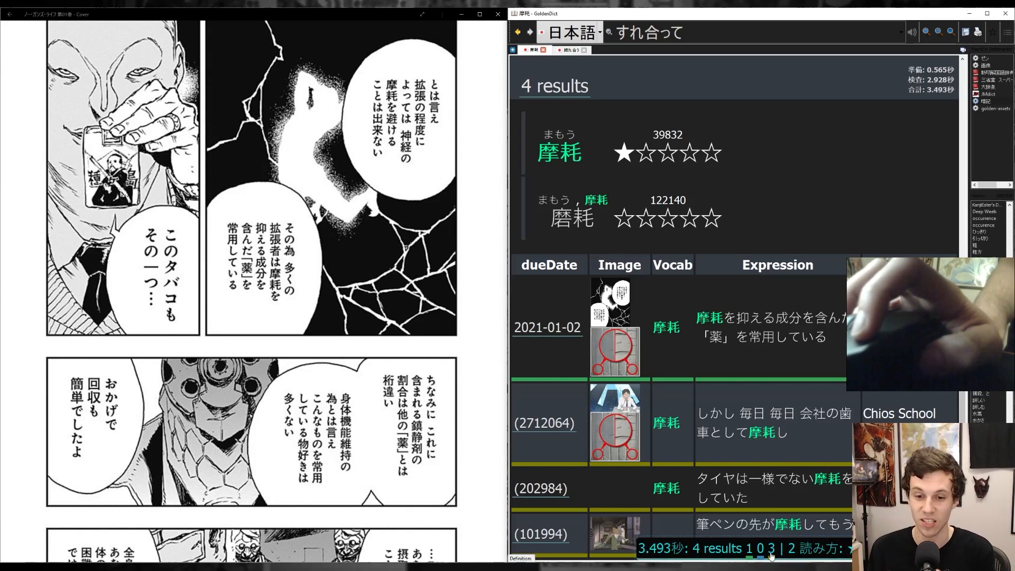
scroll(772, 558, "down", 1)
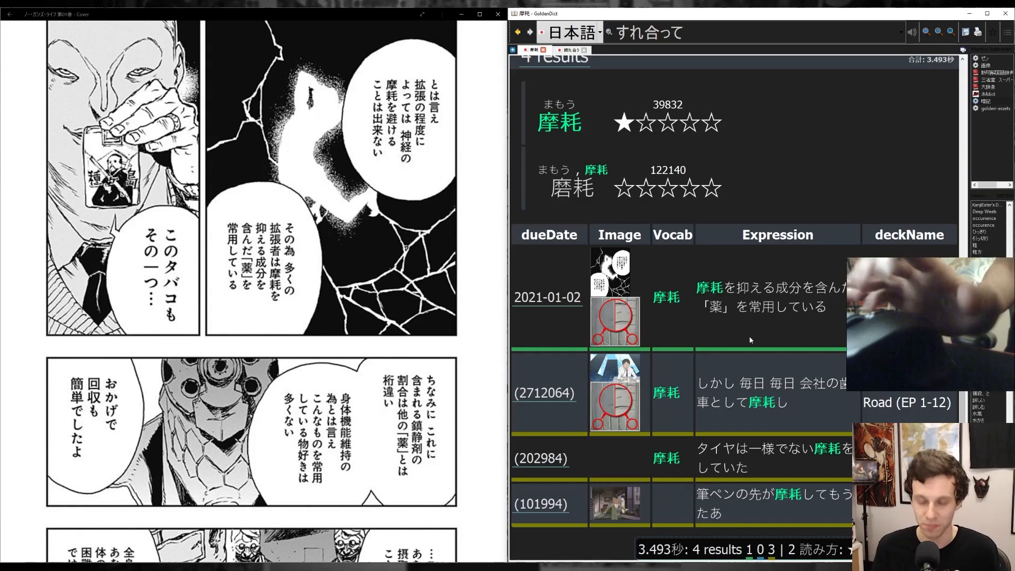
scroll(723, 197, "up", 15)
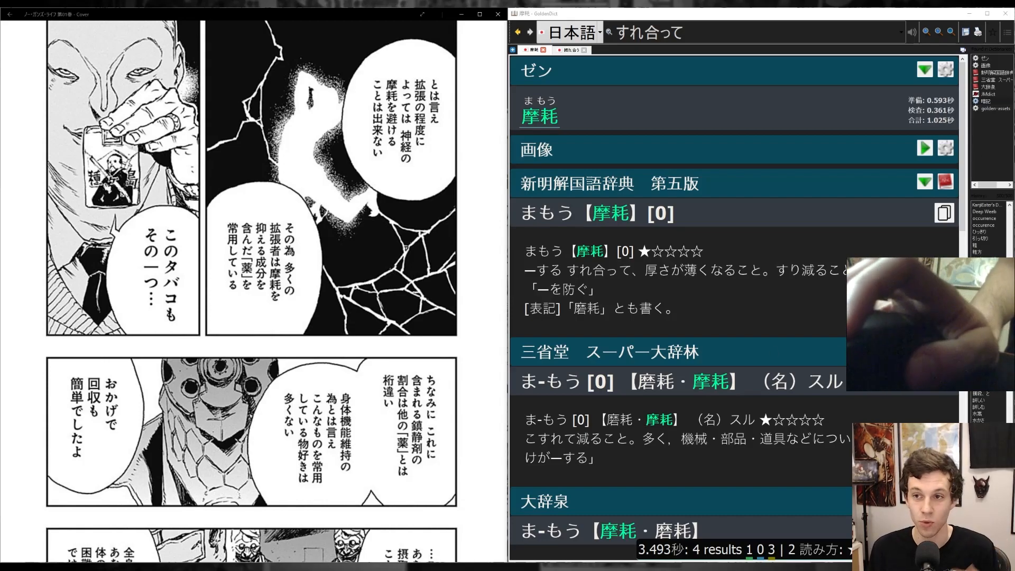
Check the English definition of 摩耗 in JMdict and return to the start of the entry.
left_click(982, 94)
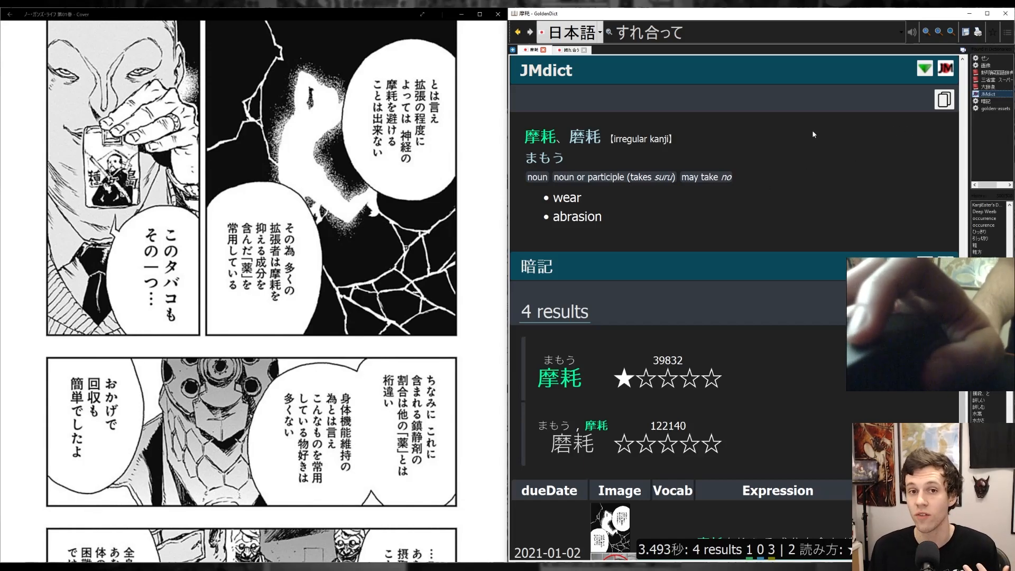
left_click(599, 34)
left_click(824, 204)
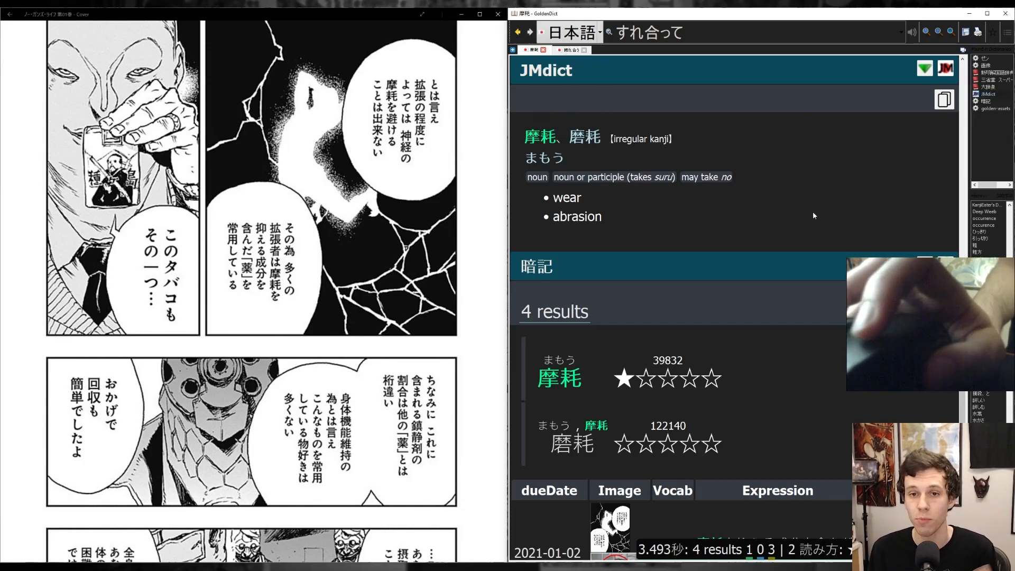
scroll(832, 400, "up", 10)
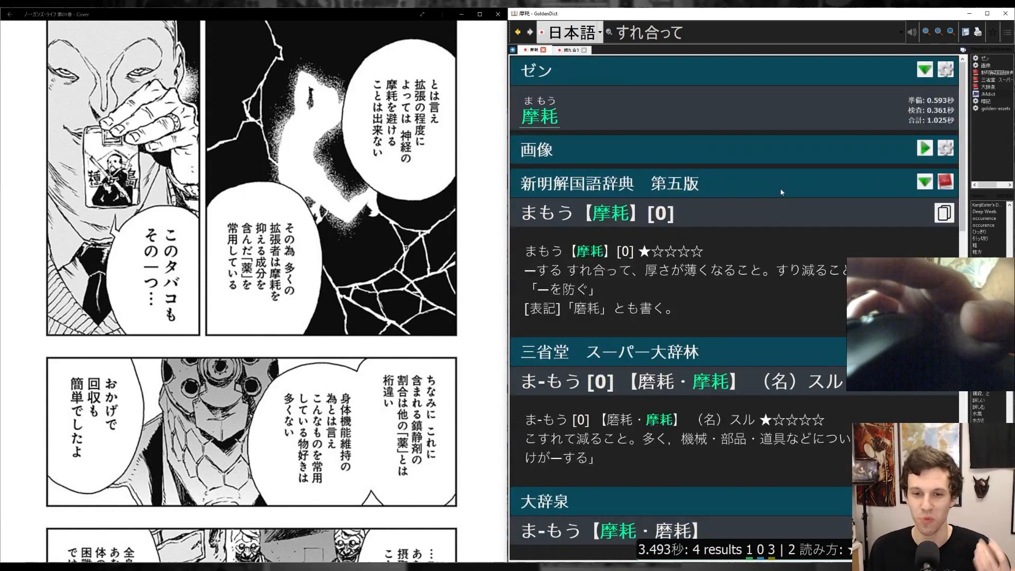
Search the dictionary for the misspelled title "game thones" in place of the previous query.
left_click(701, 33)
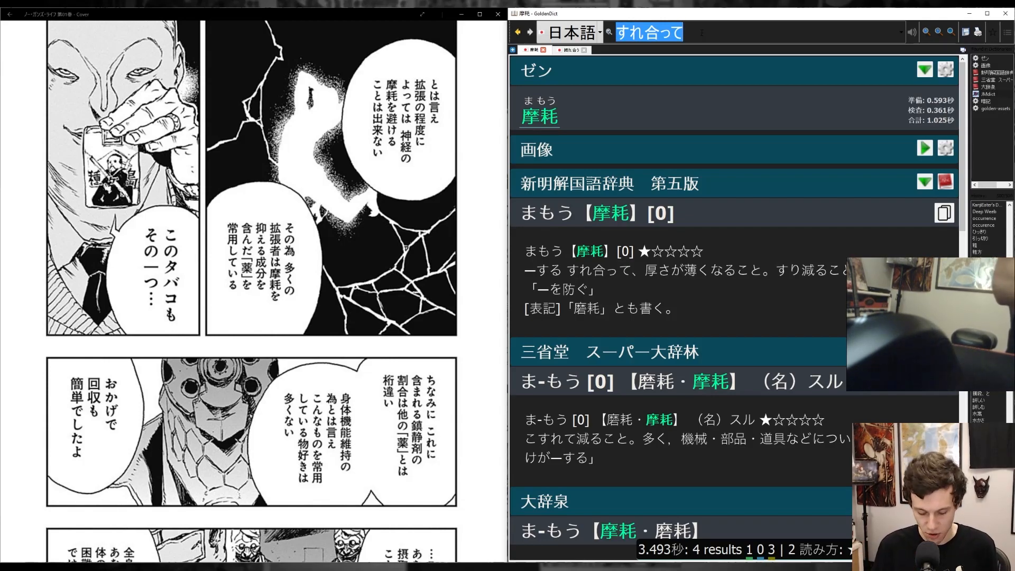
type("game")
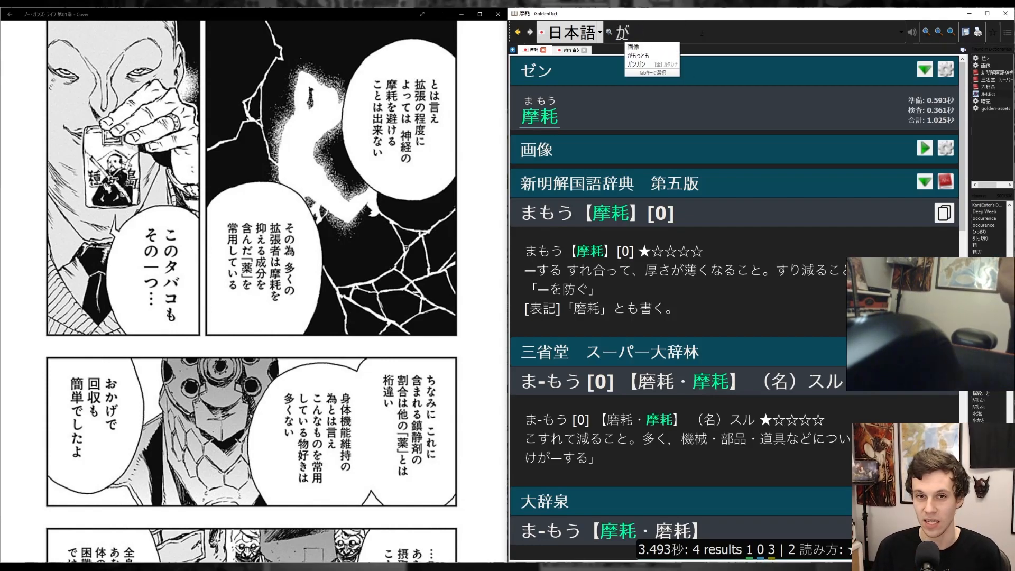
type(" t")
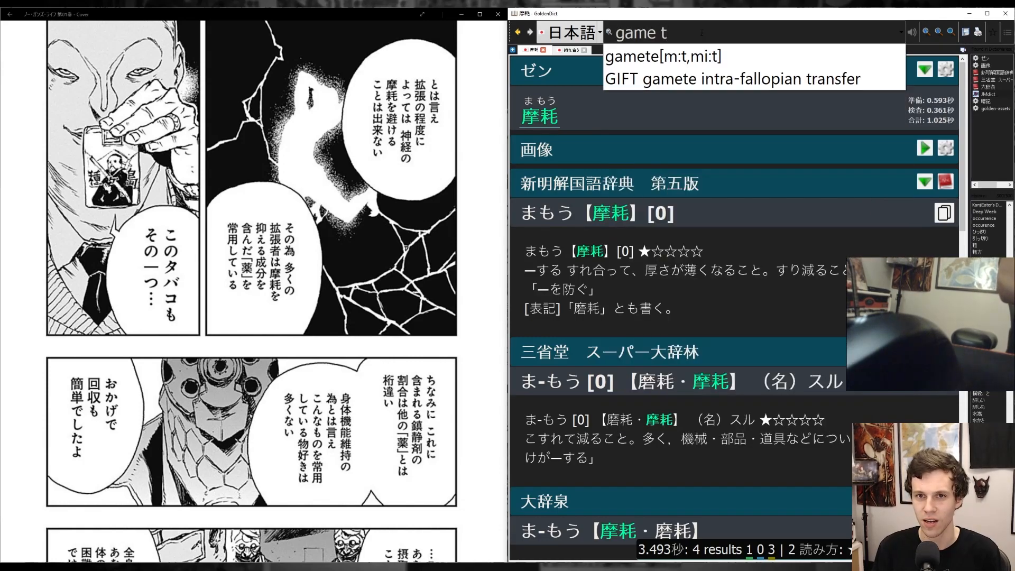
type("hones")
key("Return")
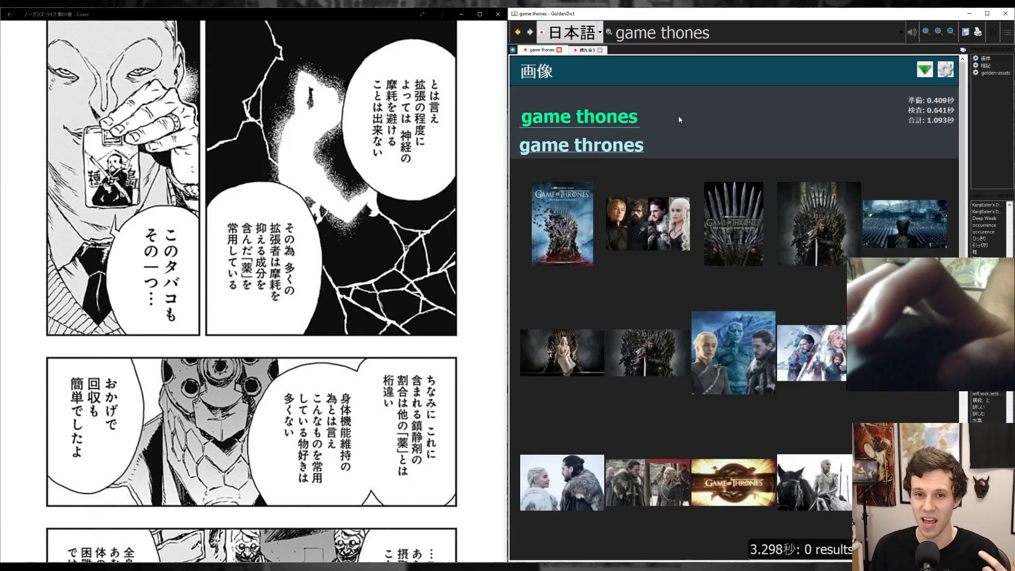
Insert "of" into the query and search for "game of thones".
double_click(653, 33)
left_click(656, 33)
type("of")
key("Return")
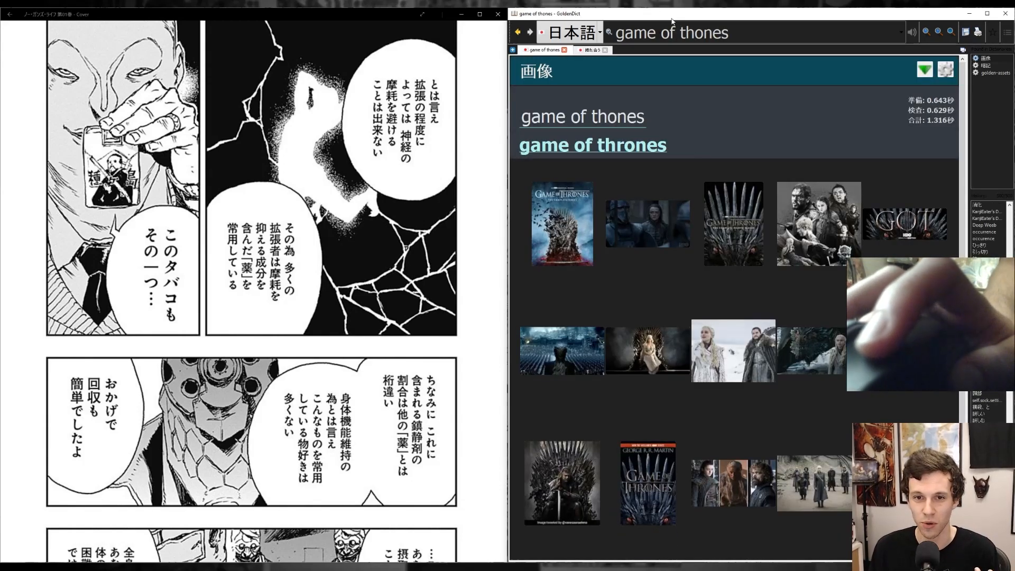
Follow the suggested spelling "game of thrones" and open its Japanese title 七王国の玉座.
left_click(639, 147)
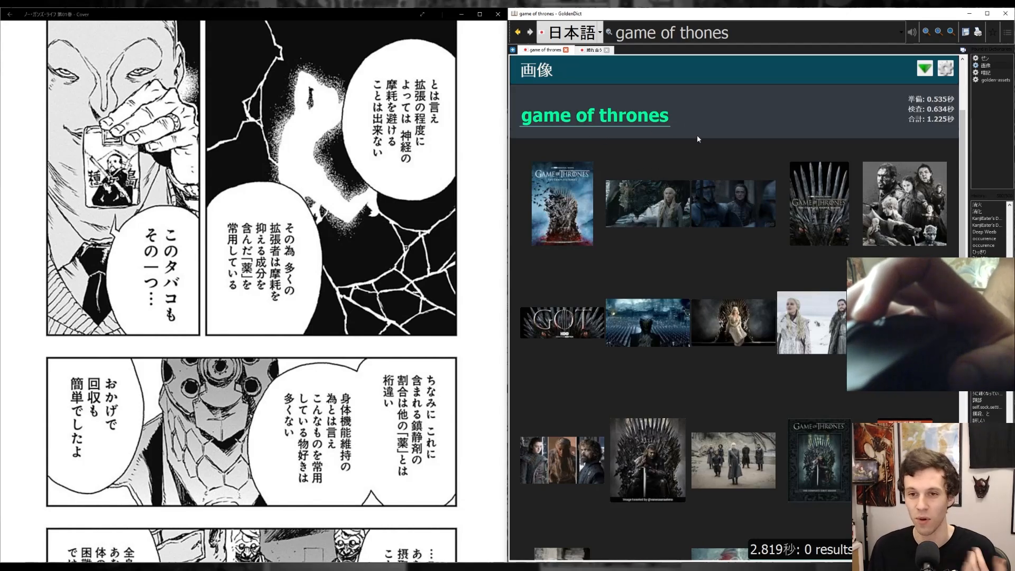
scroll(696, 135, "up", 3)
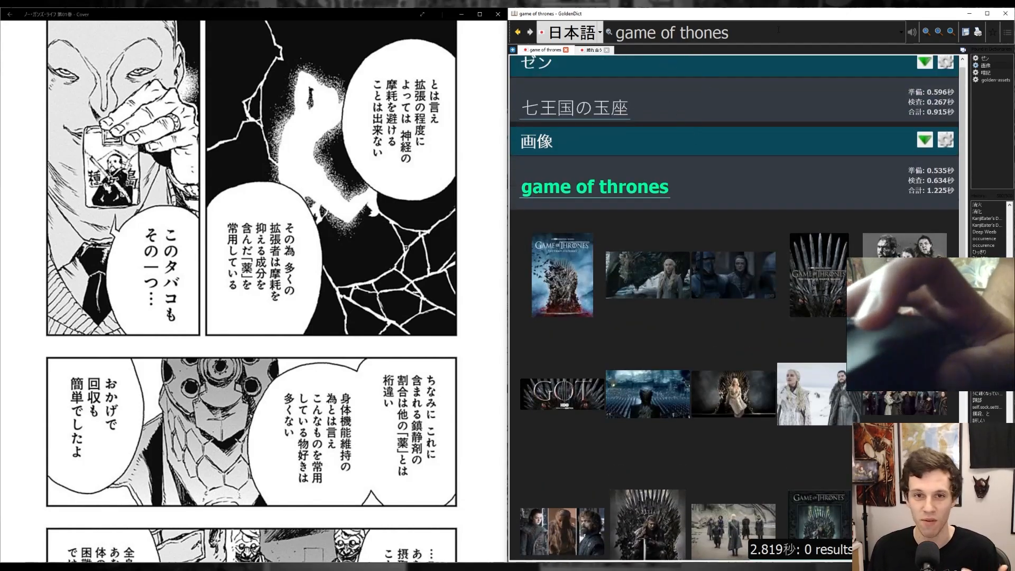
scroll(537, 96, "up", 1)
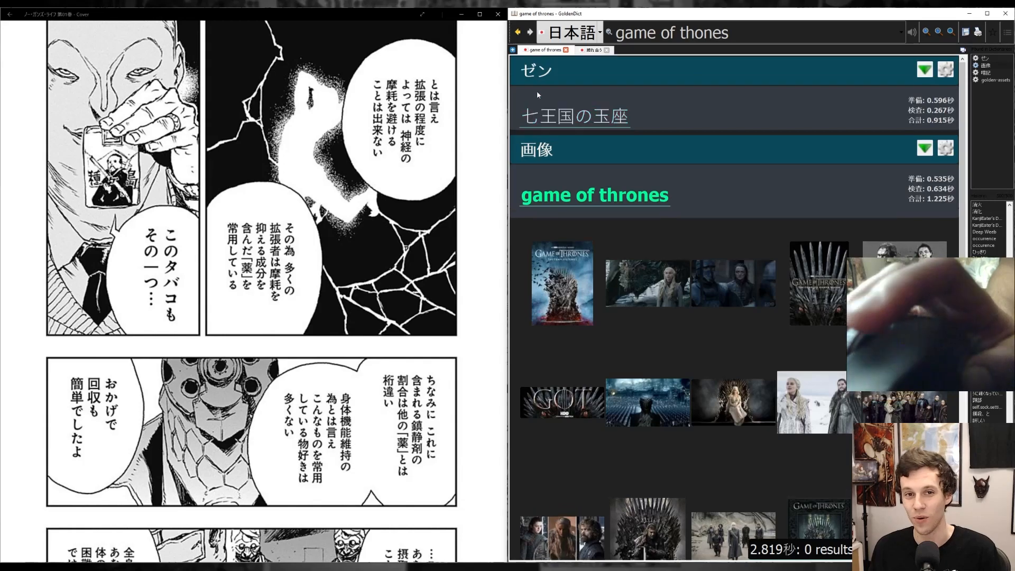
left_click(558, 120)
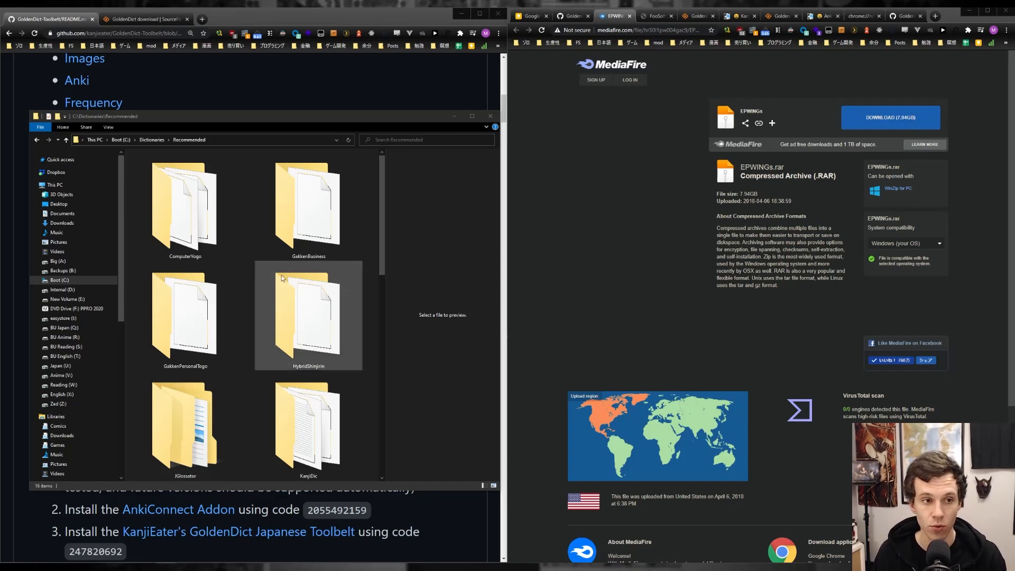
Browse the dictionary folders in C:\Dictionaries\Recommended and open the Shinmeikai5 folder.
left_click(191, 216)
left_click(308, 223)
left_click(301, 312)
left_click(224, 327)
scroll(220, 339, "down", 5)
left_click(230, 347)
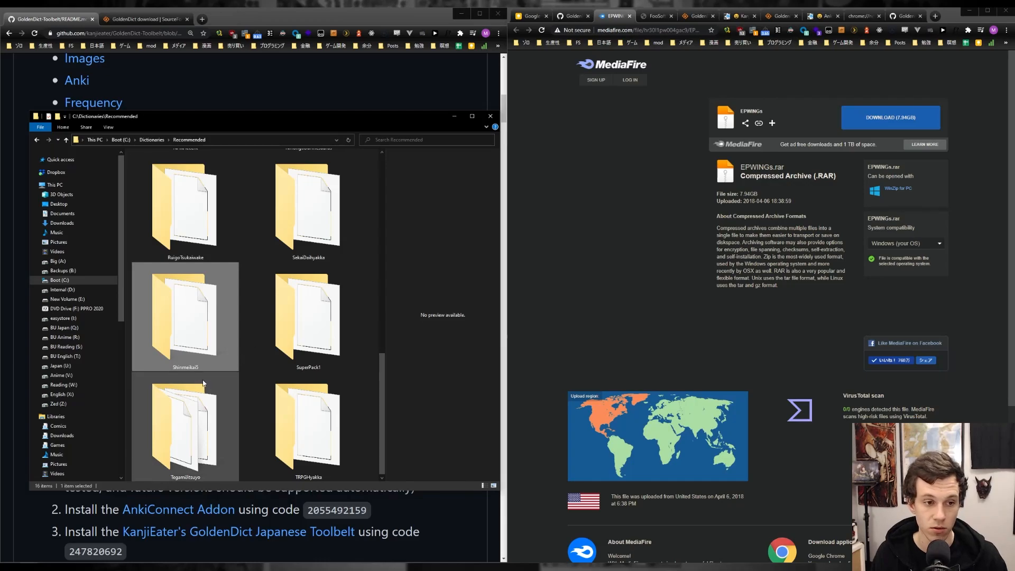
double_click(204, 364)
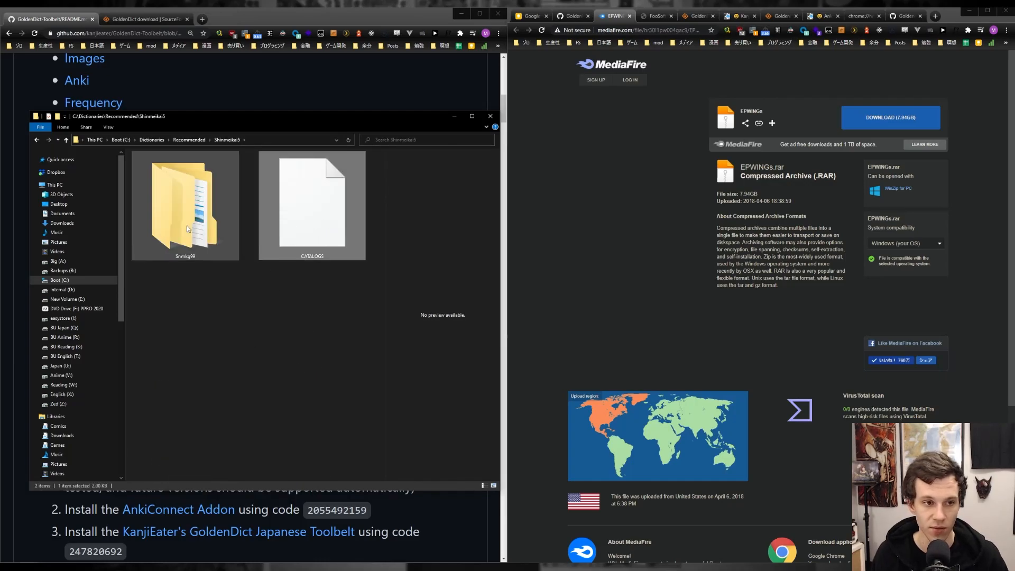
Go back up to C:\Dictionaries and open the demo folder containing the Shinmeikai5 dictionary.
key("alt+Left")
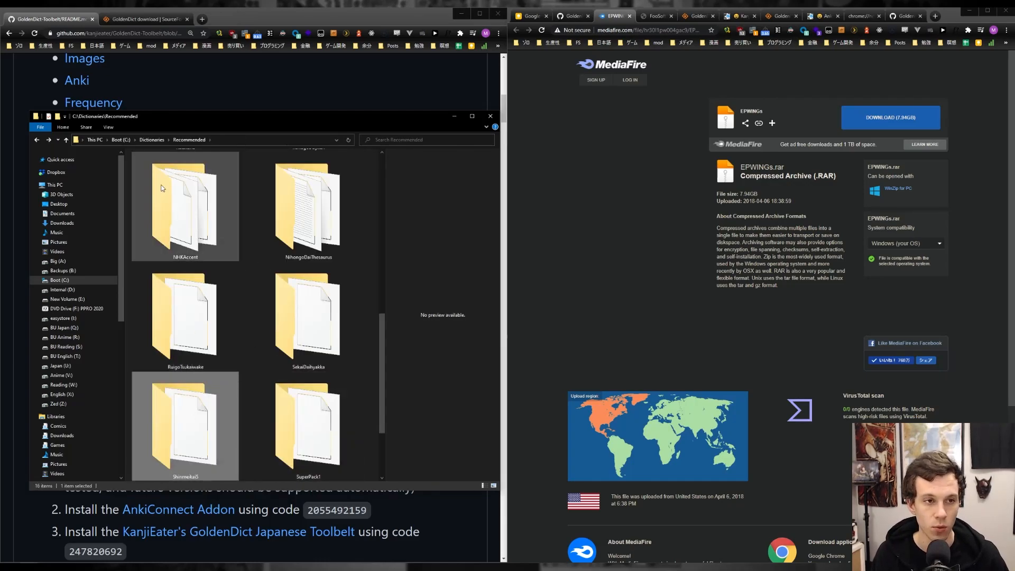
left_click(151, 139)
double_click(158, 174)
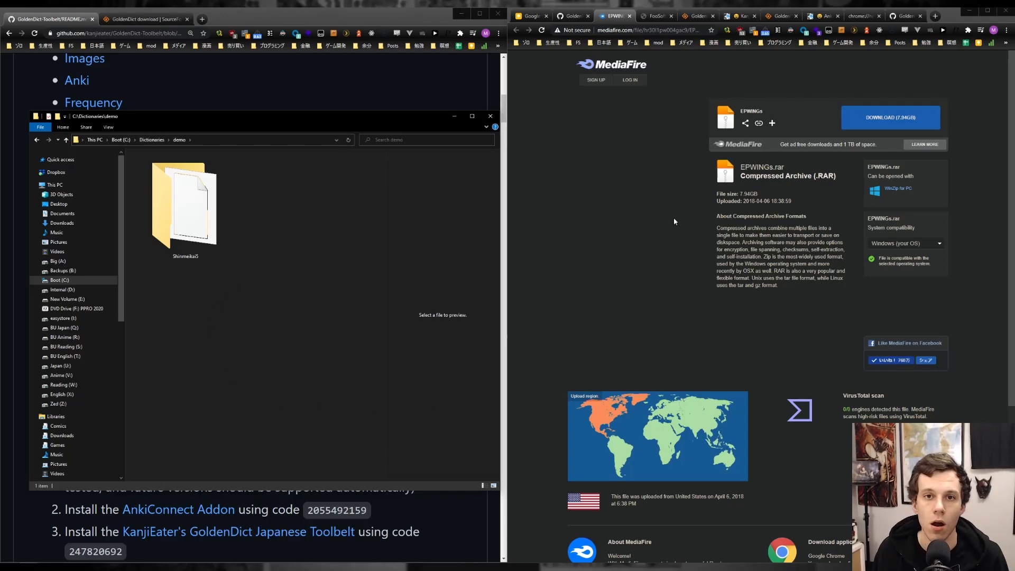
Return to the GoldenDict Toolbelt README and read its Download and Setup section through the Anki instructions.
left_click(304, 91)
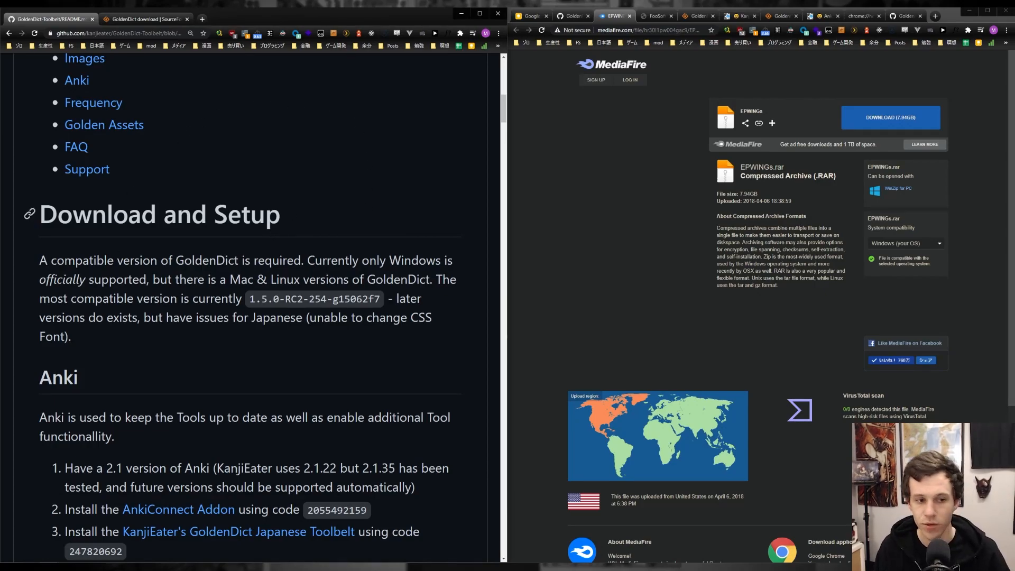
scroll(218, 242, "down", 2)
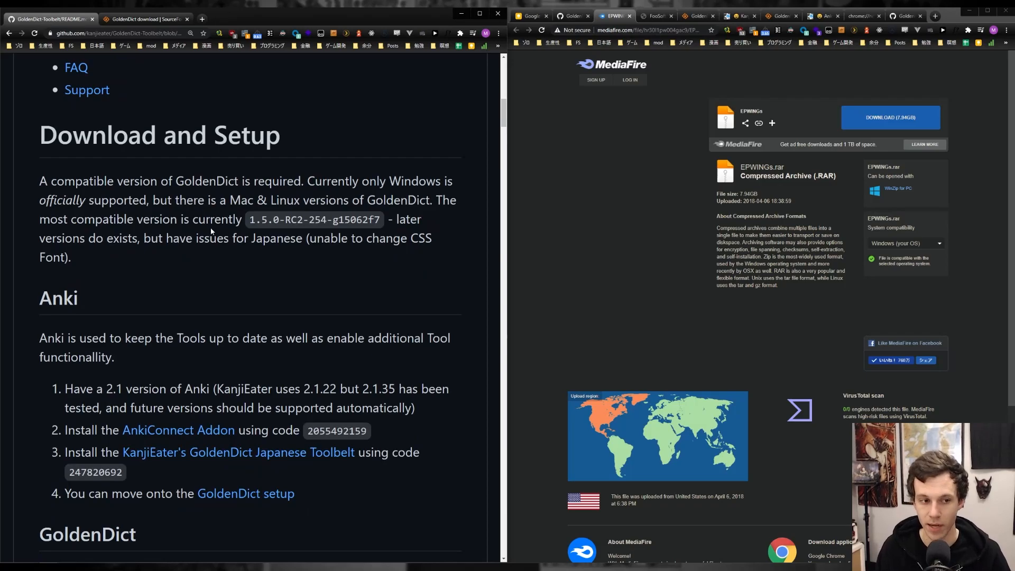
scroll(211, 231, "down", 2)
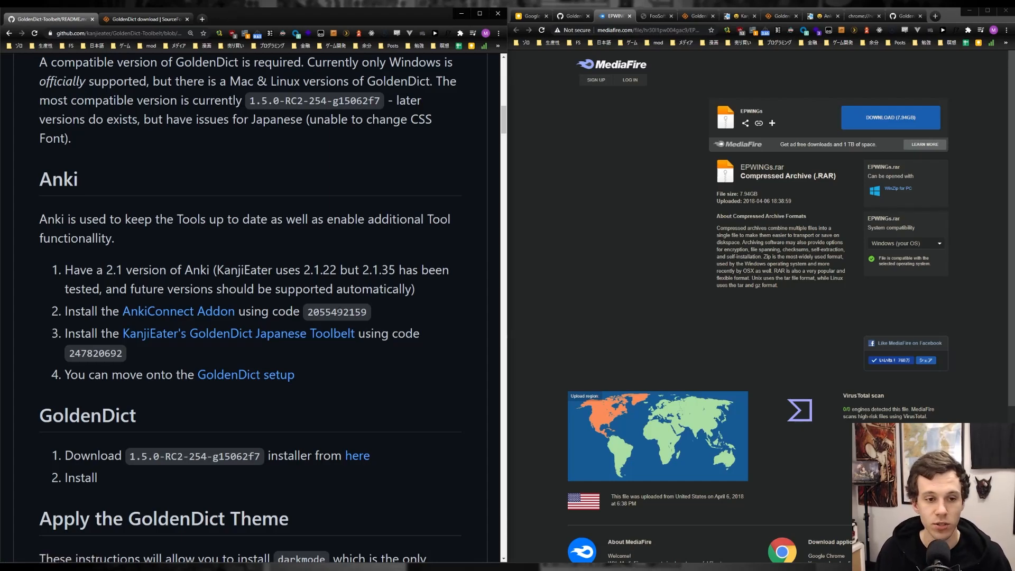
Switch to Anki, move its window clear of the README instructions, and open the add-ons list.
left_click(146, 567)
left_click_drag(292, 18, 713, 82)
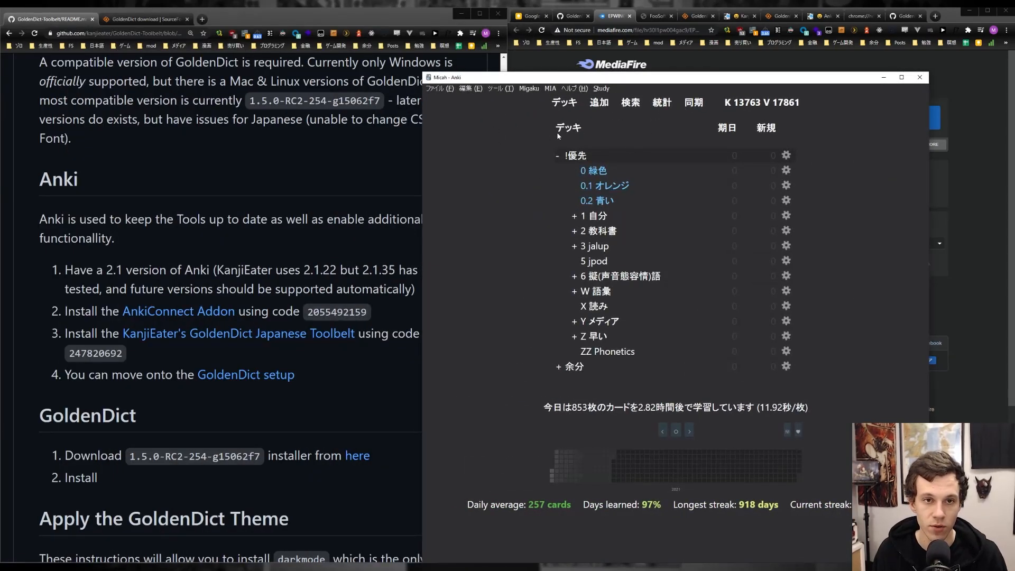
left_click(499, 89)
left_click(529, 154)
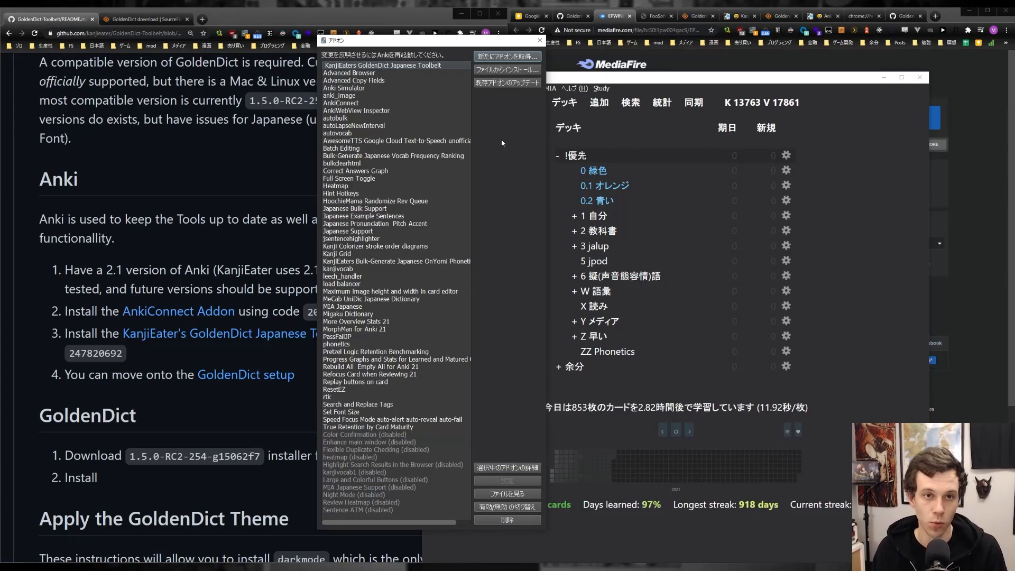
left_click(510, 57)
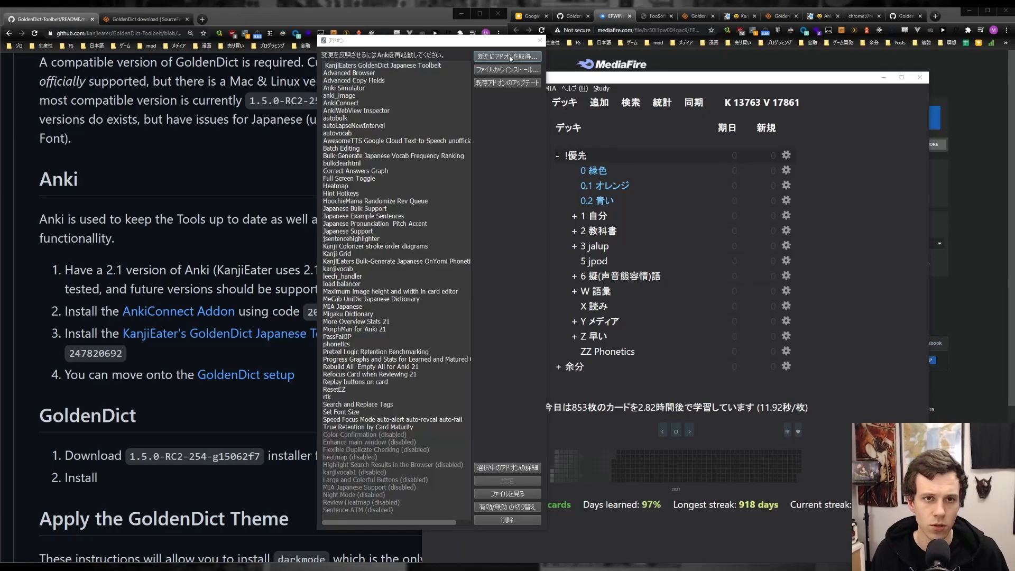
left_click(265, 237)
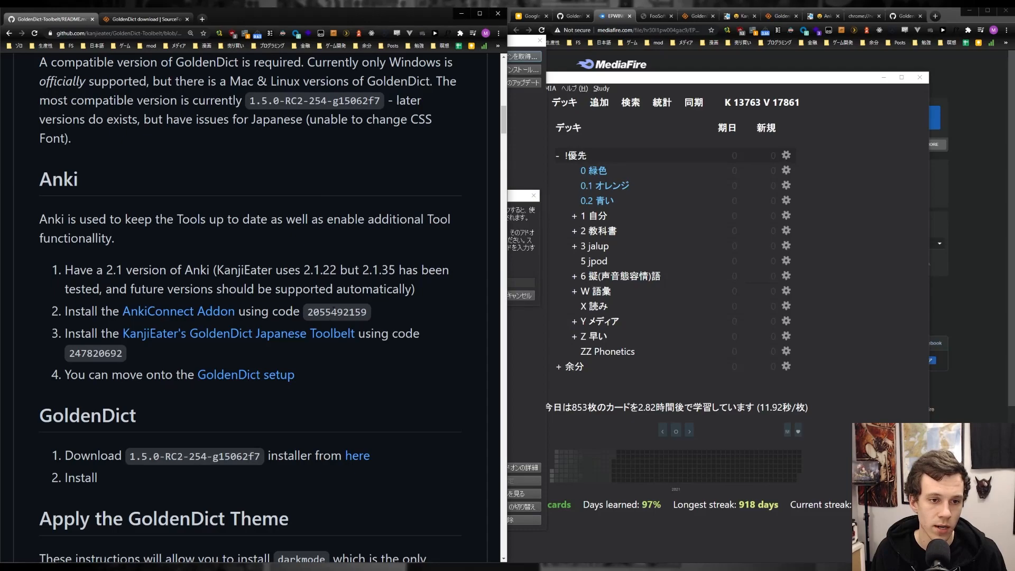
left_click(520, 282)
key("ctrl+v")
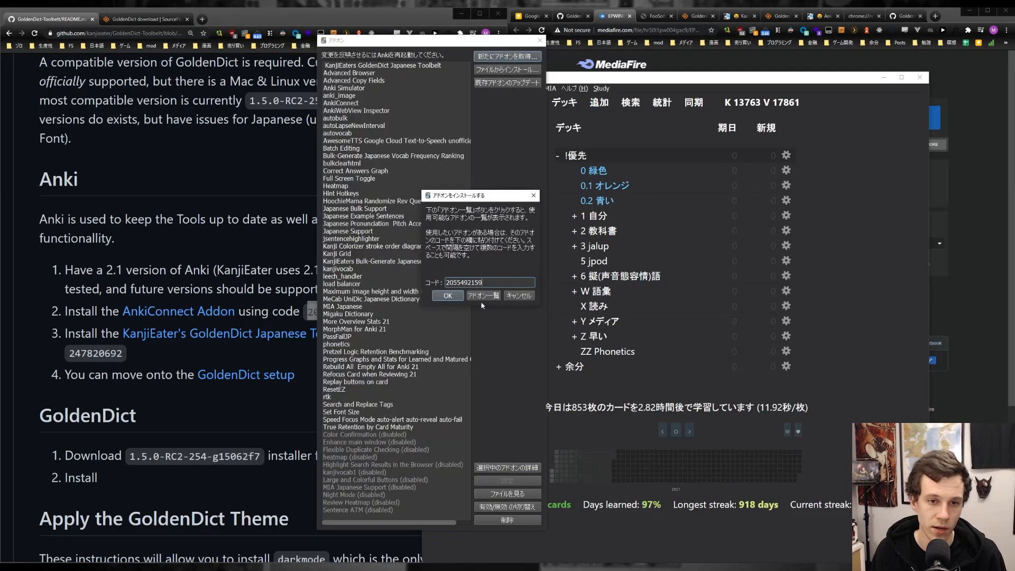
left_click(520, 297)
Copy the Japanese Toolbelt code 247820692 from the README, try entering it as a new Anki add-on, and dismiss the dialog.
left_click(228, 304)
double_click(95, 353)
key("ctrl+c")
left_click(532, 198)
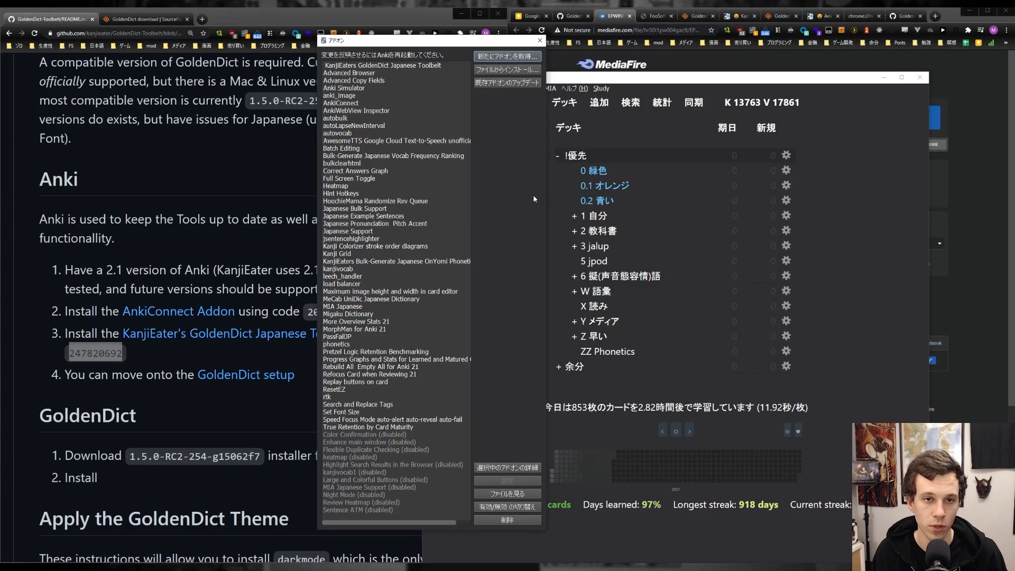
left_click(508, 70)
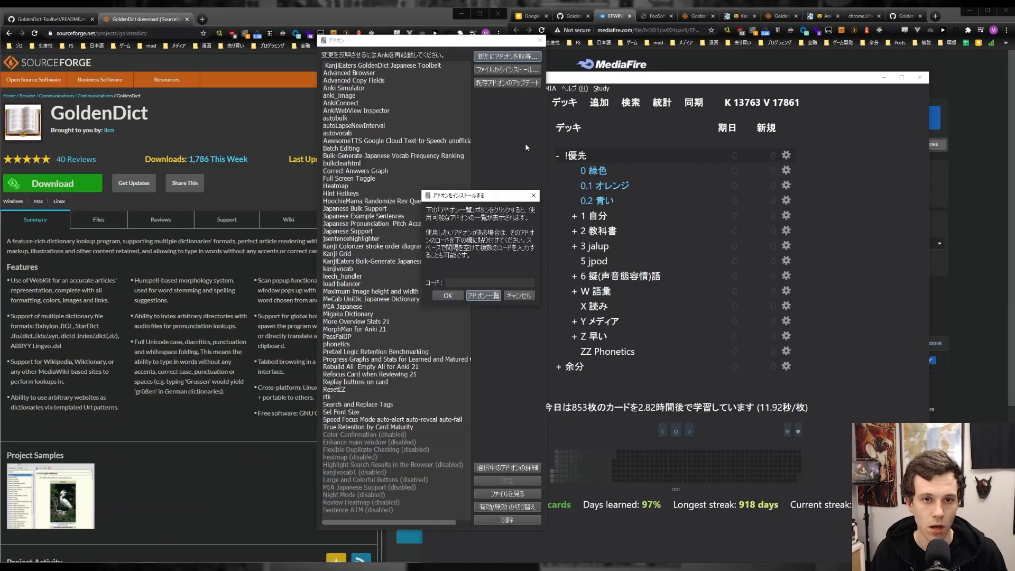
key("ctrl+v")
left_click(187, 19)
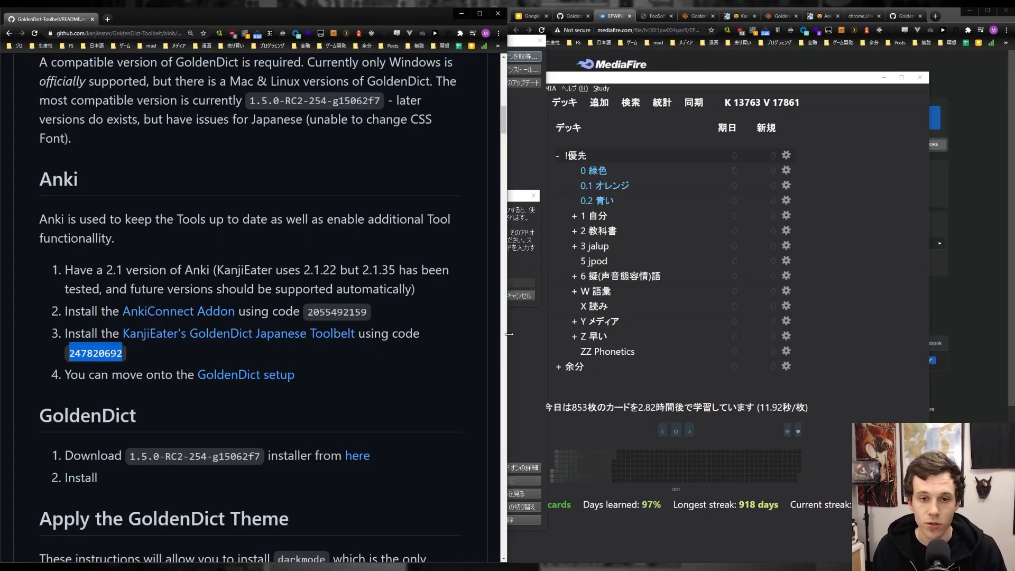
left_click(515, 197)
left_click(533, 196)
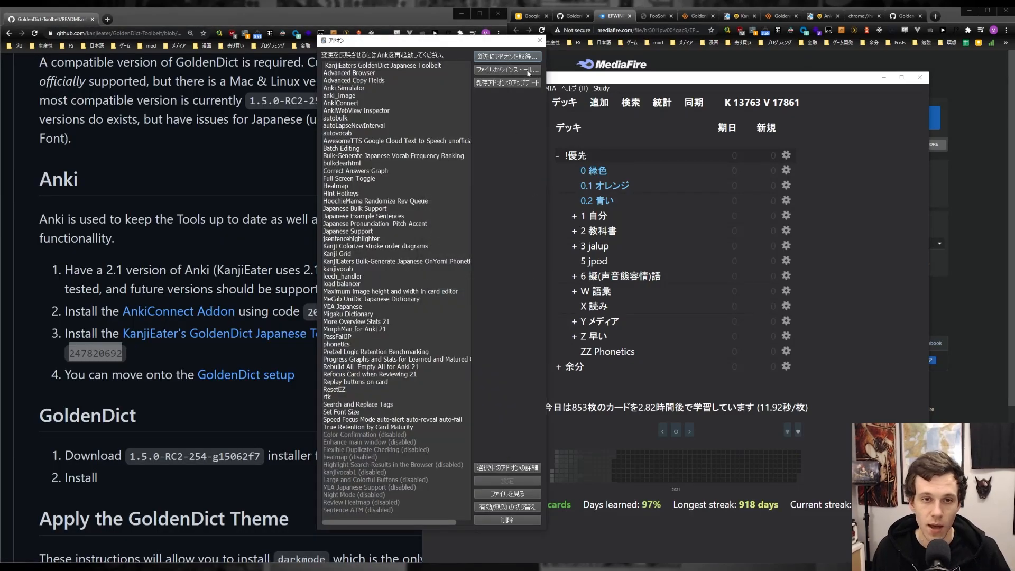
Check the KanjiEater's GoldenDict Japanese Toolbelt and AnkiConnect entries among the installed add-ons, and close the list.
left_click(345, 66)
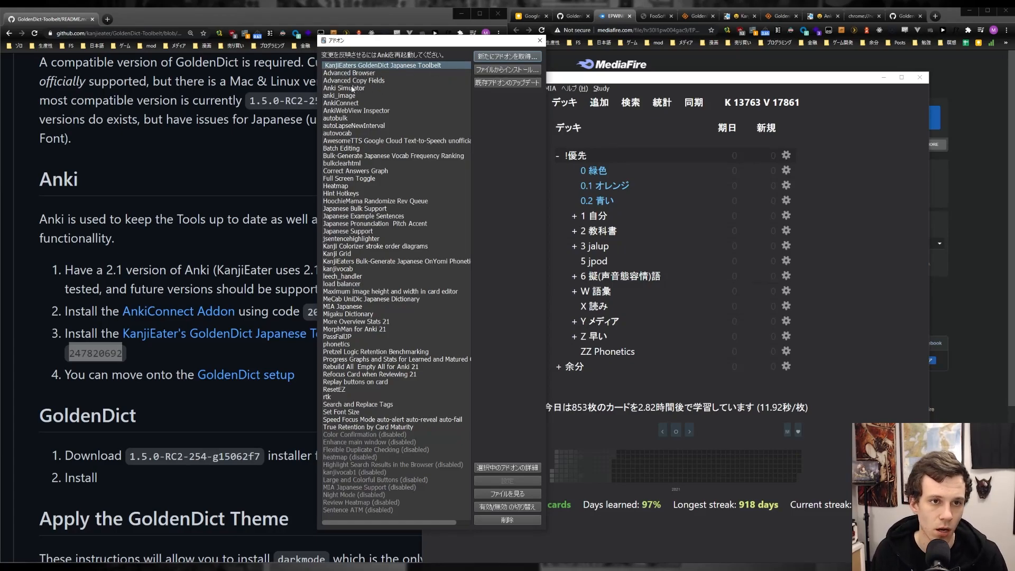
left_click(349, 103)
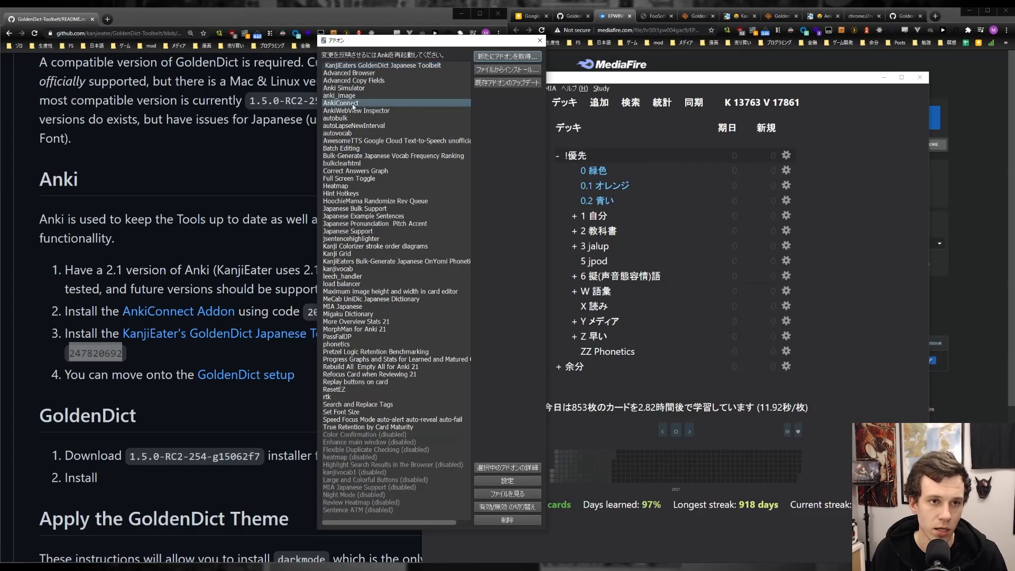
left_click(539, 41)
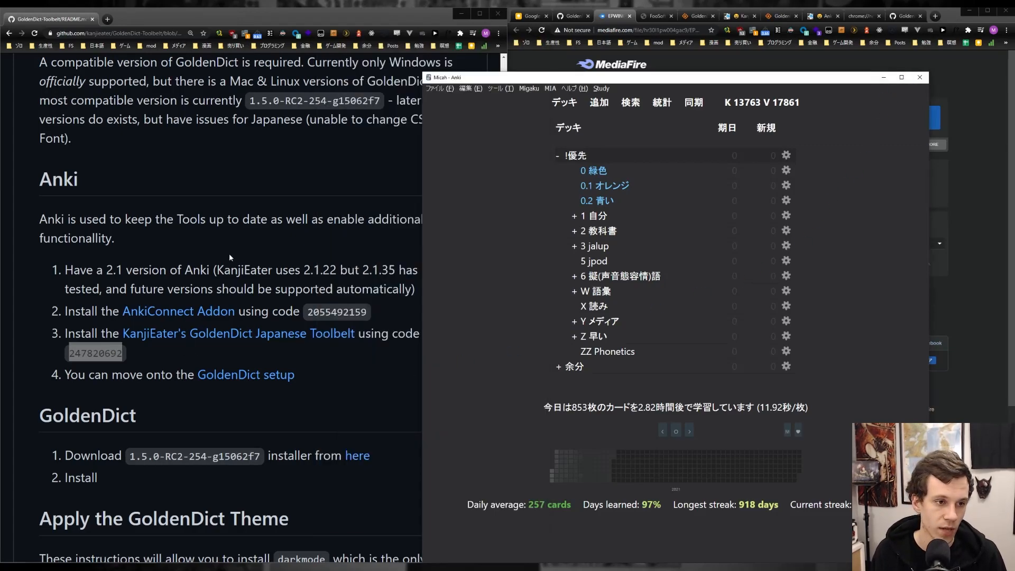
Close Anki and review the README's Anki and GoldenDict installation instructions.
left_click(142, 355)
scroll(141, 355, "down", 1)
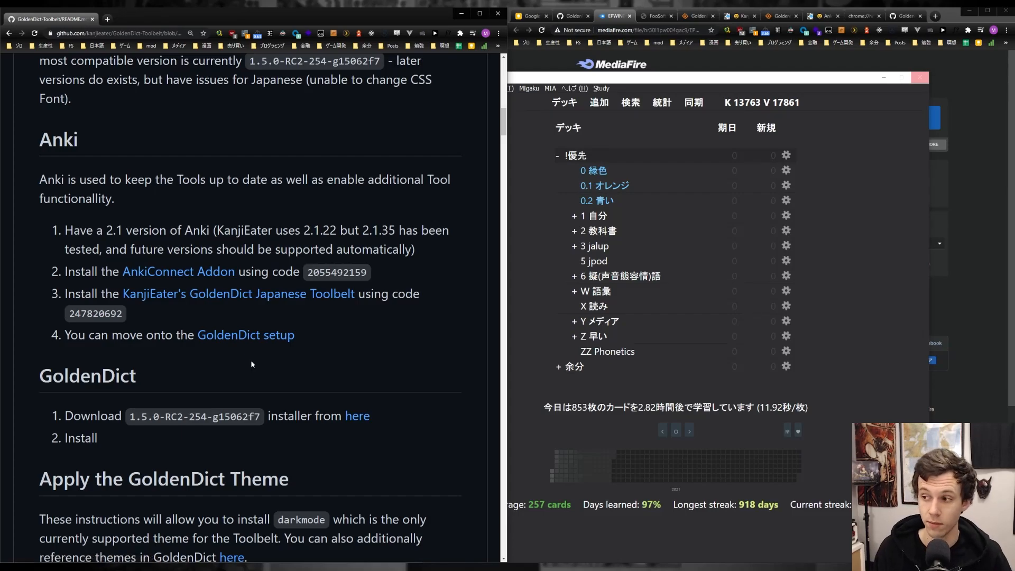
scroll(250, 364, "down", 6)
scroll(229, 172, "up", 6)
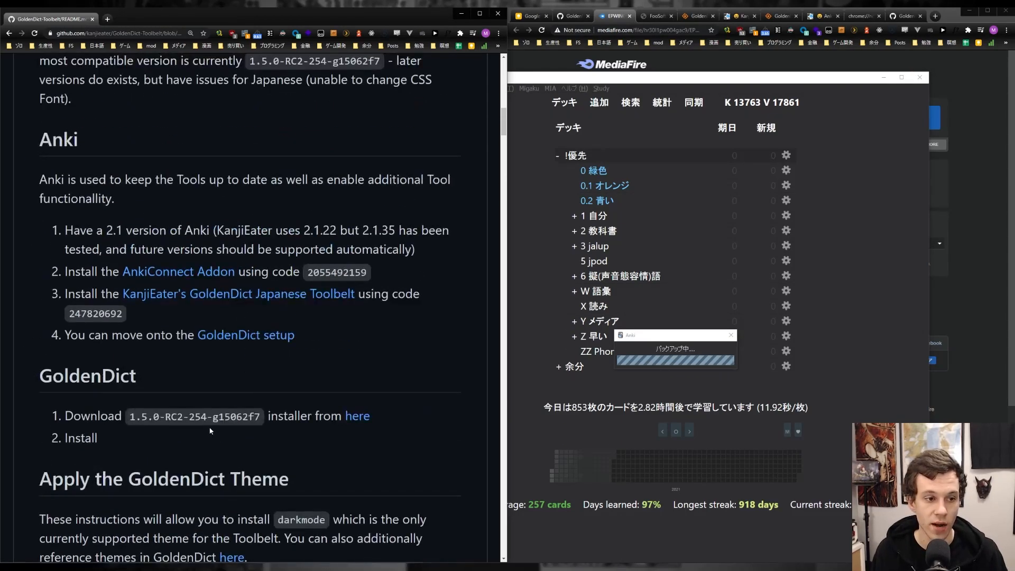
scroll(210, 432, "up", 3)
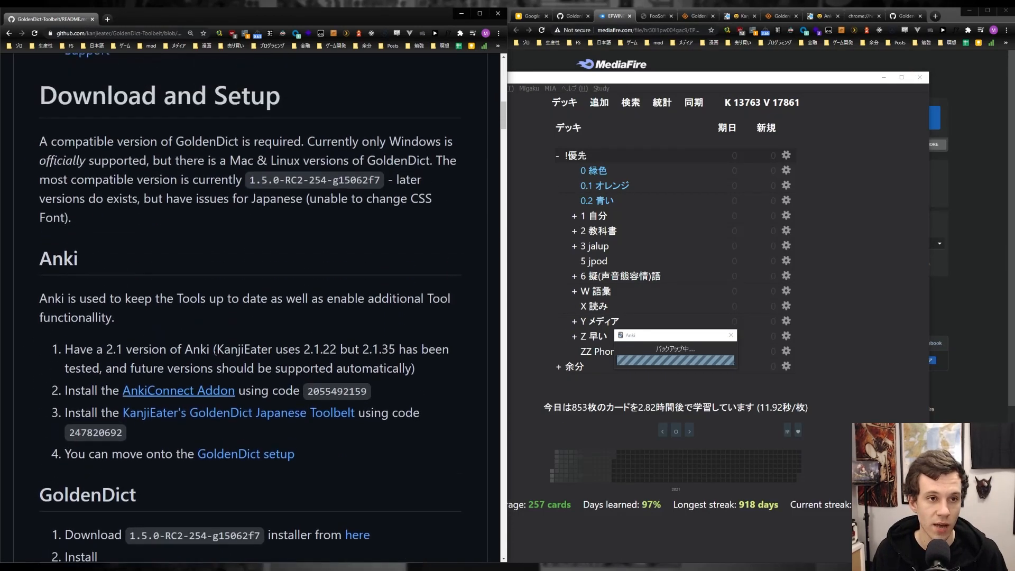
scroll(319, 206, "down", 3)
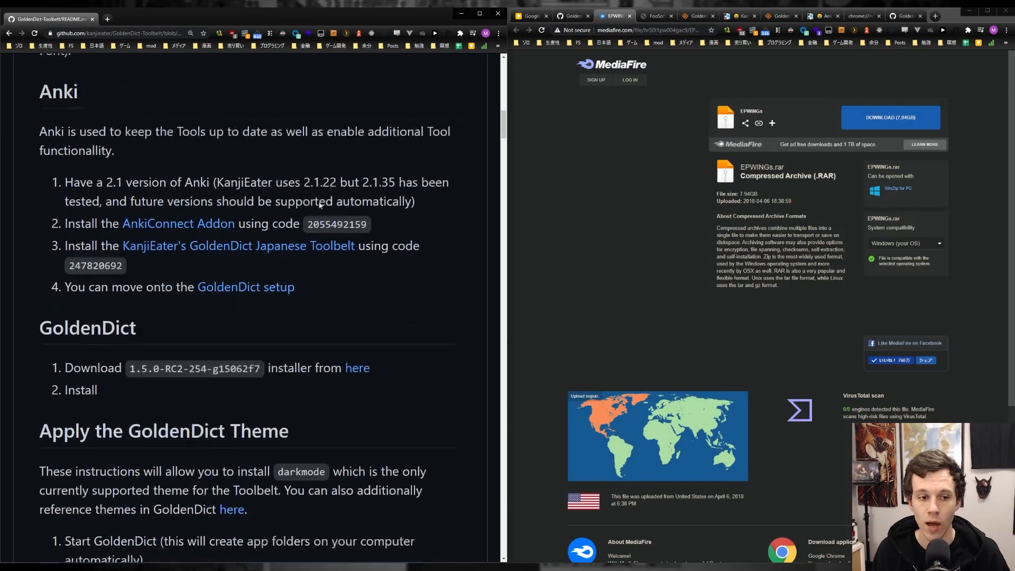
scroll(307, 291, "down", 1)
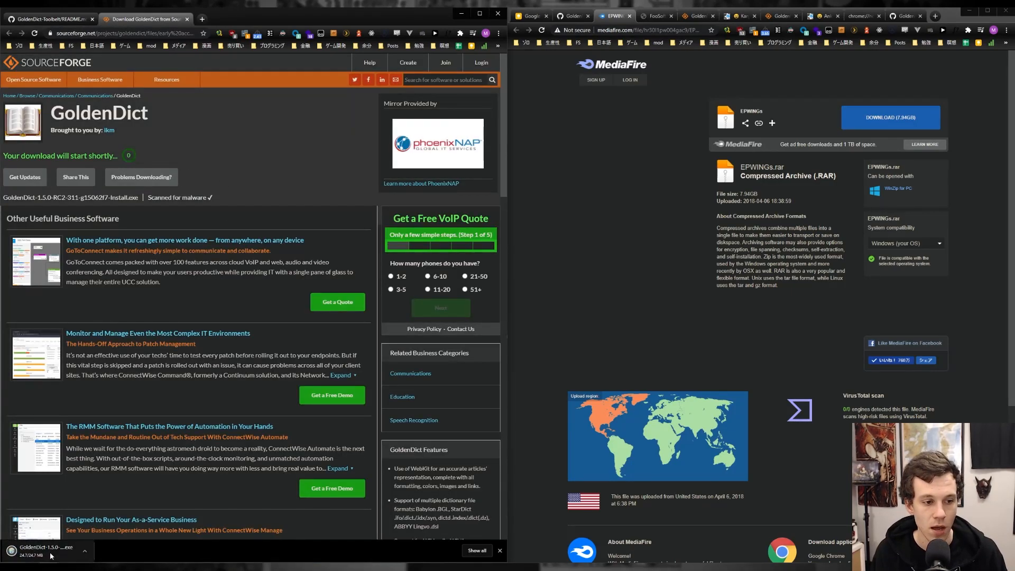
Launch the downloaded GoldenDict 1.5.0 installer with English as the setup language, and cancel the setup wizard.
left_click(52, 556)
key("ctrl+shift+Tab")
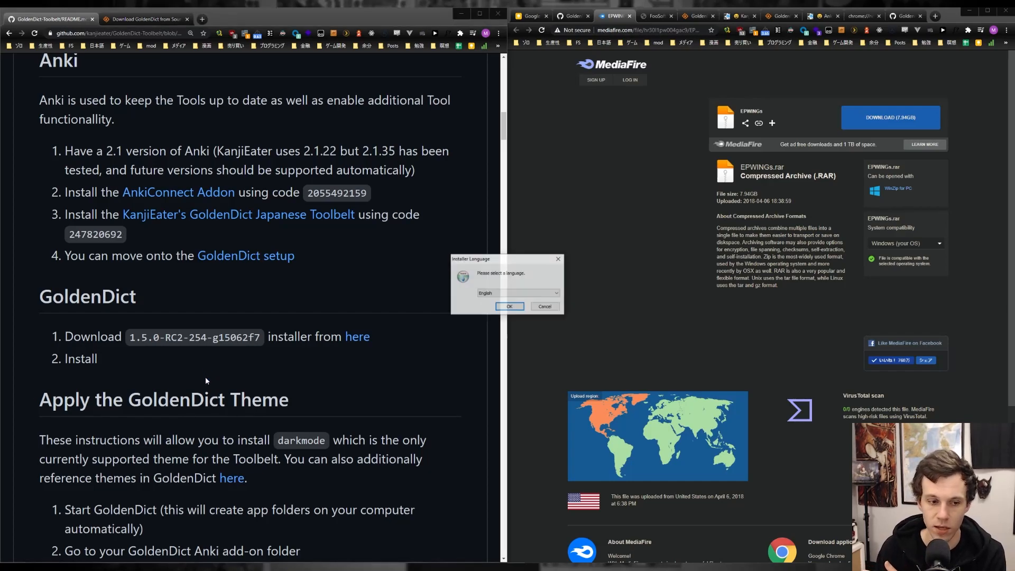
left_click(518, 293)
left_click(518, 299)
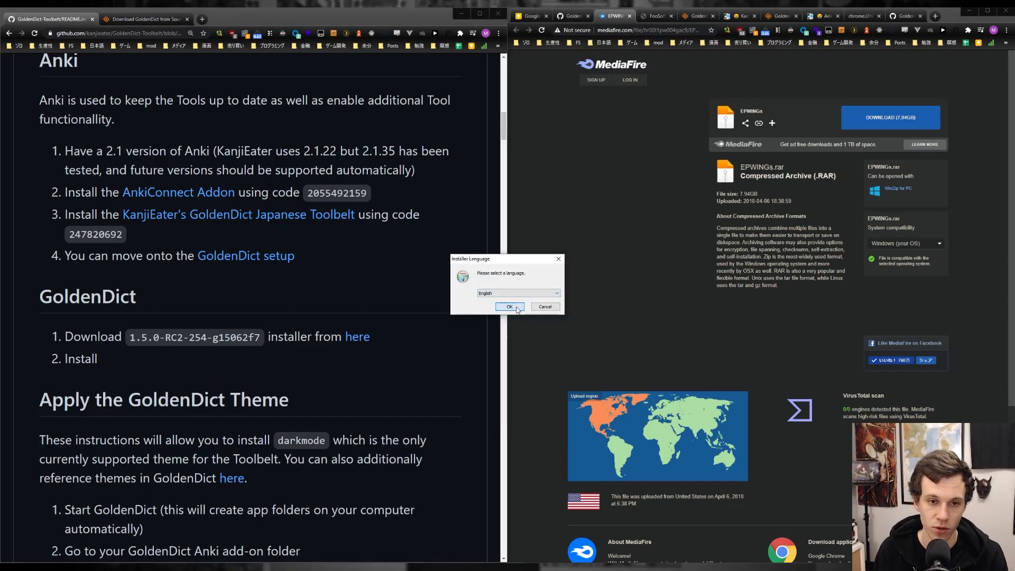
left_click(509, 306)
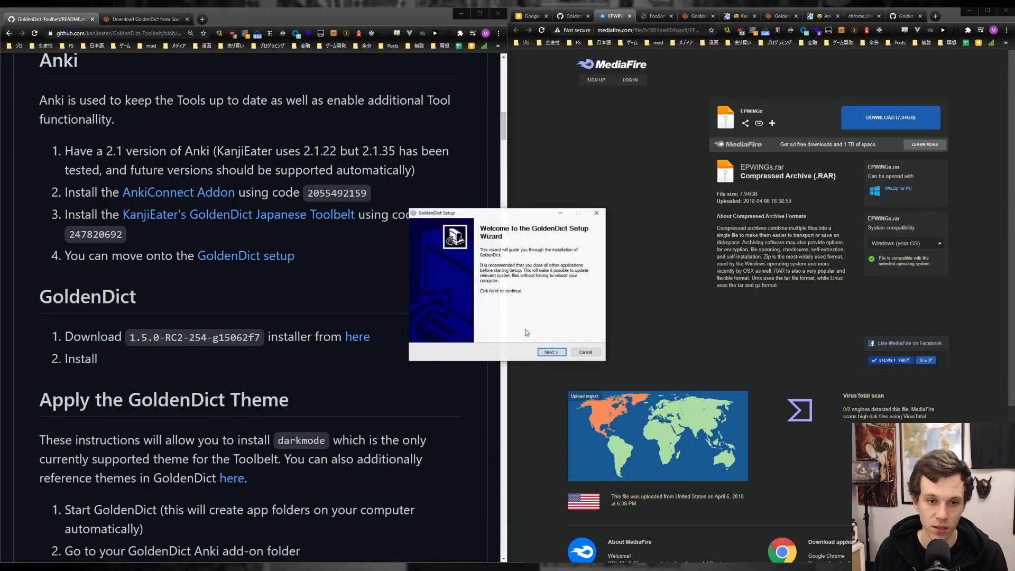
left_click(586, 352)
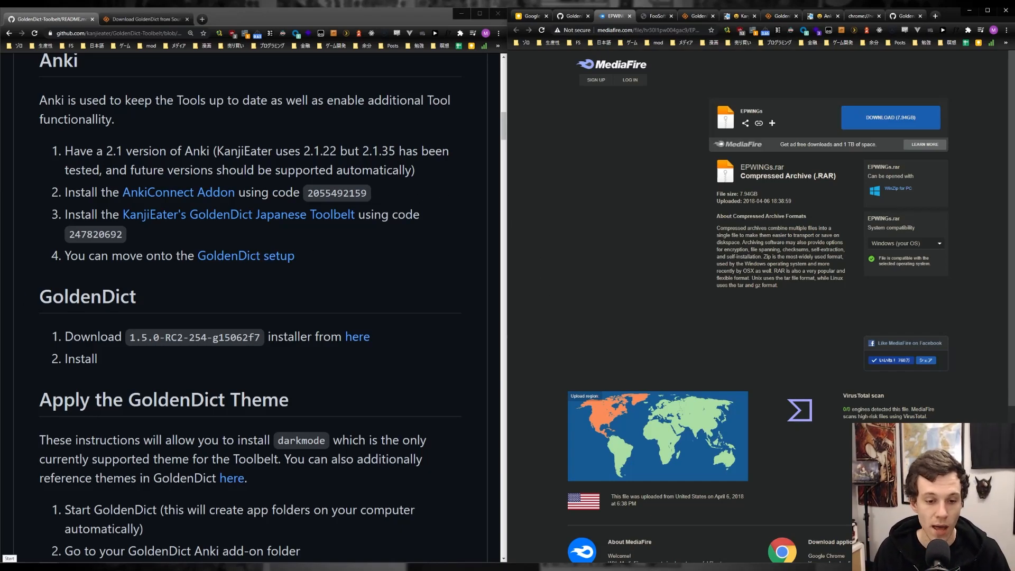
Start GoldenDict and bring up the README's Apply the GoldenDict Theme instructions.
left_click(9, 568)
left_click(79, 347)
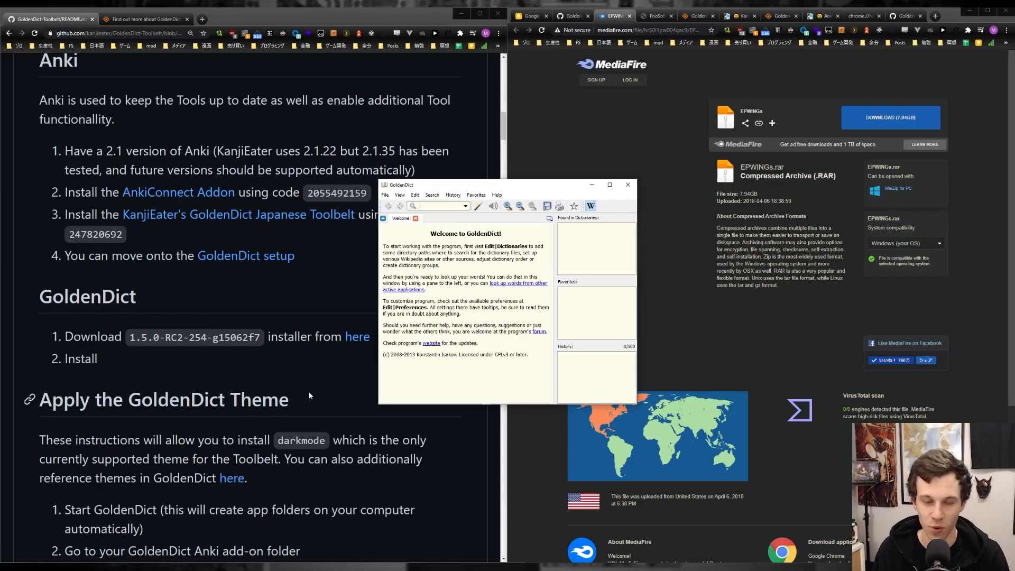
left_click(326, 369)
scroll(327, 353, "down", 4)
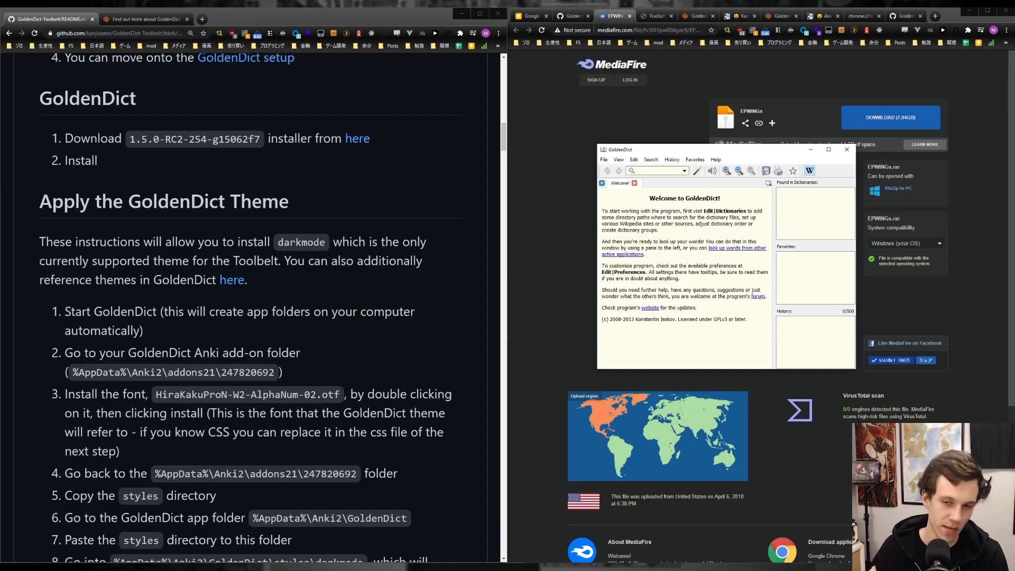
Open GoldenDict's configuration folder, select the index folder, and place the folder window beside the README instructions.
left_click(716, 160)
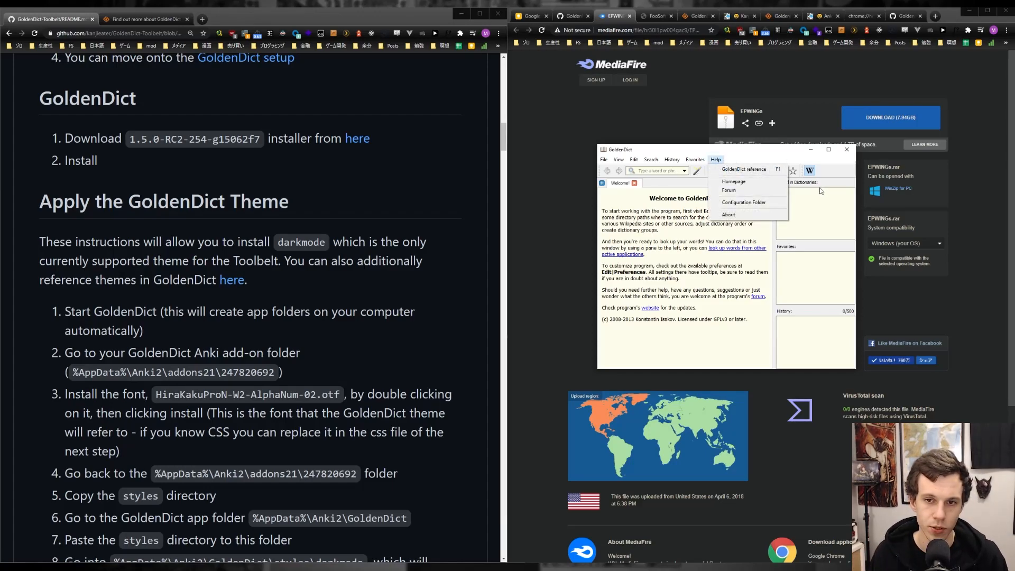
left_click(771, 202)
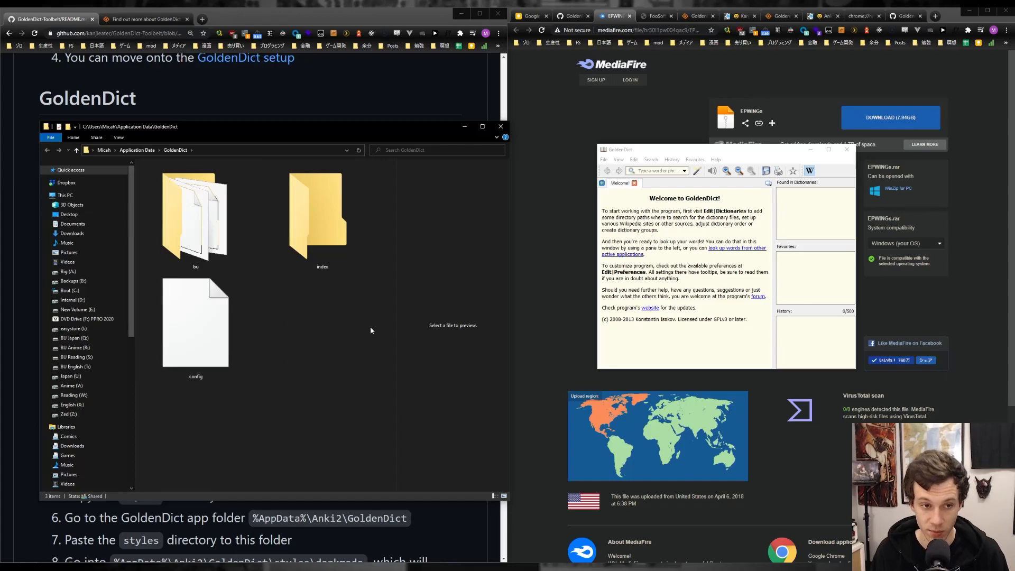
left_click(332, 230)
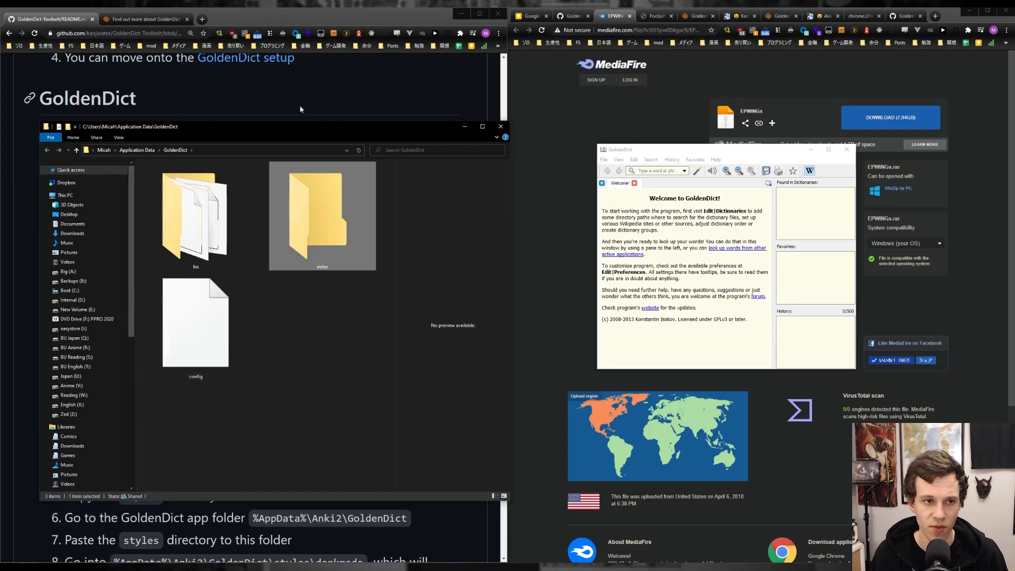
left_click_drag(286, 124, 747, 145)
Copy the add-on folder path %AppData%\Anki2\addons21\247820692 from the README's theme instructions.
left_click_drag(275, 372, 63, 375)
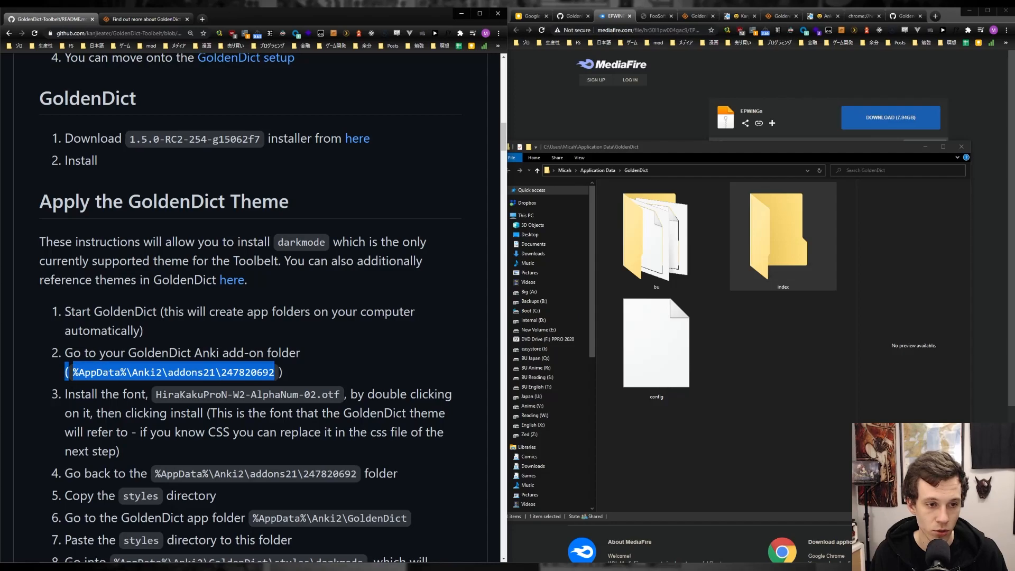
left_click(93, 393)
left_click_drag(73, 373, 306, 380)
key("ctrl+c")
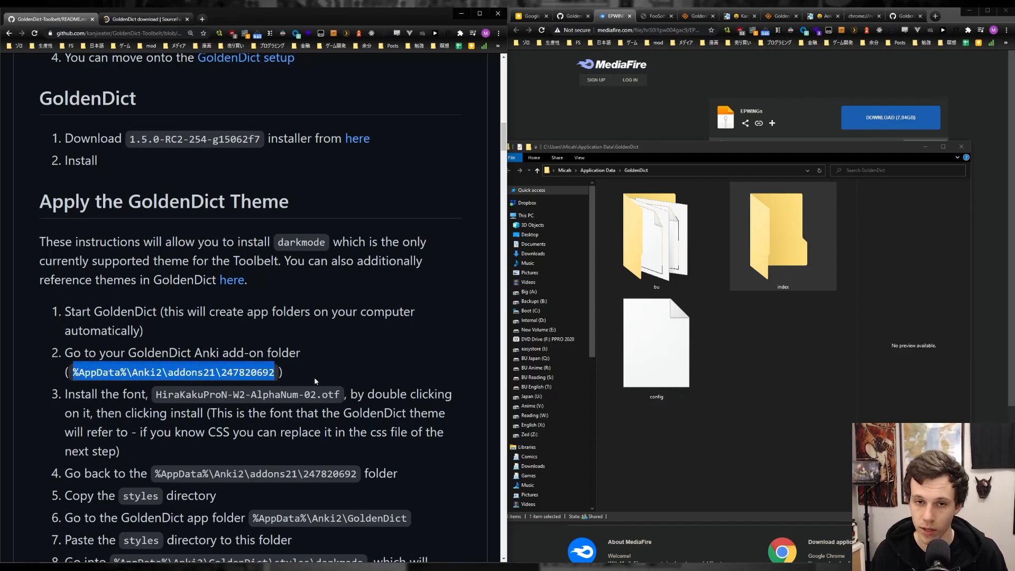
Open the copied add-on folder %AppData%\Anki2\addons21\247820692 in a new File Explorer window and place it beside the GoldenDict configuration folder.
left_click(365, 369)
left_click(827, 392)
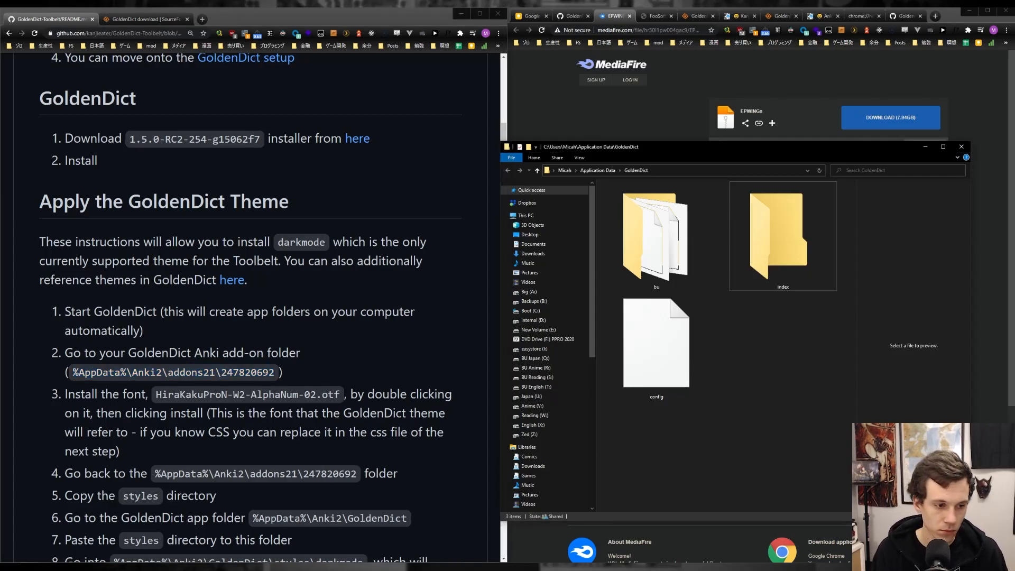
key("super+e")
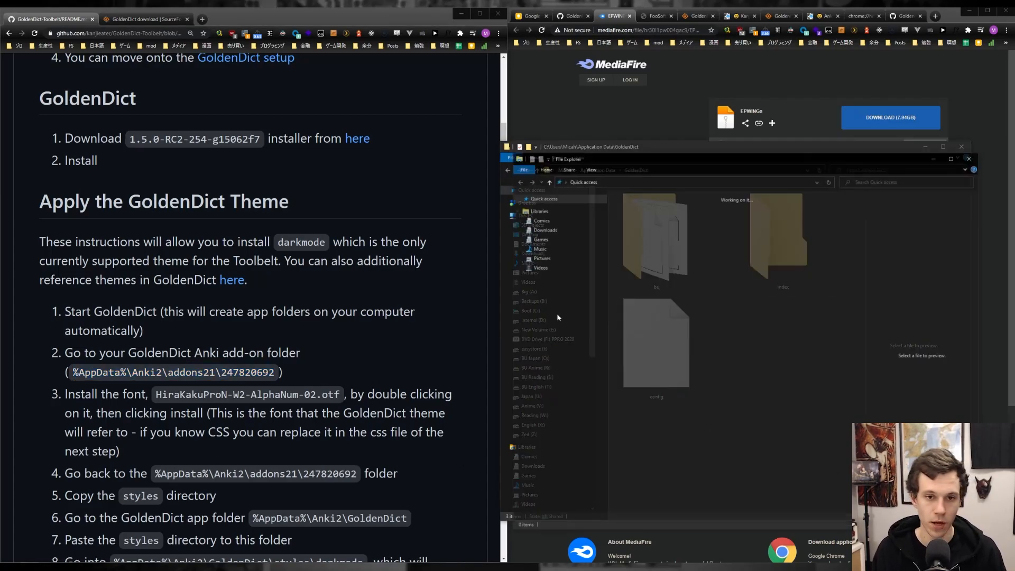
left_click(626, 183)
key("ctrl+v")
key("Return")
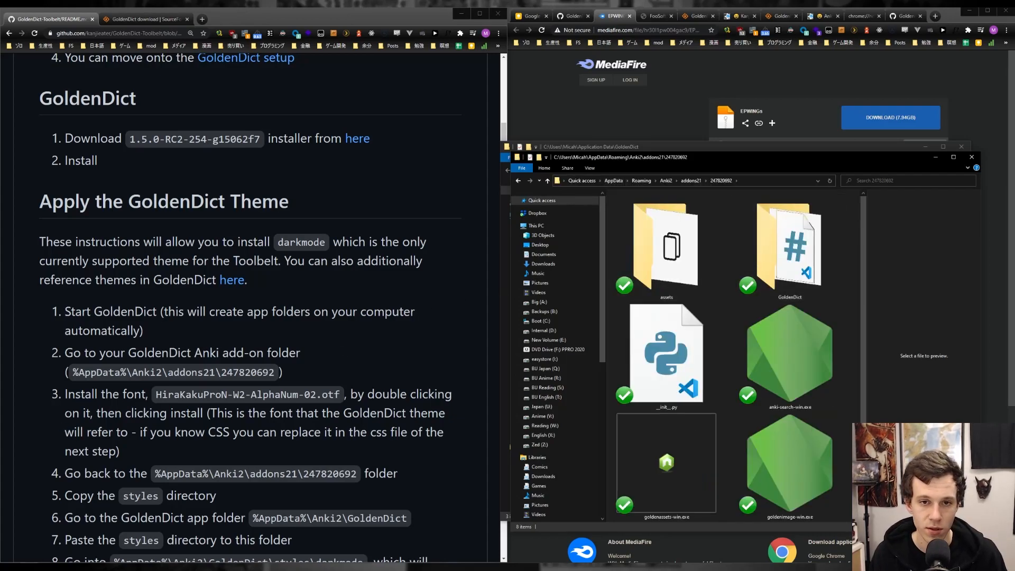
left_click_drag(73, 372, 79, 372)
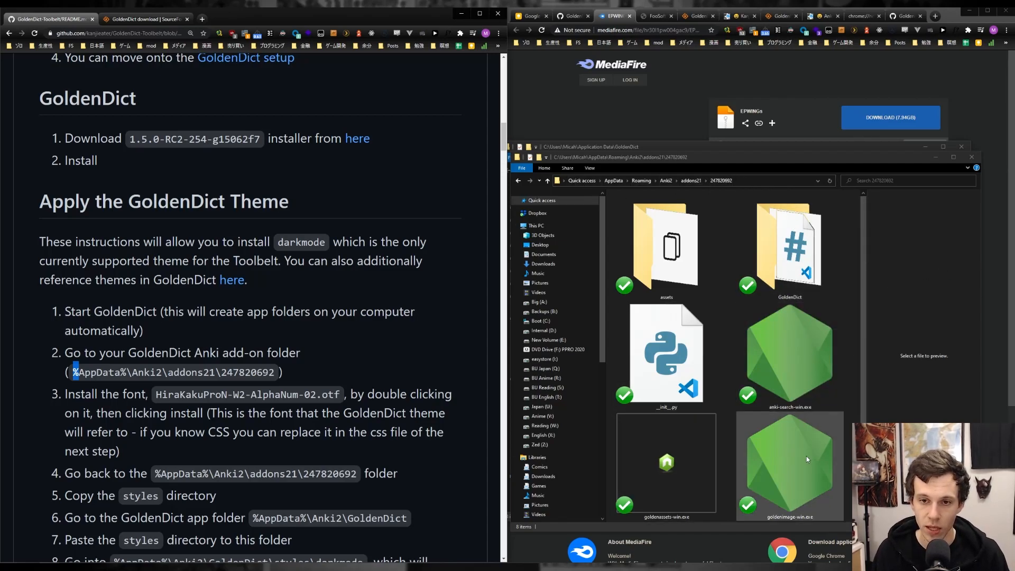
left_click_drag(742, 162, 302, 154)
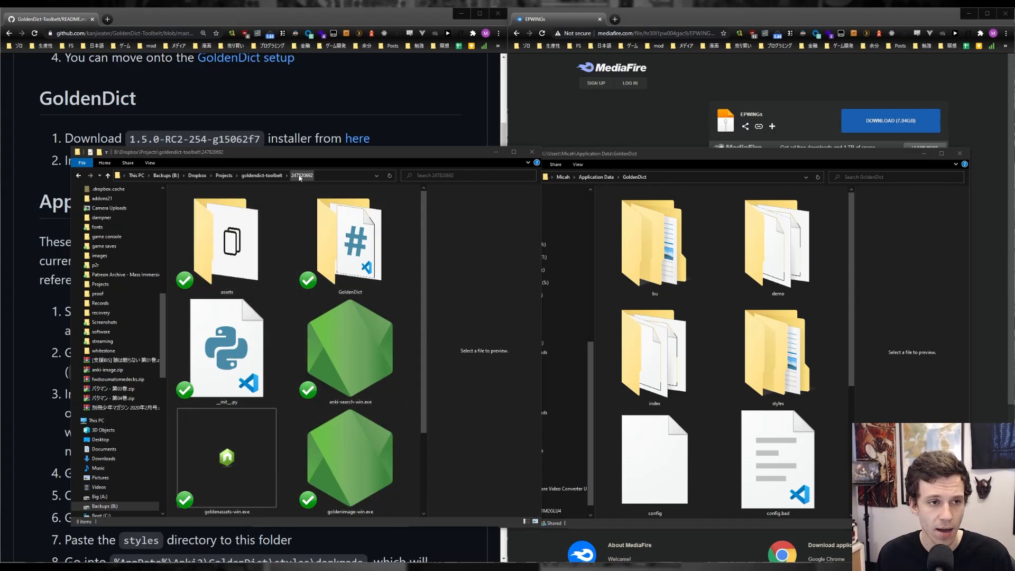
Open the add-on's assets\fonts folder, preview the font HiraKakuProN-W2-AlphaNum-02.otf, and close the preview.
double_click(236, 255)
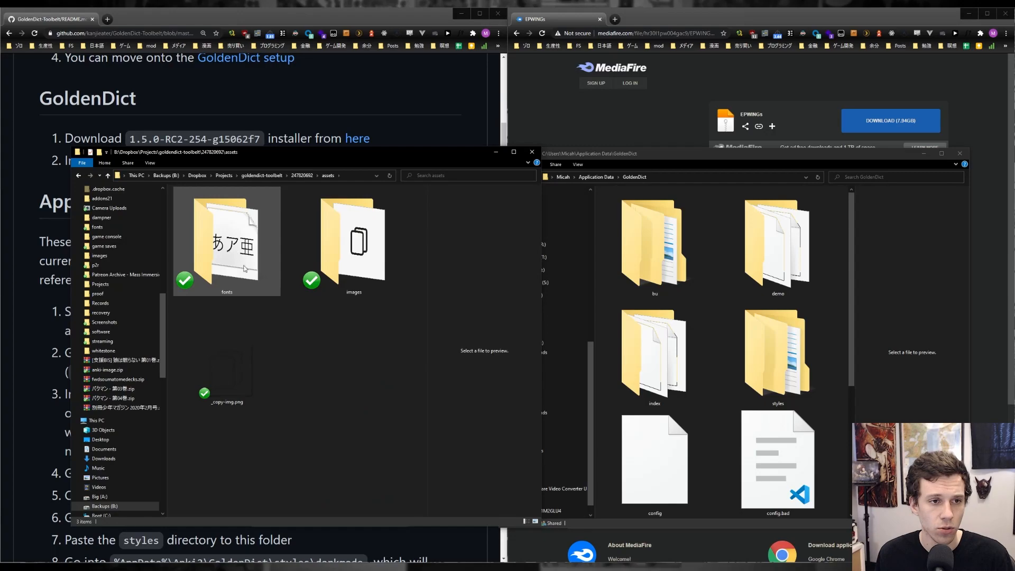
double_click(245, 264)
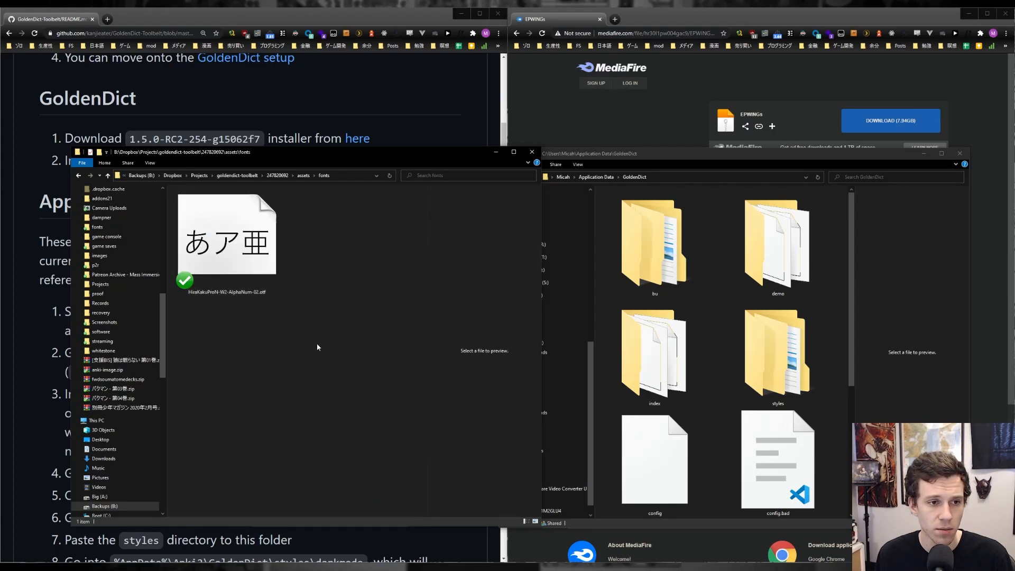
left_click(212, 265)
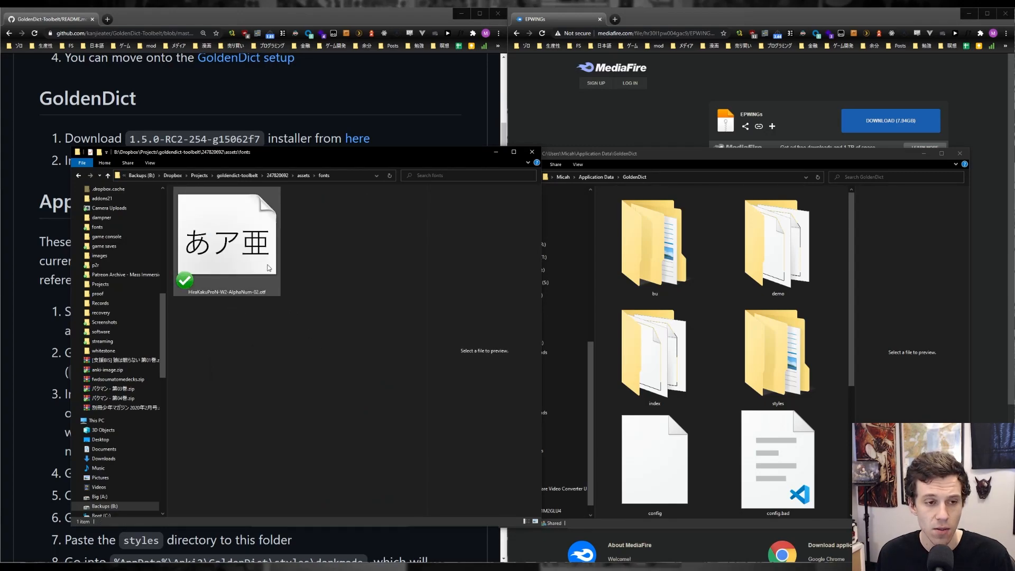
double_click(220, 252)
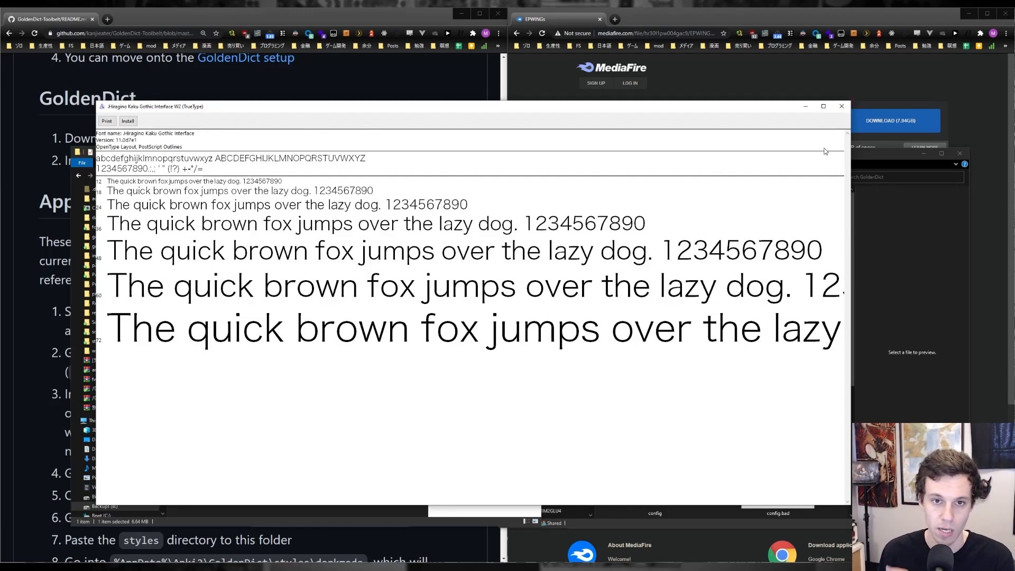
left_click(840, 109)
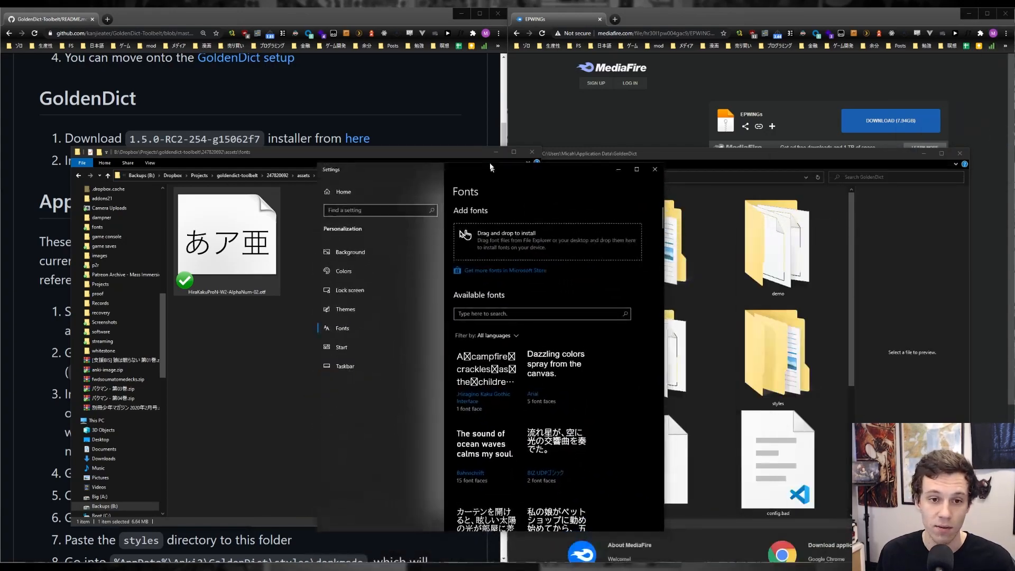
Search the installed fonts in Windows Font settings for "hira" and open the details of .Hiragino Kaku Gothic Interface.
left_click(508, 309)
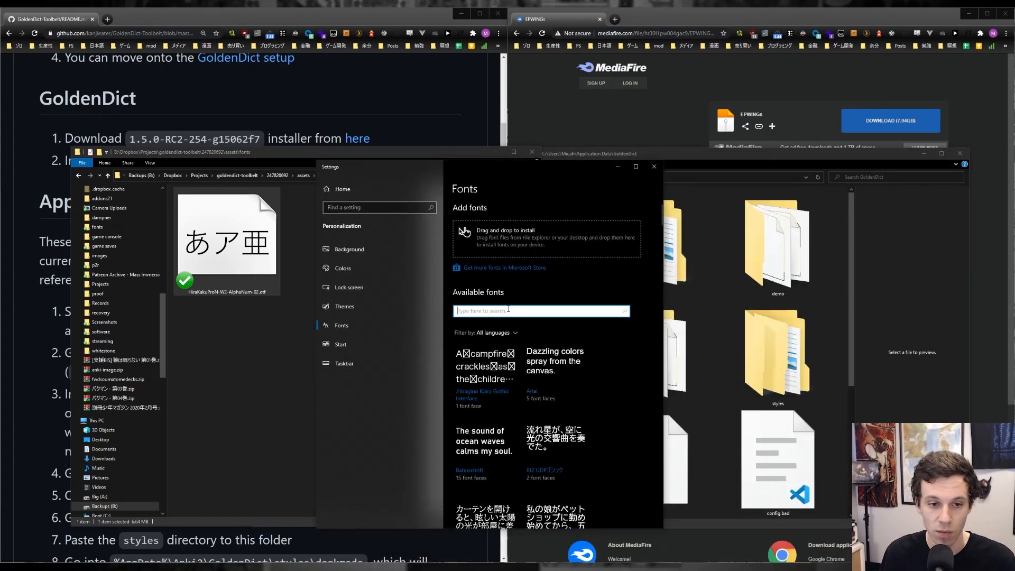
type("hirago")
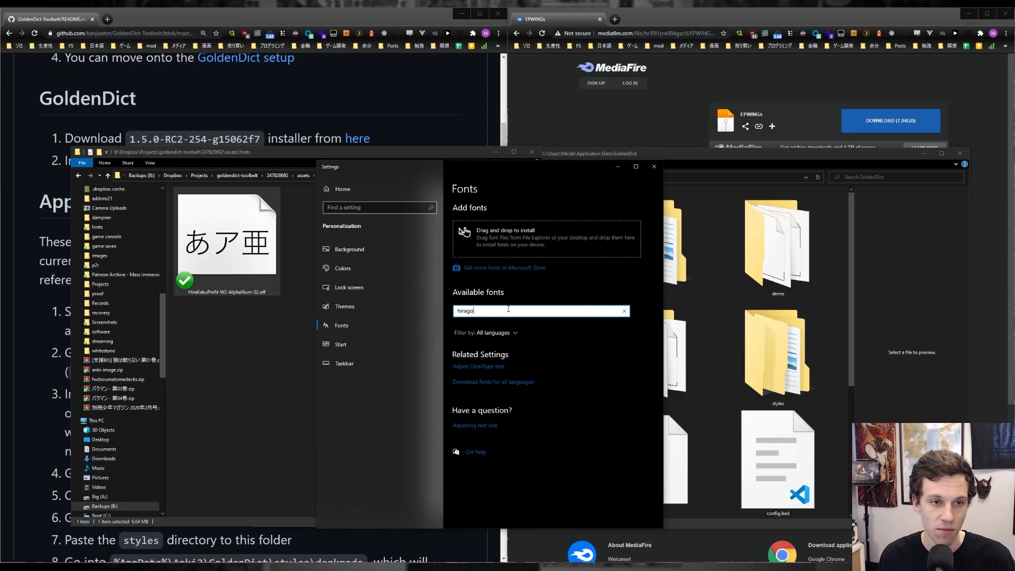
key("super")
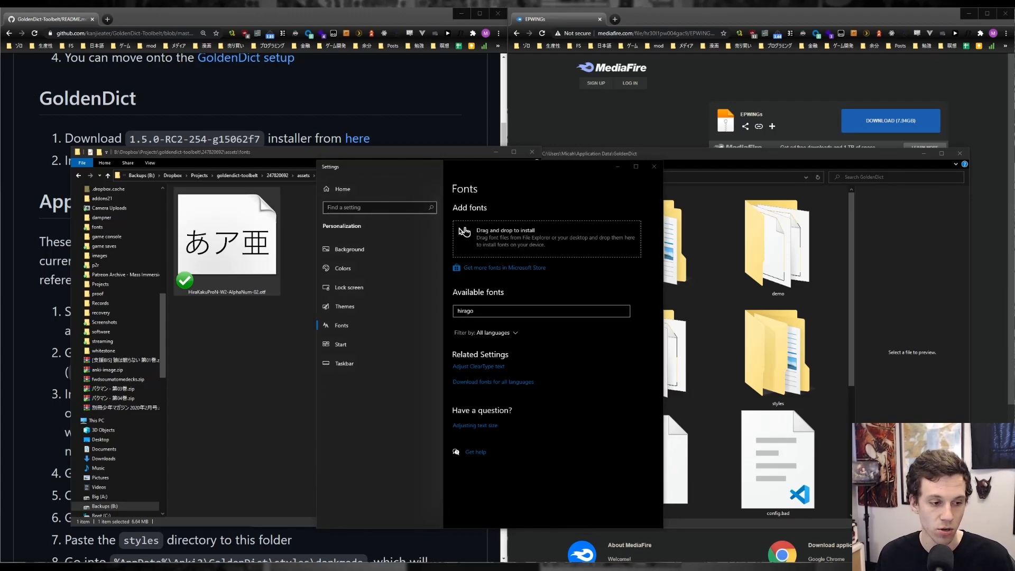
type("fonts")
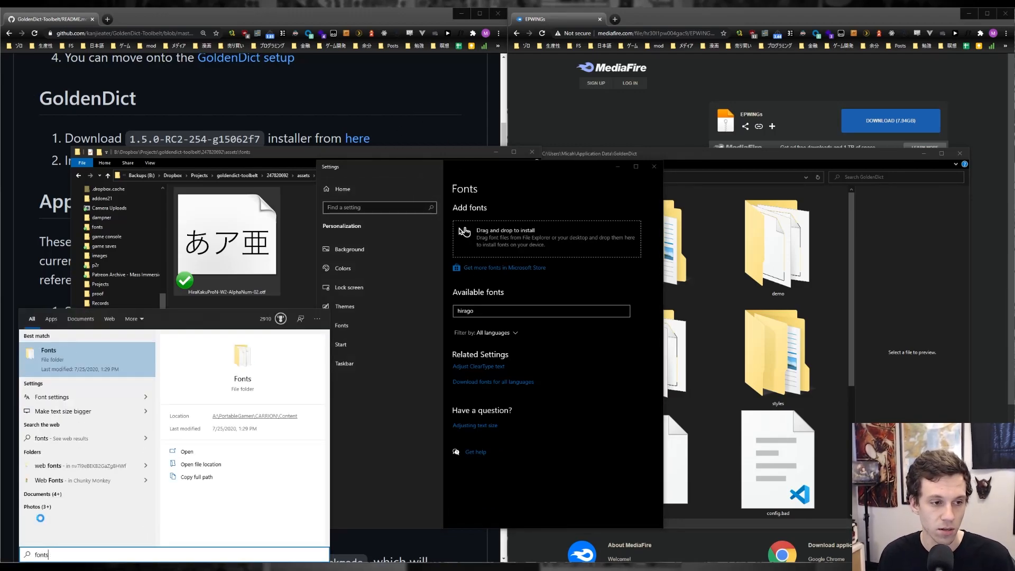
key("Down")
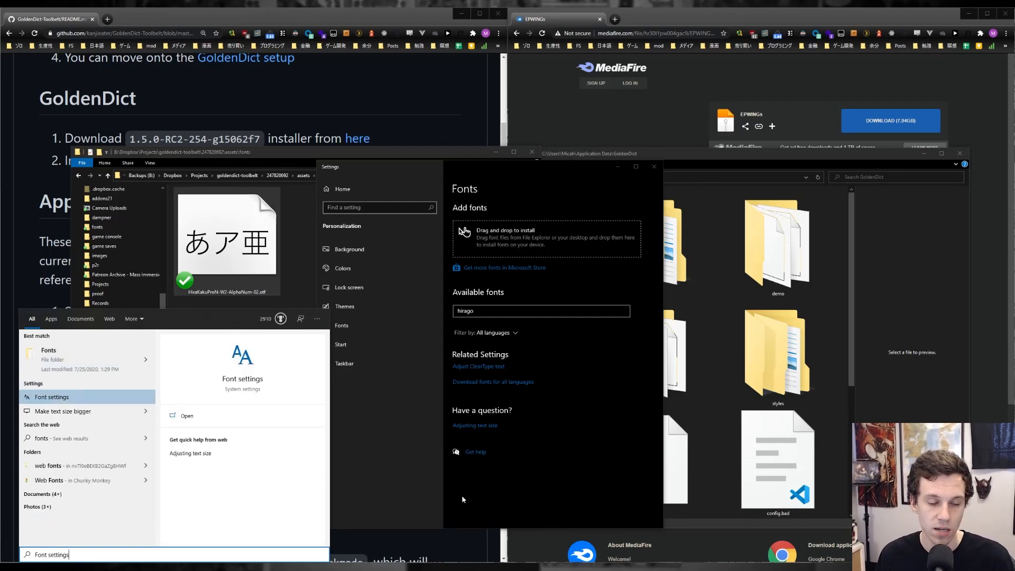
key("Return")
left_click(514, 309)
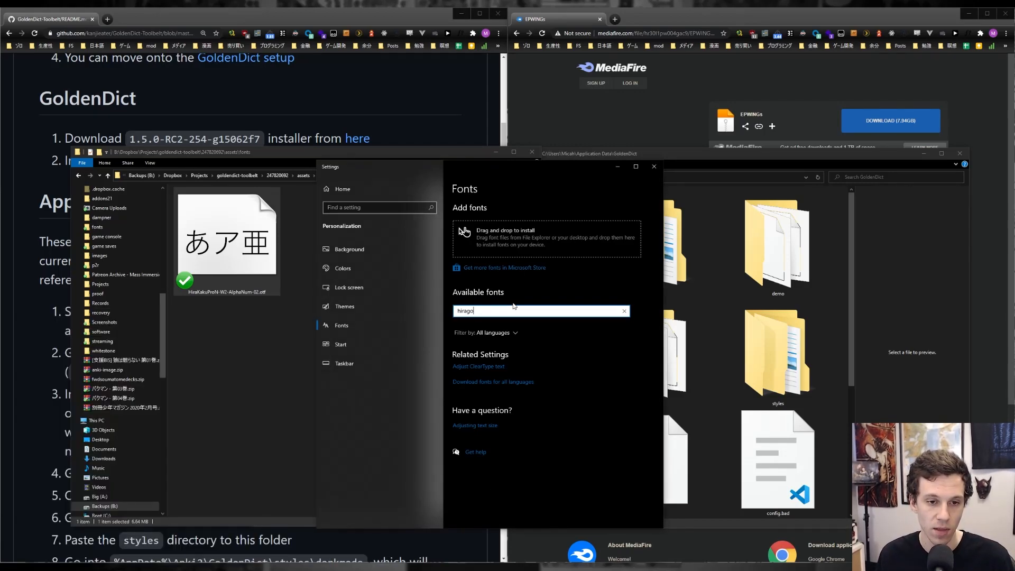
key("BackSpace")
key("BackSpace")
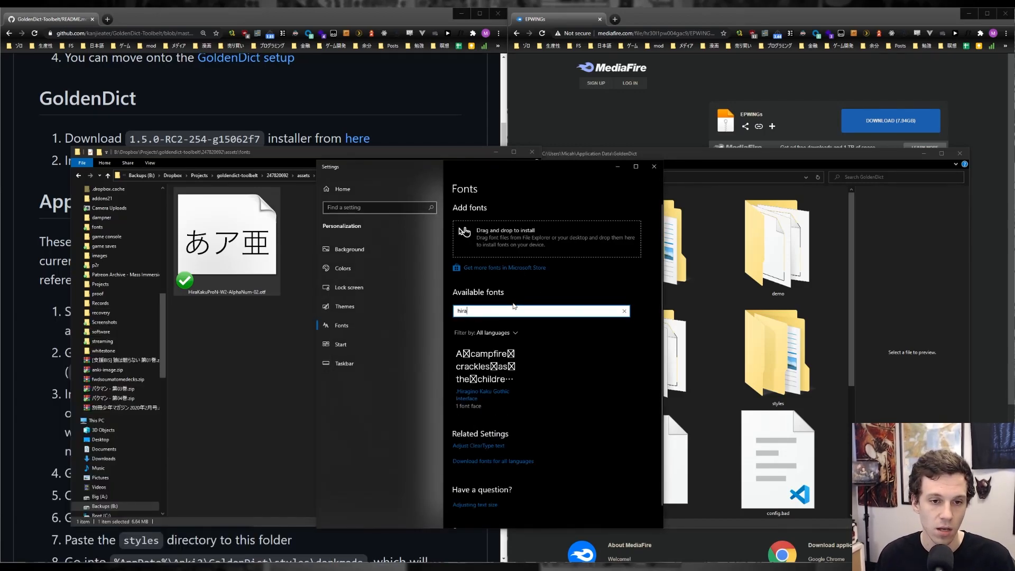
left_click(489, 383)
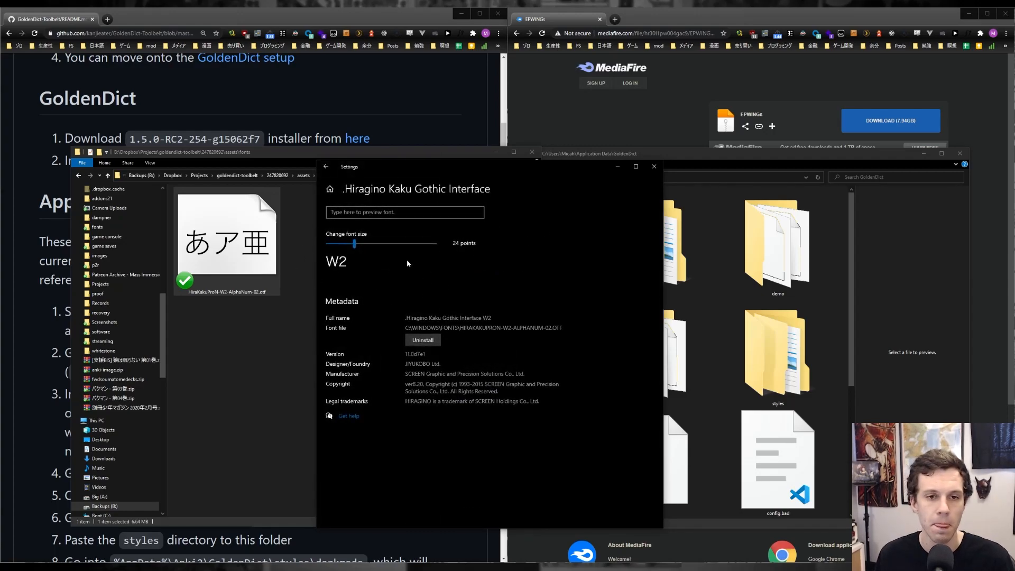
Move the font settings window out of the way and enlarge the image showing the CSS font-family rule.
left_click_drag(534, 168, 1014, 168)
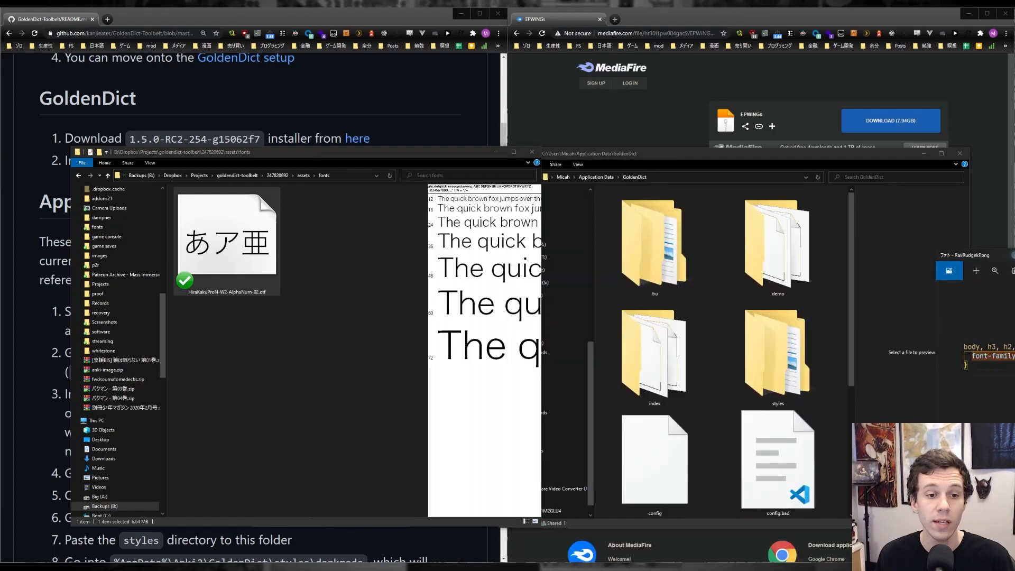
left_click_drag(1014, 253, 570, 227)
double_click(571, 226)
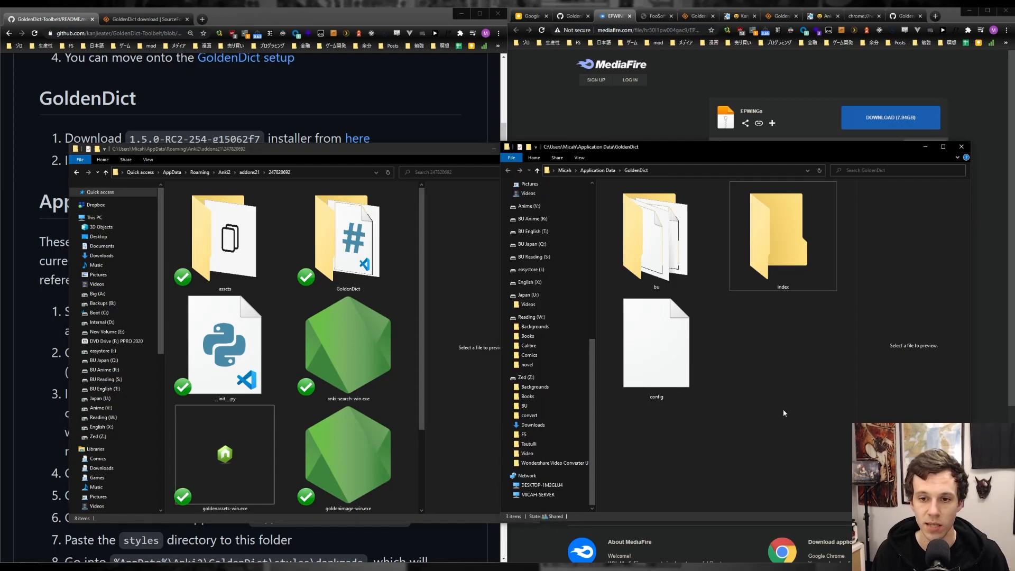
Copy the styles folder and qt-style.css from the add-on's GoldenDict folder into the GoldenDict application data folder.
left_click(385, 244)
double_click(385, 245)
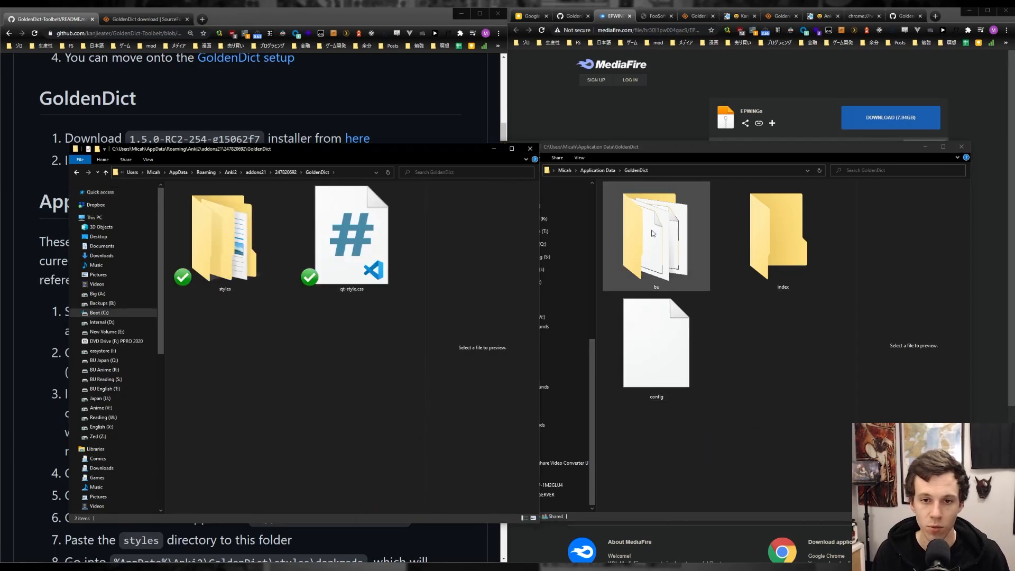
left_click(676, 260)
left_click(181, 422)
key("ctrl+a")
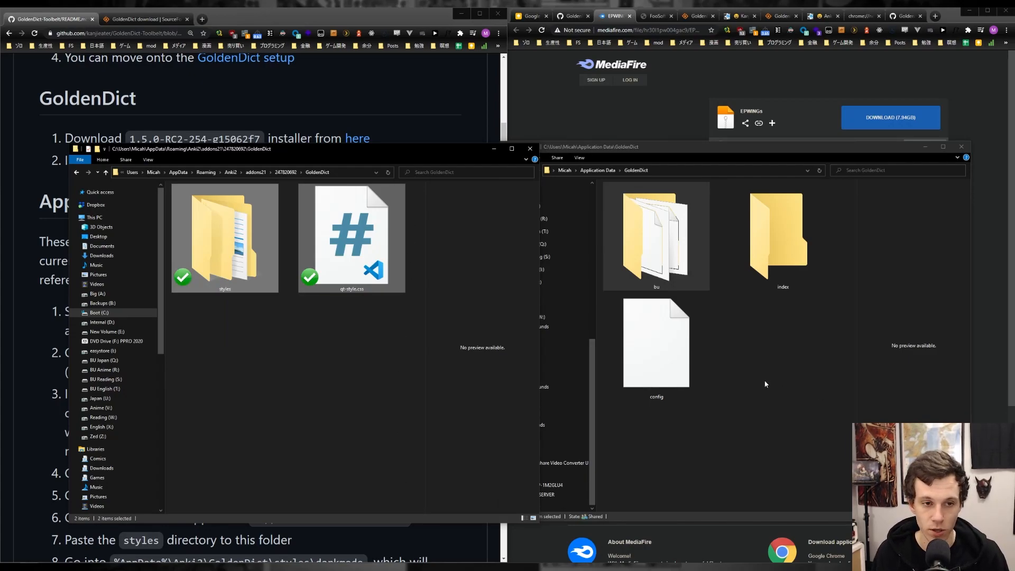
left_click(732, 401)
key("ctrl+v")
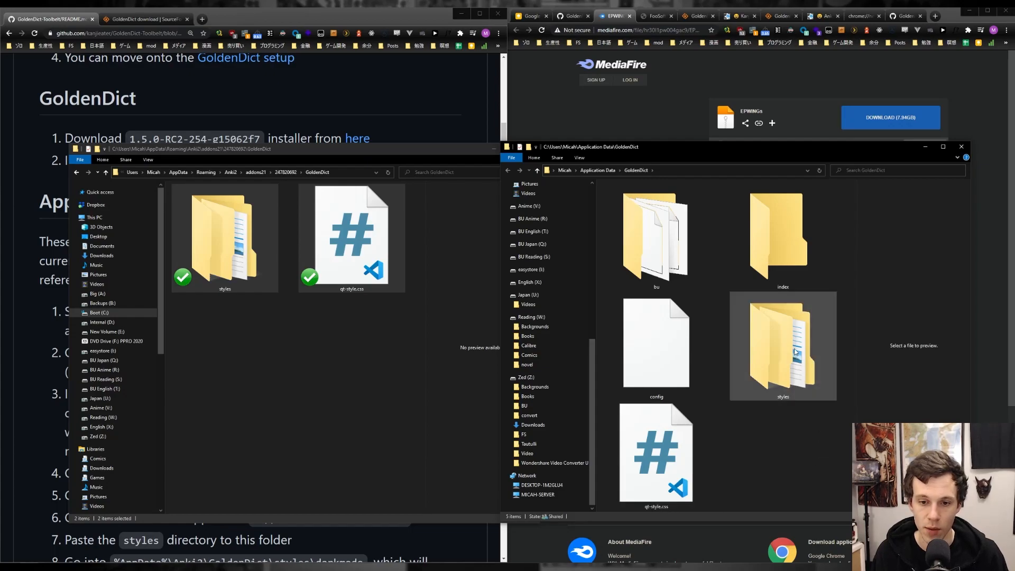
Preview the copied qt-style.css and open the darkmode folder inside the copied styles folder.
left_click(681, 467)
mouse_move(515, 569)
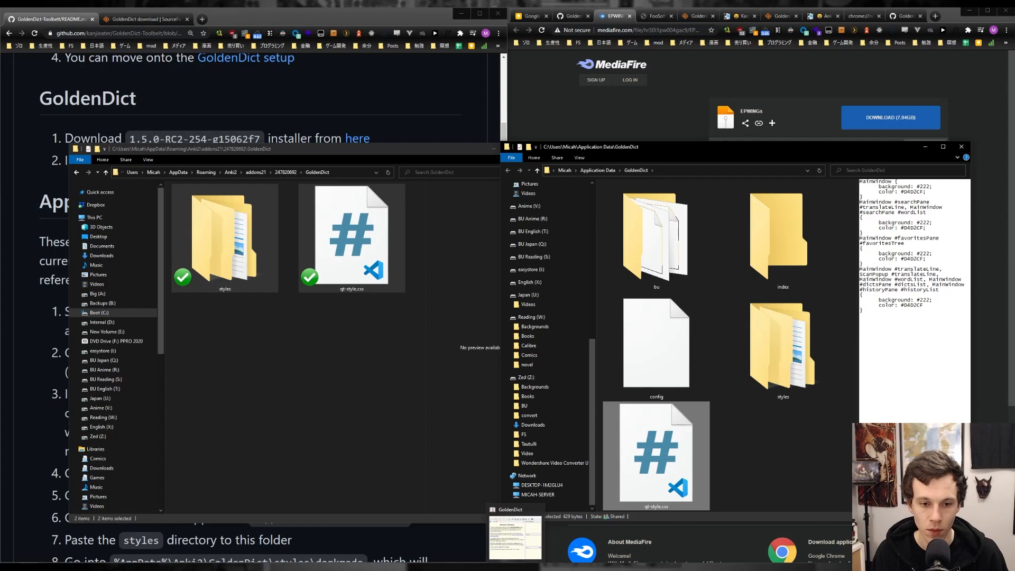
double_click(777, 370)
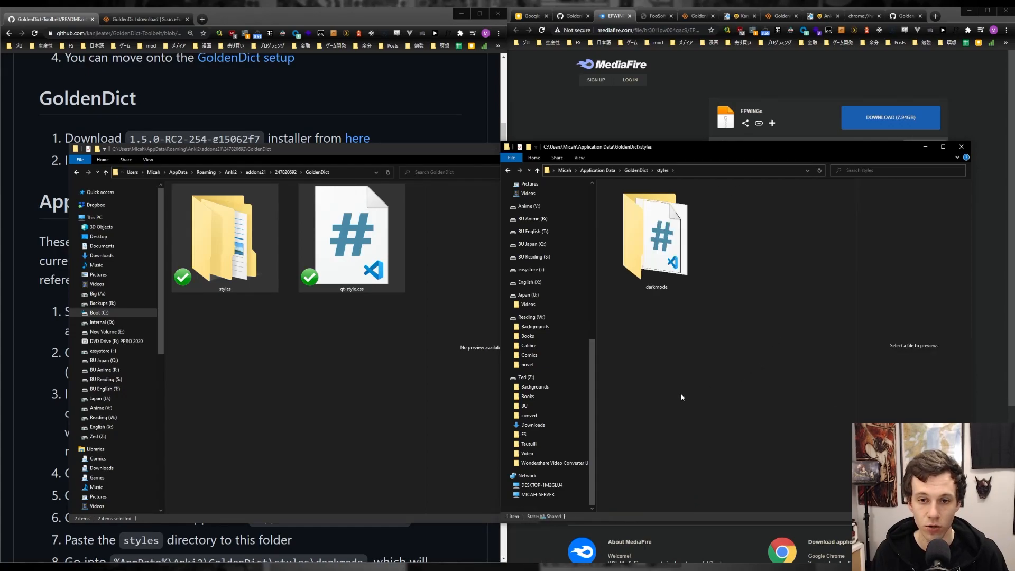
double_click(654, 240)
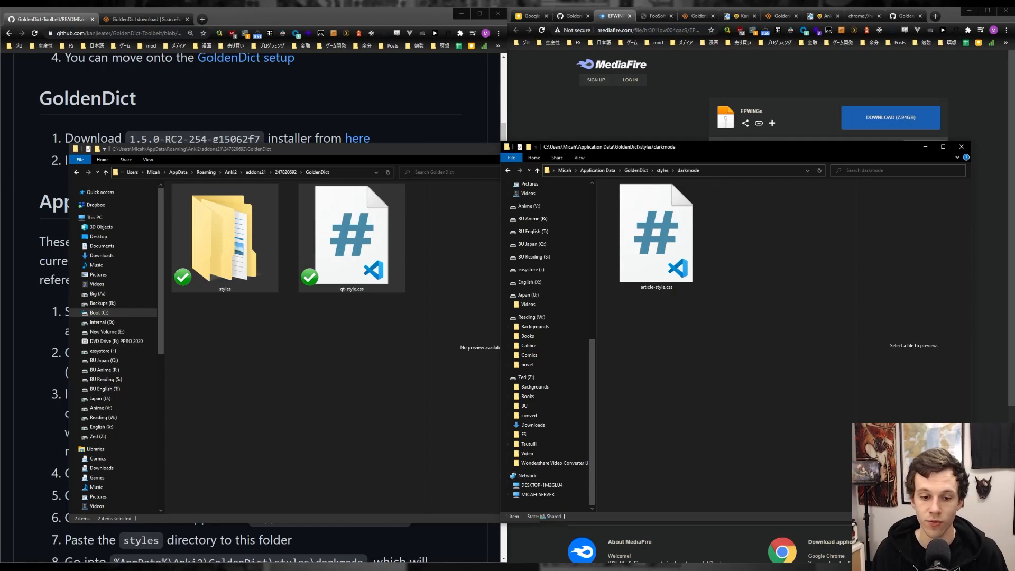
Close the running GoldenDict window and start GoldenDict again.
left_click(516, 566)
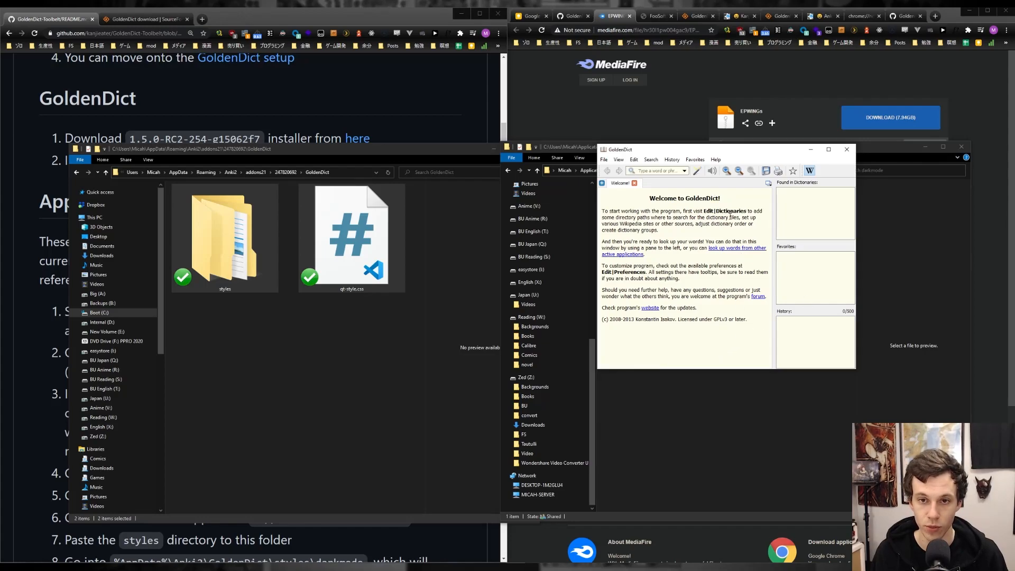
left_click(846, 149)
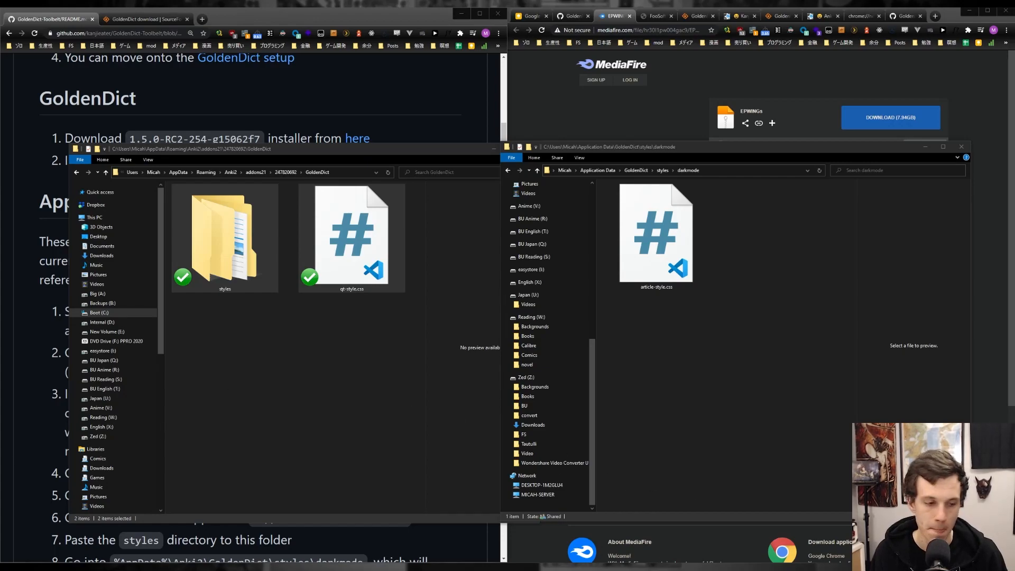
left_click(5, 566)
left_click(76, 351)
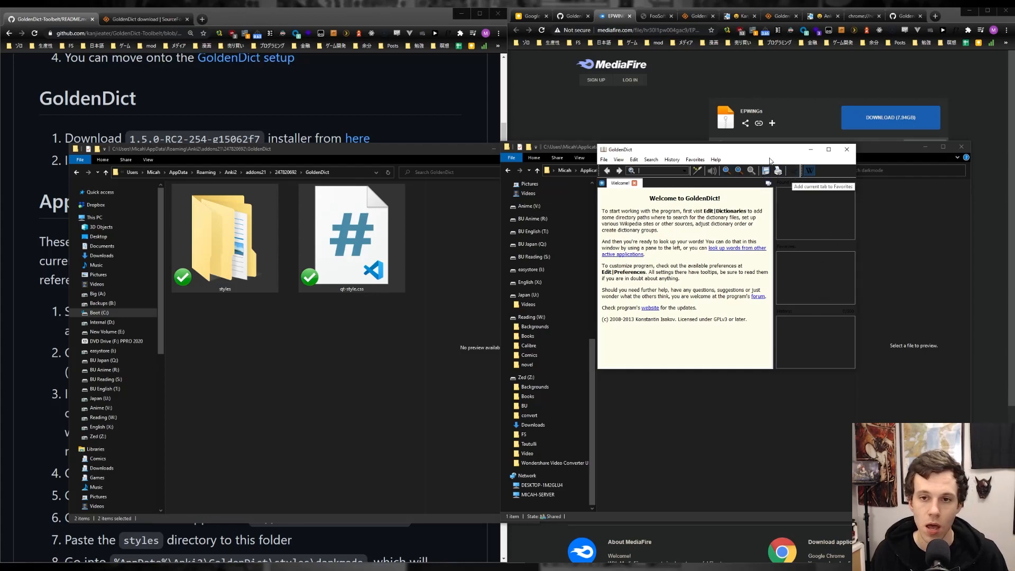
Set the add-on style to darkmode in GoldenDict's preferences, apply it, and maximize the GoldenDict window.
left_click(651, 160)
mouse_move(634, 160)
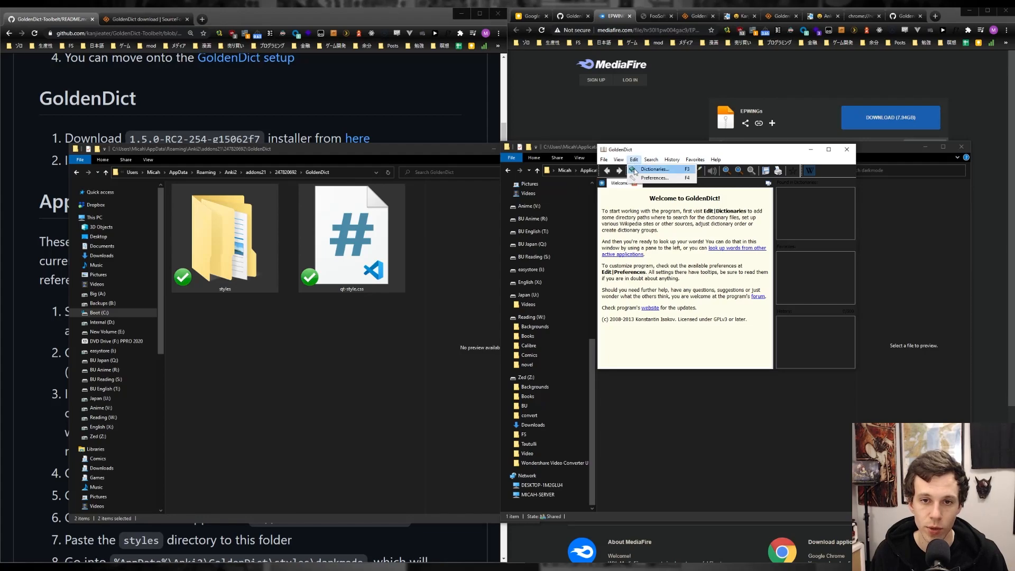
left_click(653, 178)
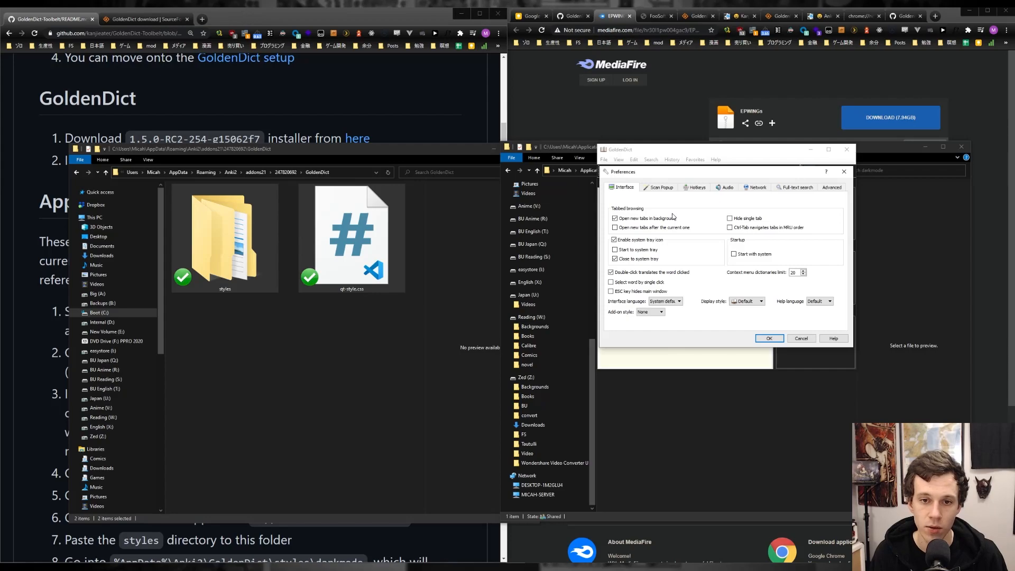
left_click(653, 313)
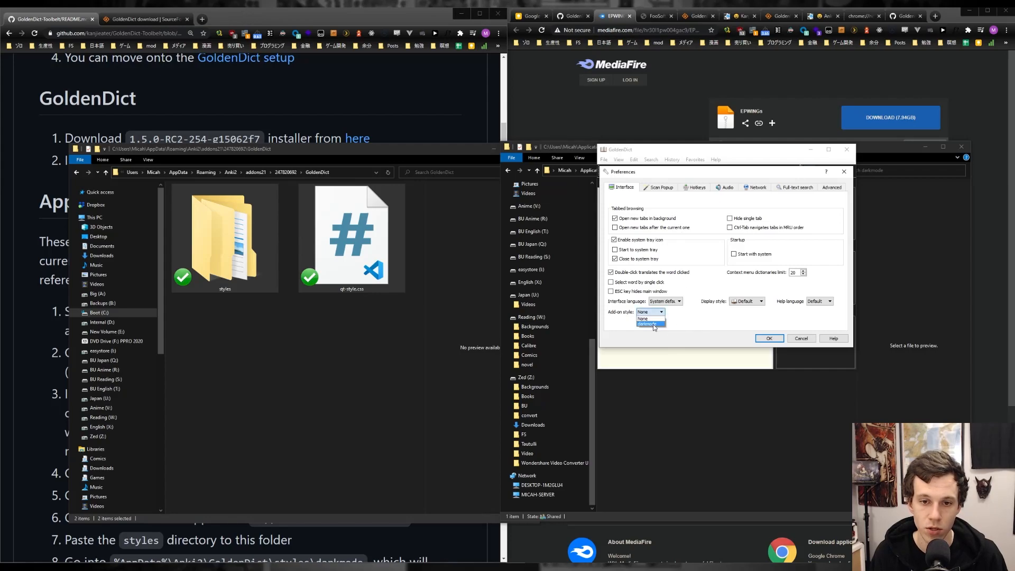
left_click(653, 324)
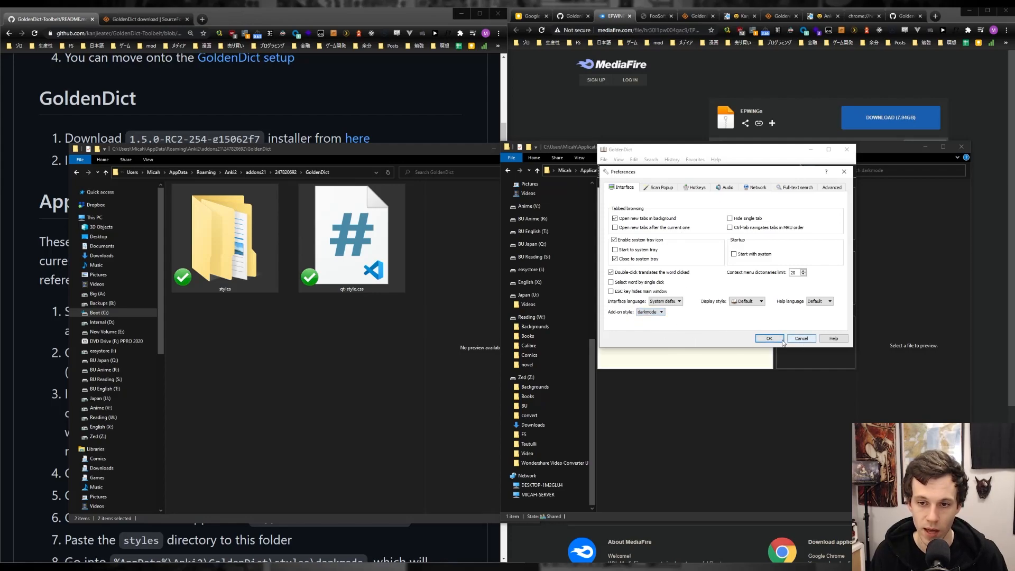
left_click(782, 341)
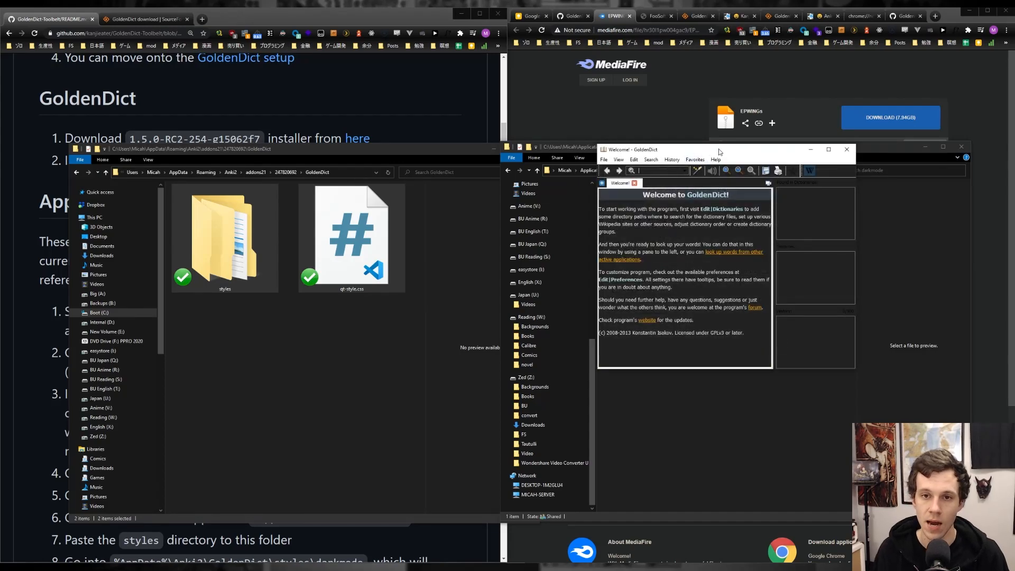
double_click(735, 152)
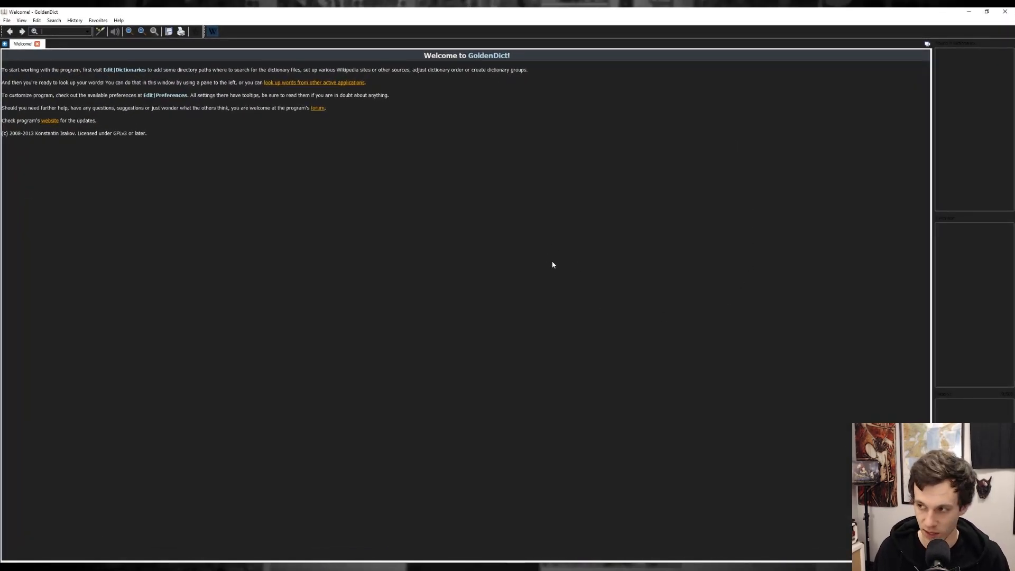
Snap the GoldenDict window beside the README and enlarge its search bar several times.
key("super+Right")
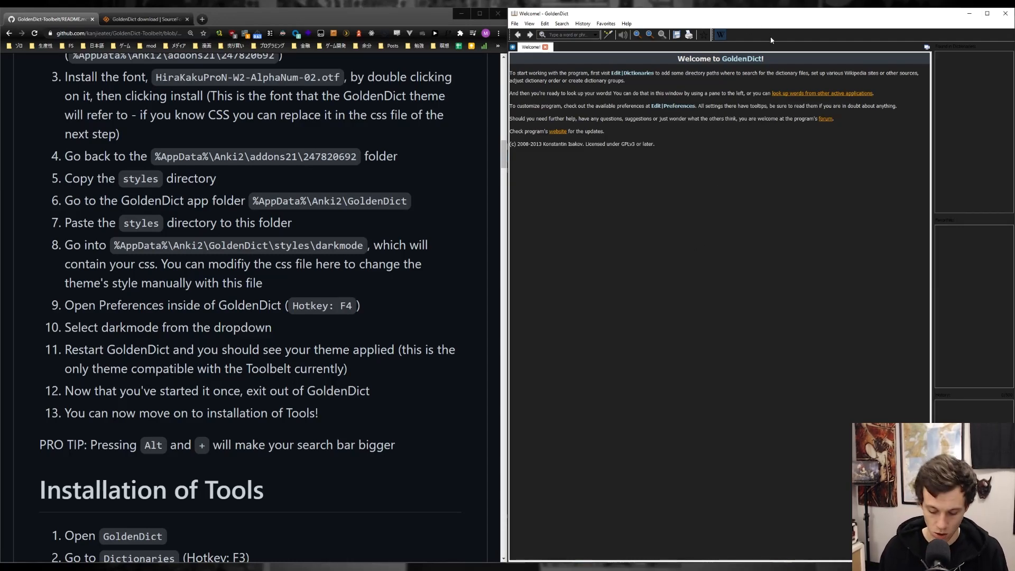
key("alt+plus")
key("alt+plus")
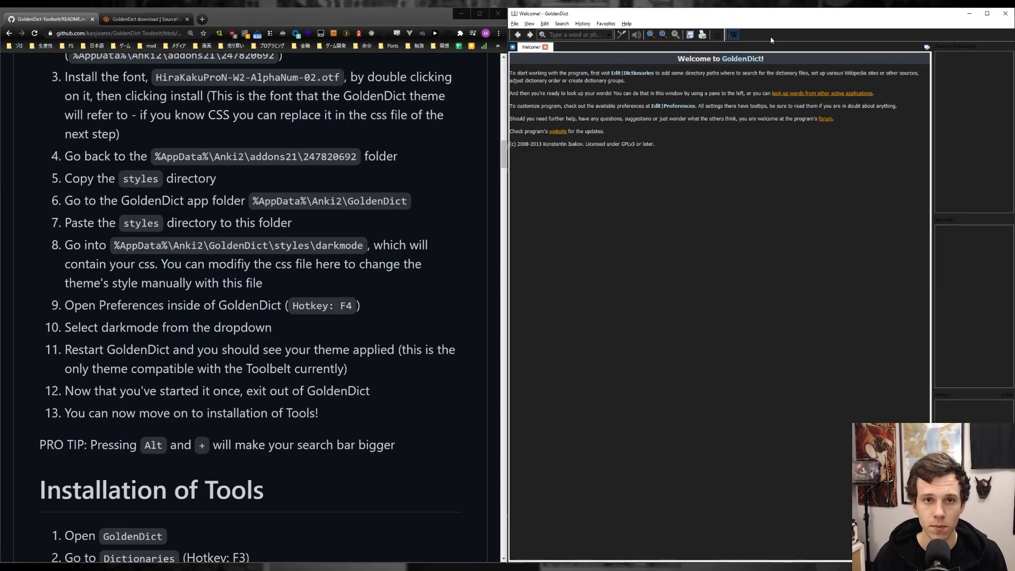
key("alt+plus")
key("alt+plus")
key("alt+plus")
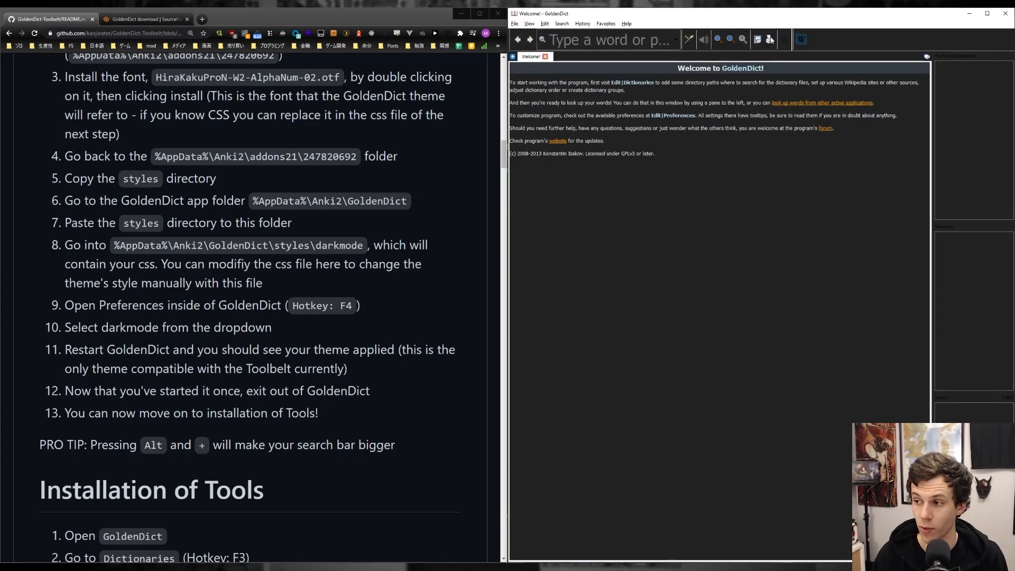
key("alt+plus")
key("alt+plus")
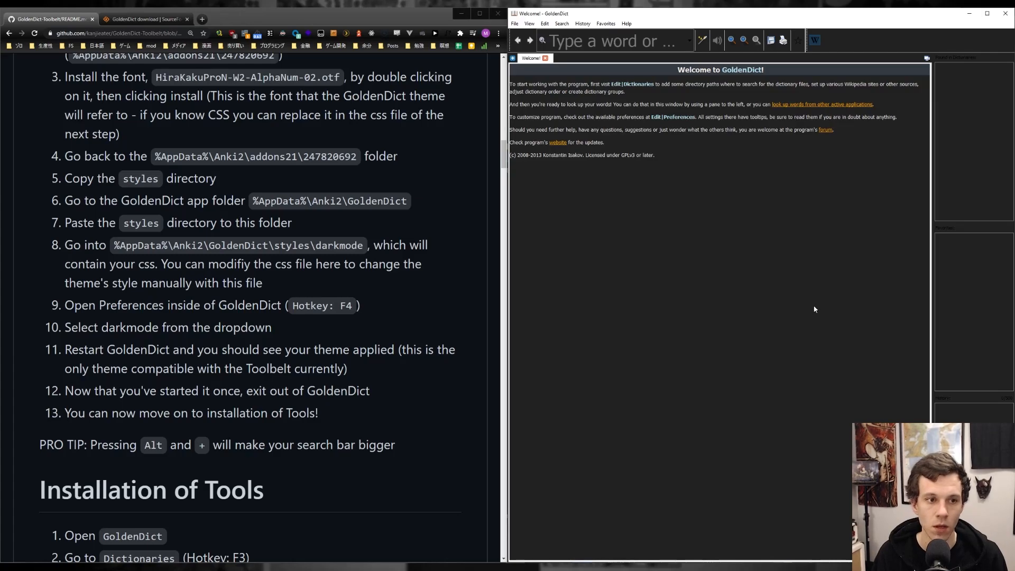
Add the folder C:\Dictionaries\demo as a dictionary file source in GoldenDict.
scroll(391, 405, "down", 5)
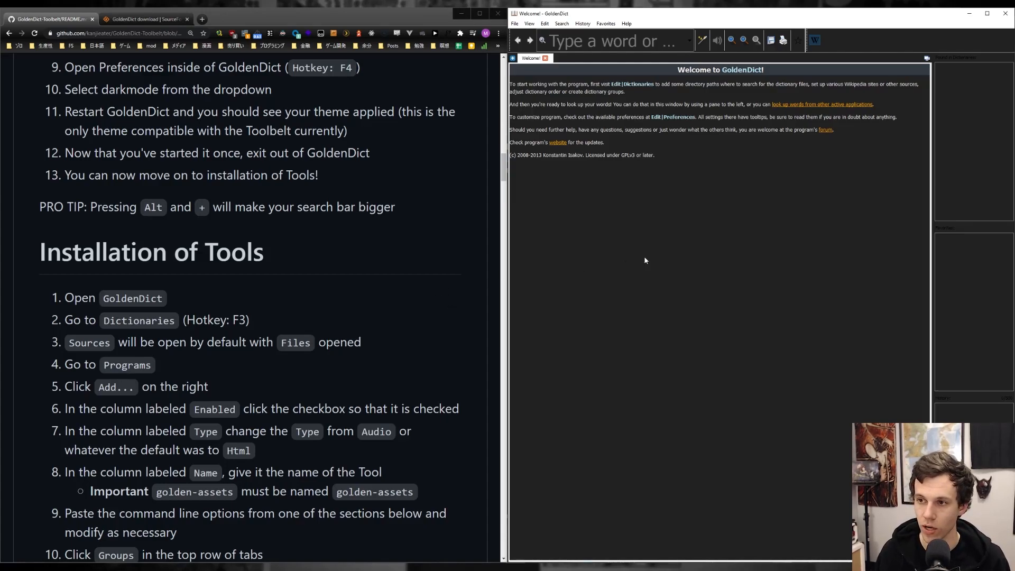
left_click(545, 23)
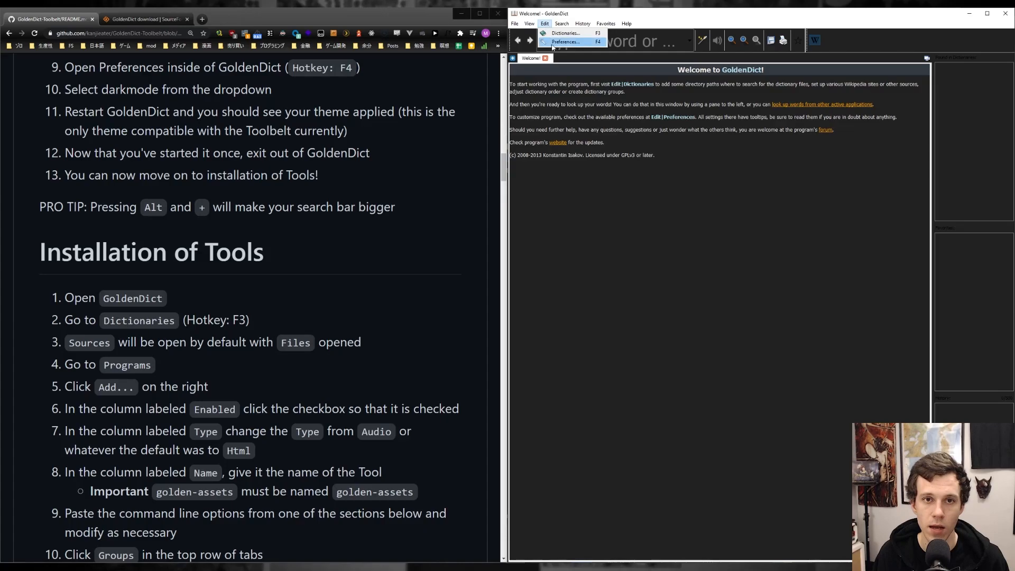
left_click(556, 34)
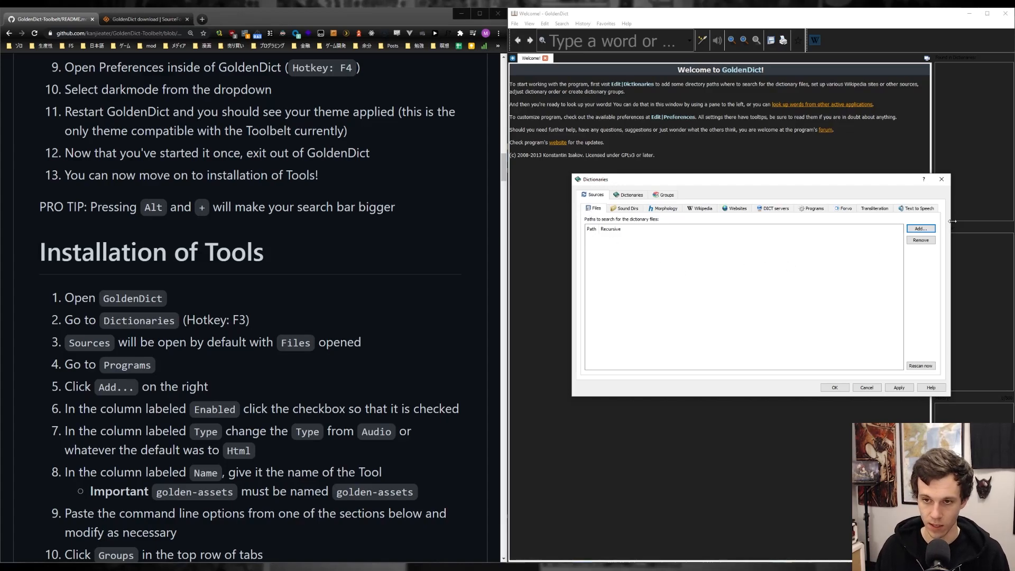
left_click(921, 228)
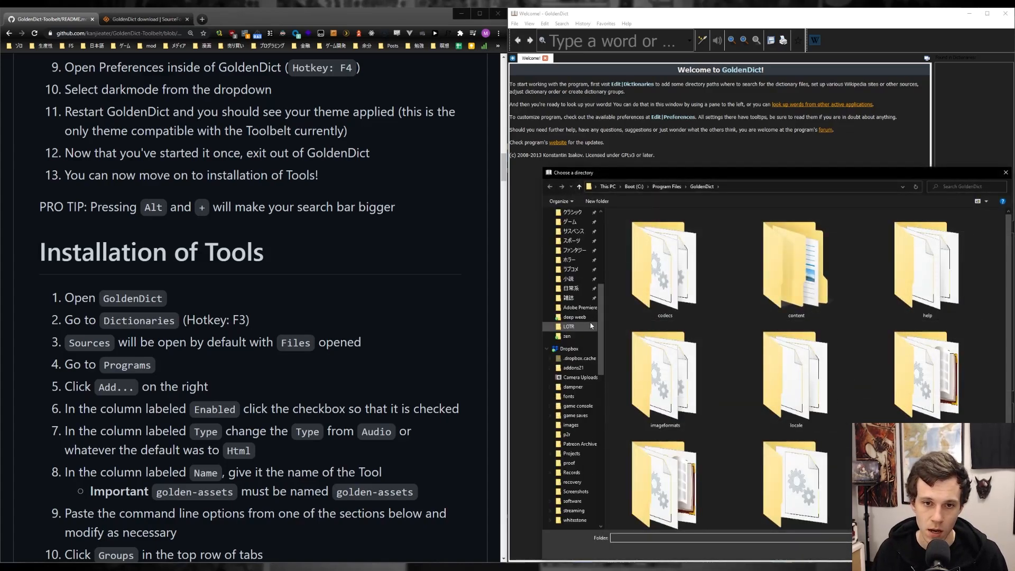
left_click(547, 340)
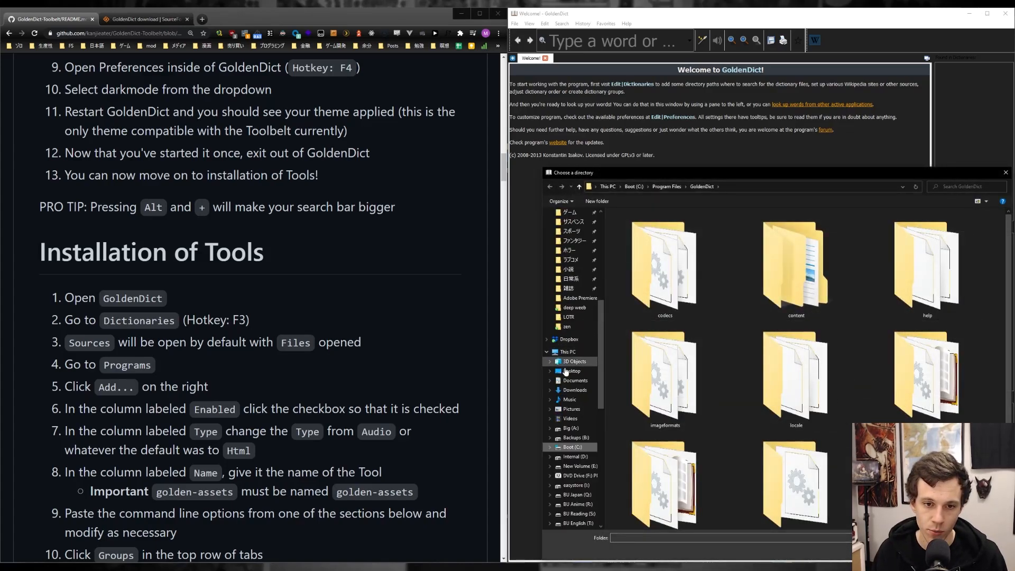
left_click(571, 448)
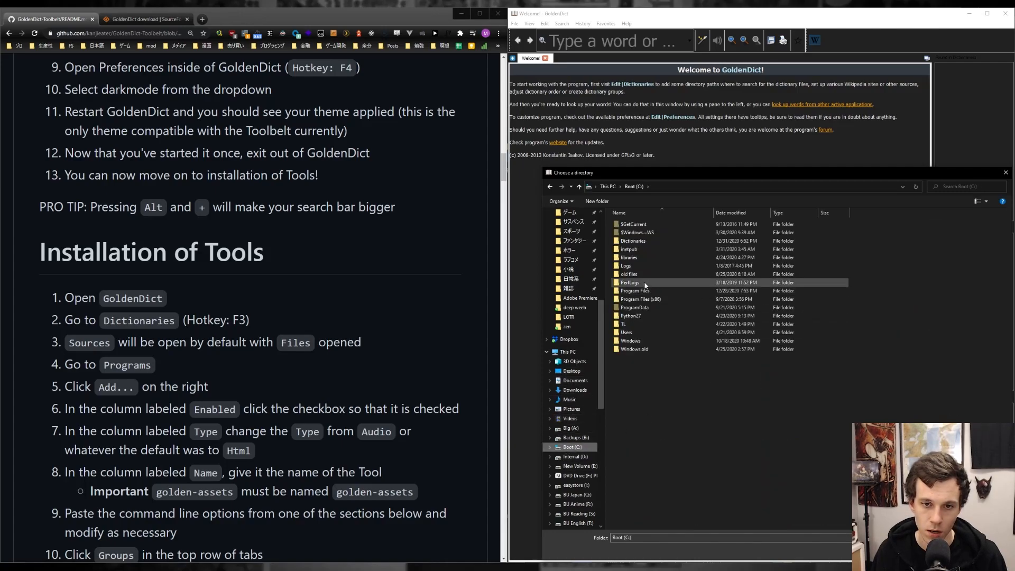
double_click(634, 241)
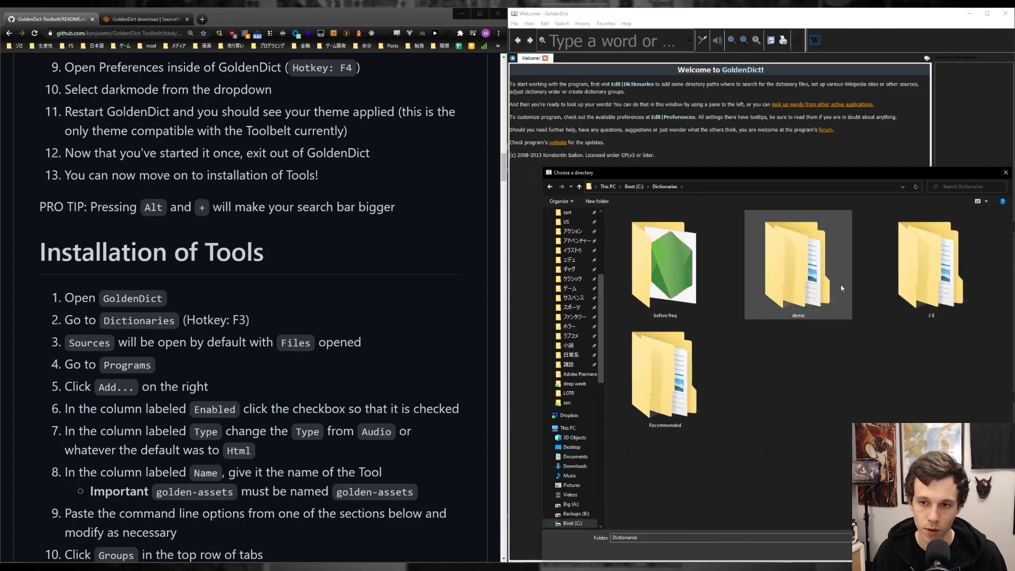
double_click(797, 267)
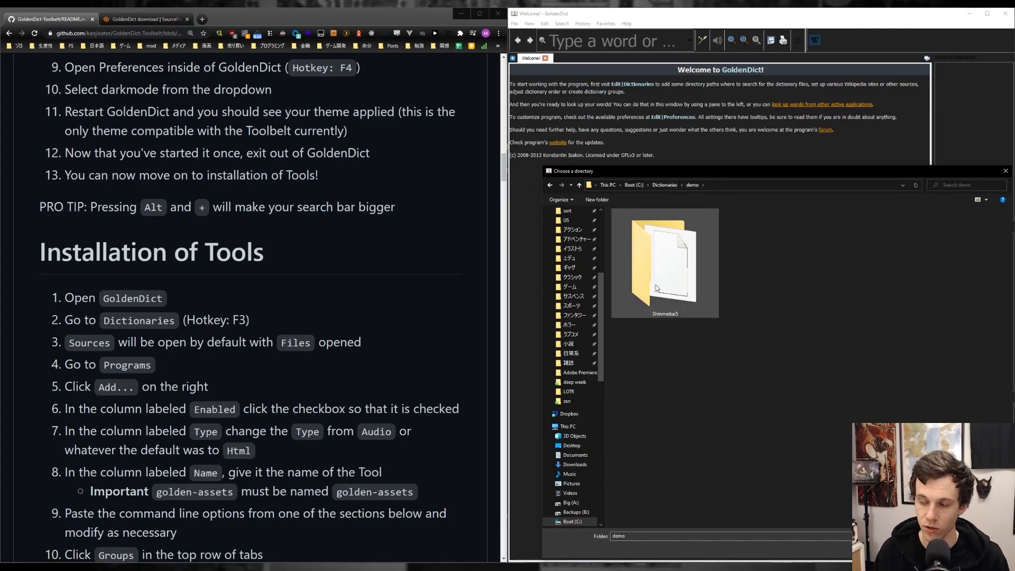
left_click(932, 550)
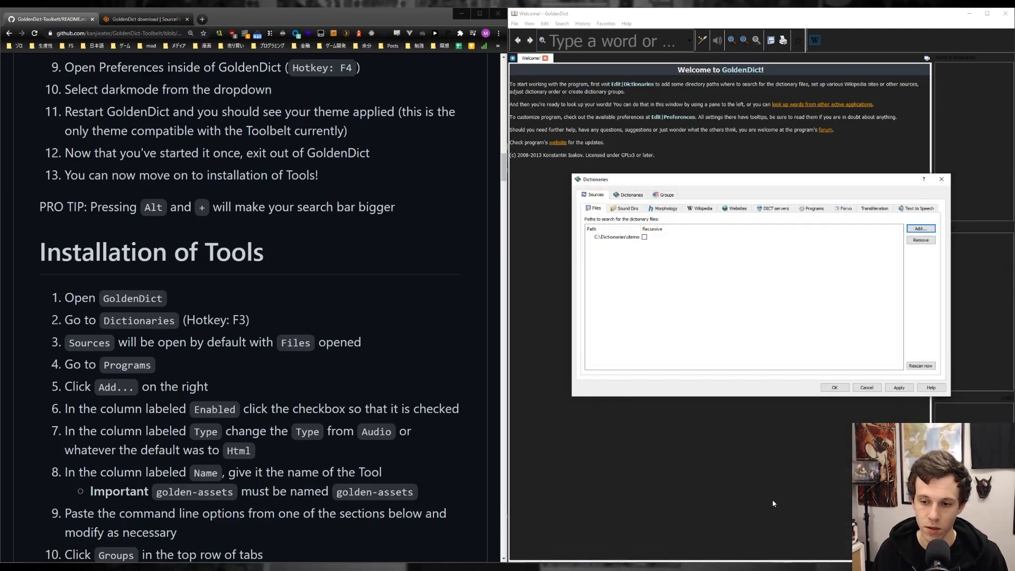
Make the C:\Dictionaries\demo path recursive and apply the dictionary settings.
left_click(645, 237)
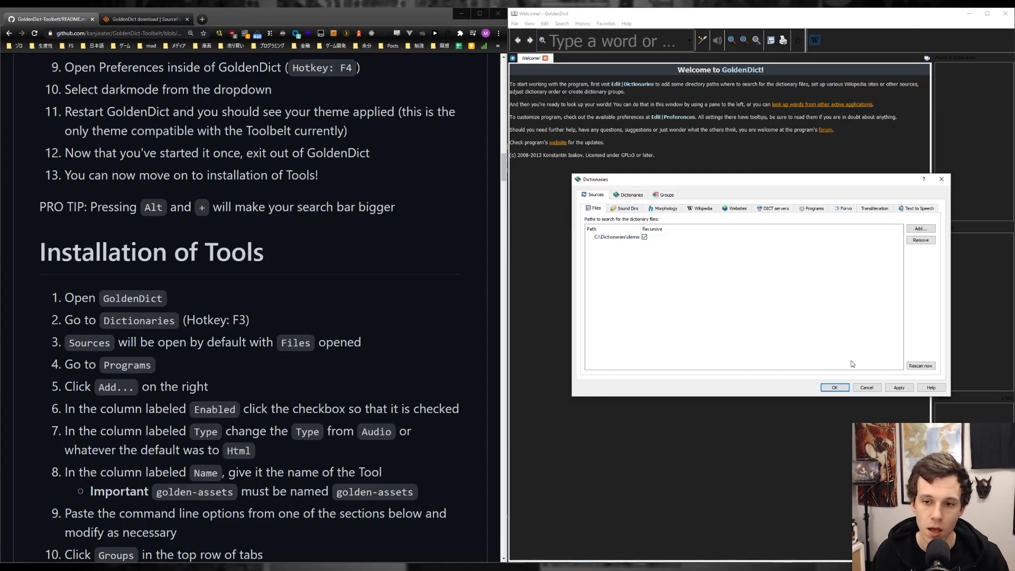
left_click(907, 390)
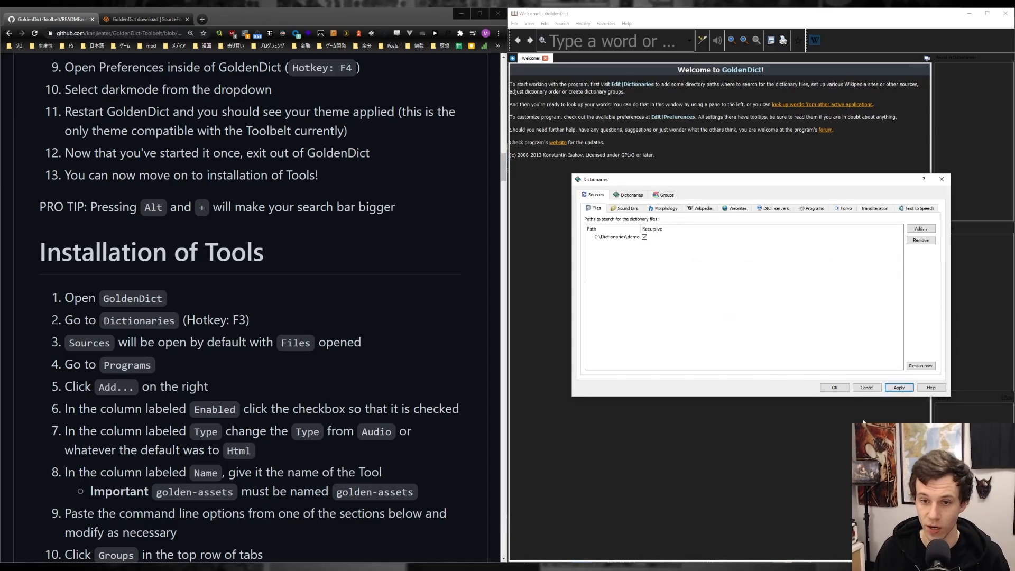
left_click(835, 388)
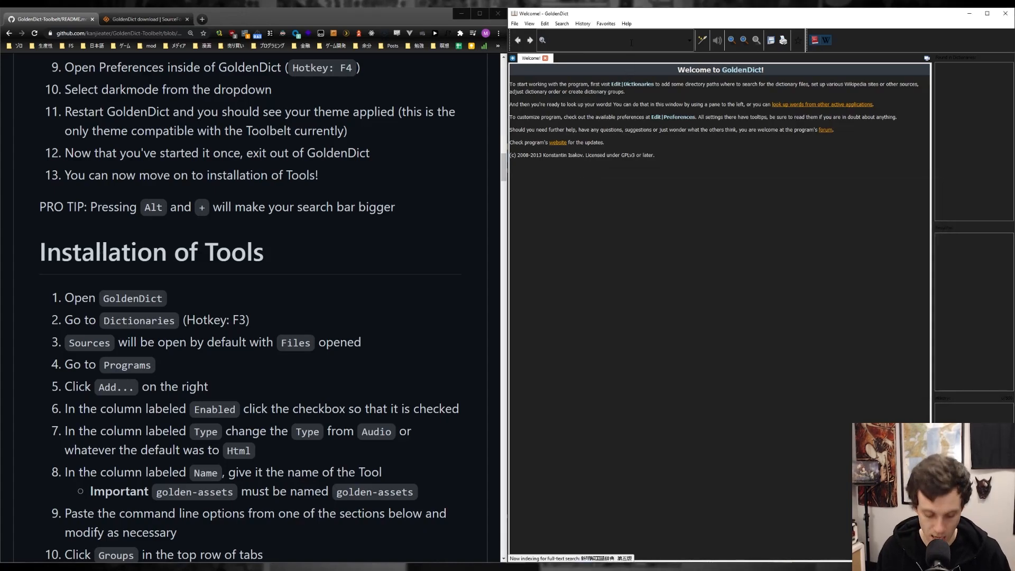
Switch to Japanese input, look up じしょ and enlarge the article text for reading.
key("alt+grave")
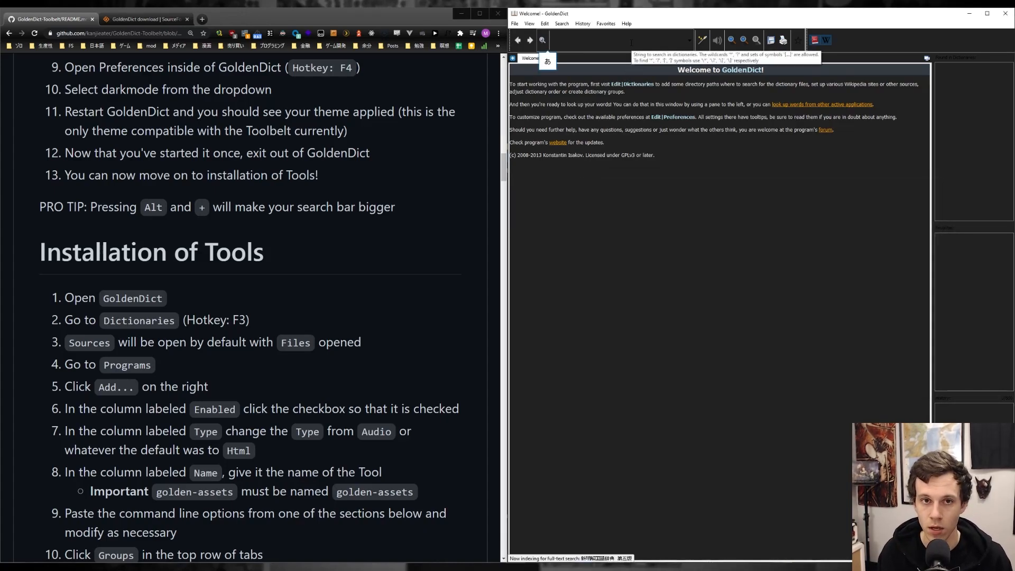
type("jisho")
key("Return")
key("Return")
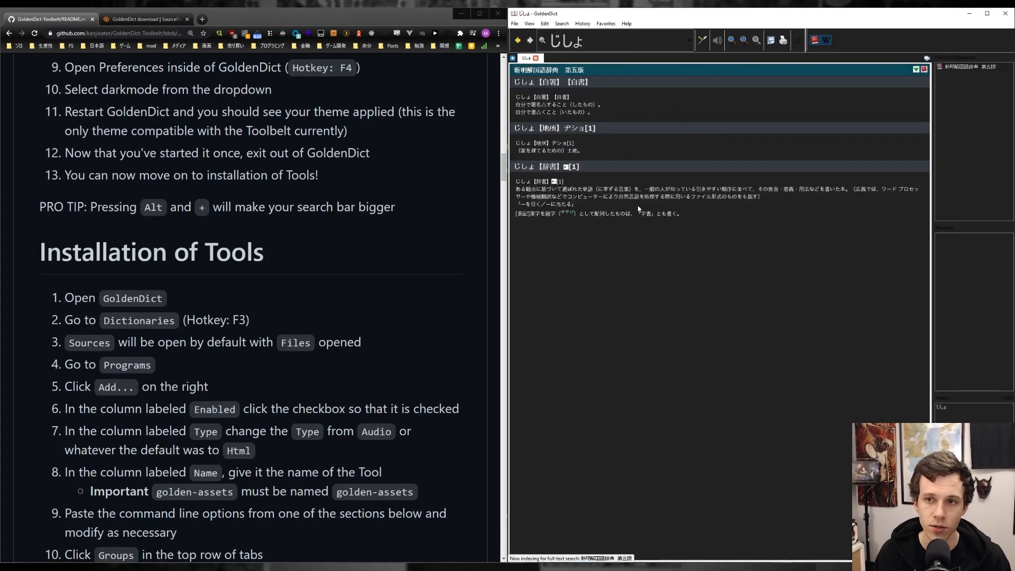
scroll(618, 280, "up", 1)
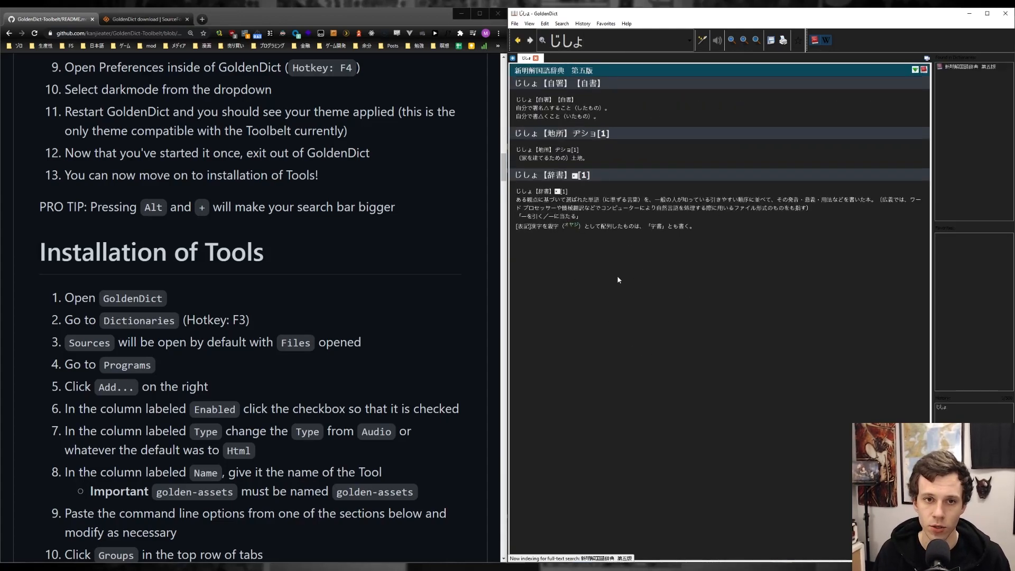
scroll(617, 275, "up", 3)
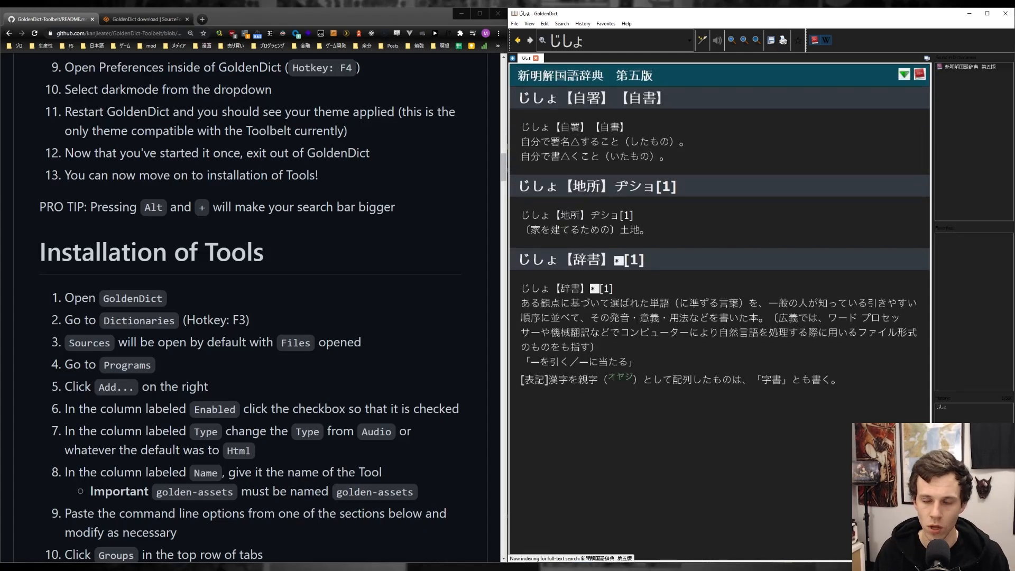
scroll(617, 275, "up", 1)
scroll(637, 320, "up", 2)
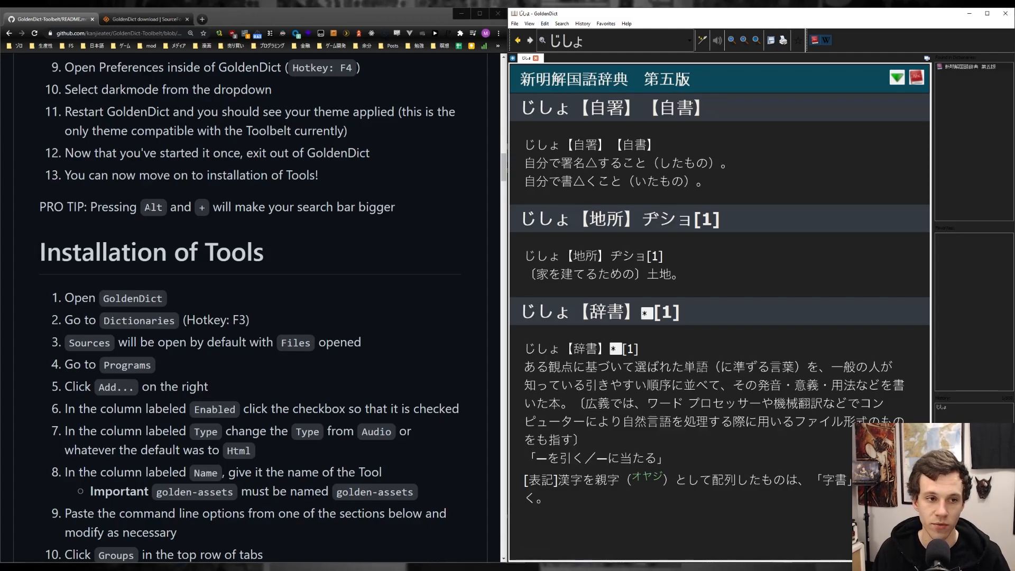
Open the dictionary settings and look through the Wikipedia, Websites and Programs sources.
left_click(544, 24)
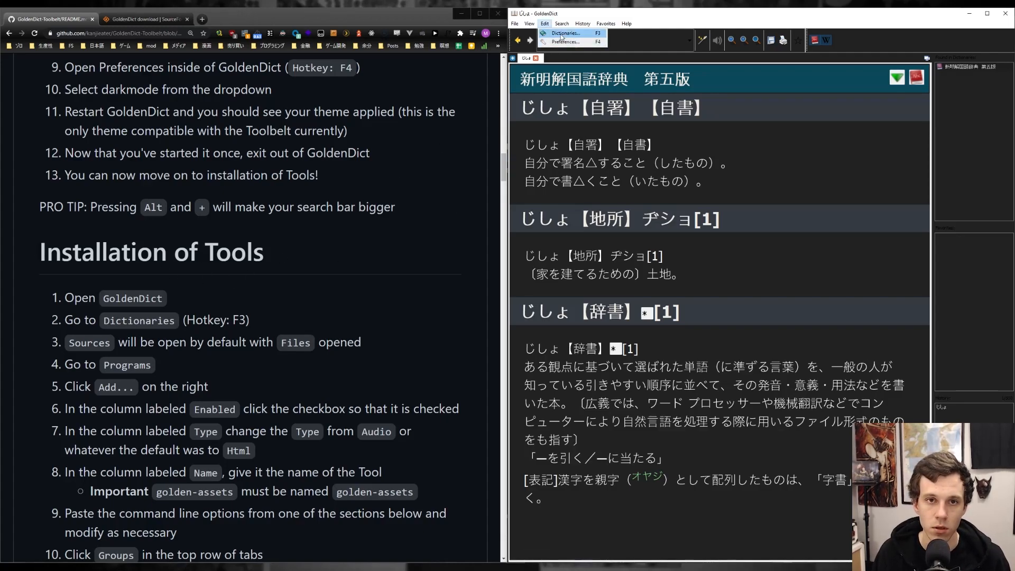
left_click(561, 34)
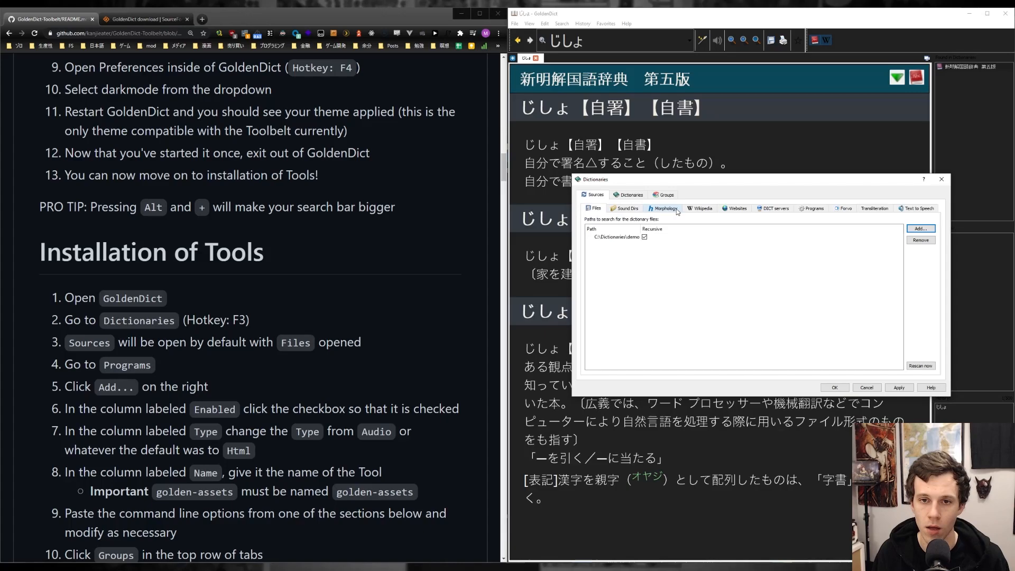
left_click(700, 209)
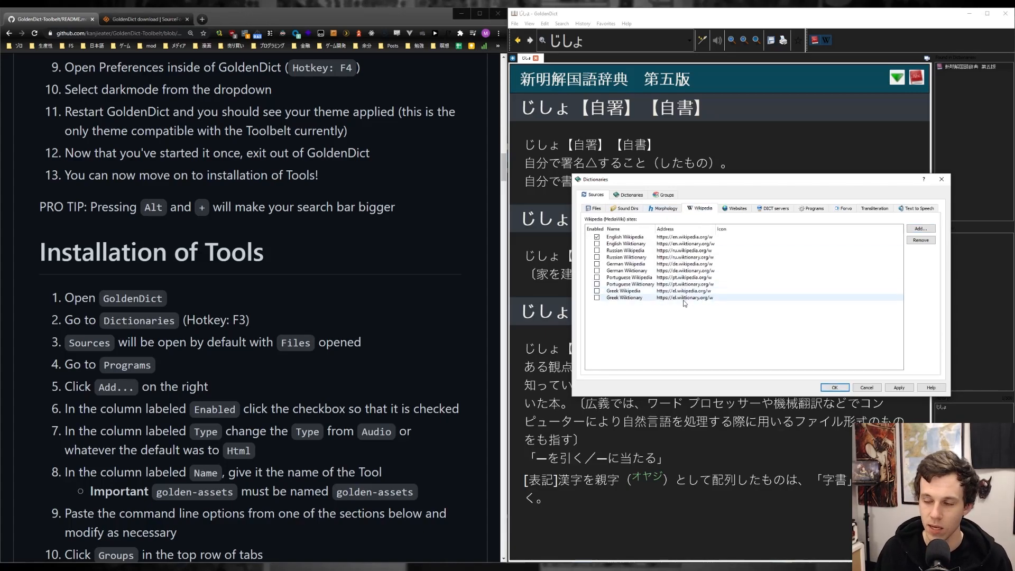
left_click(736, 209)
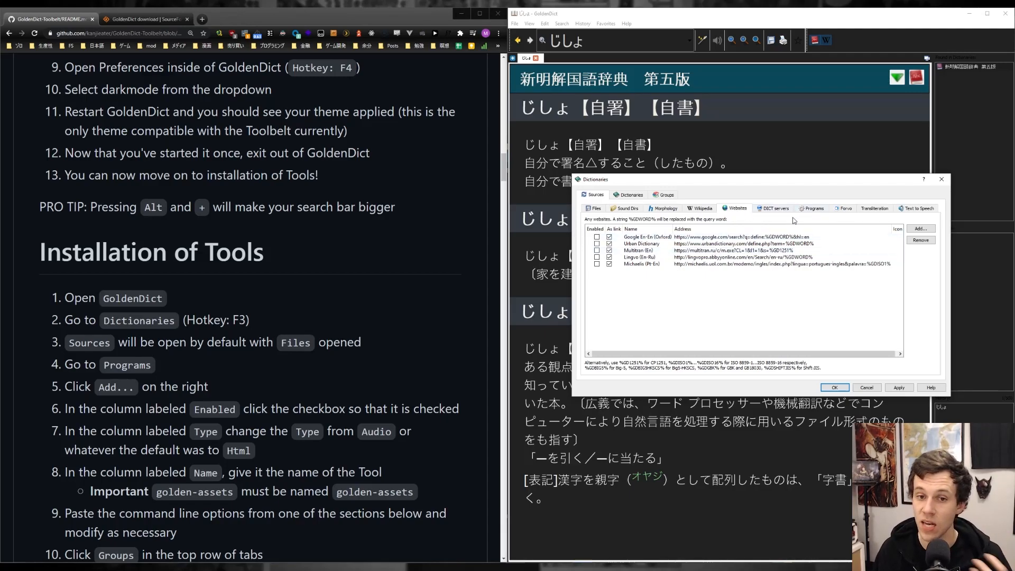
left_click(809, 210)
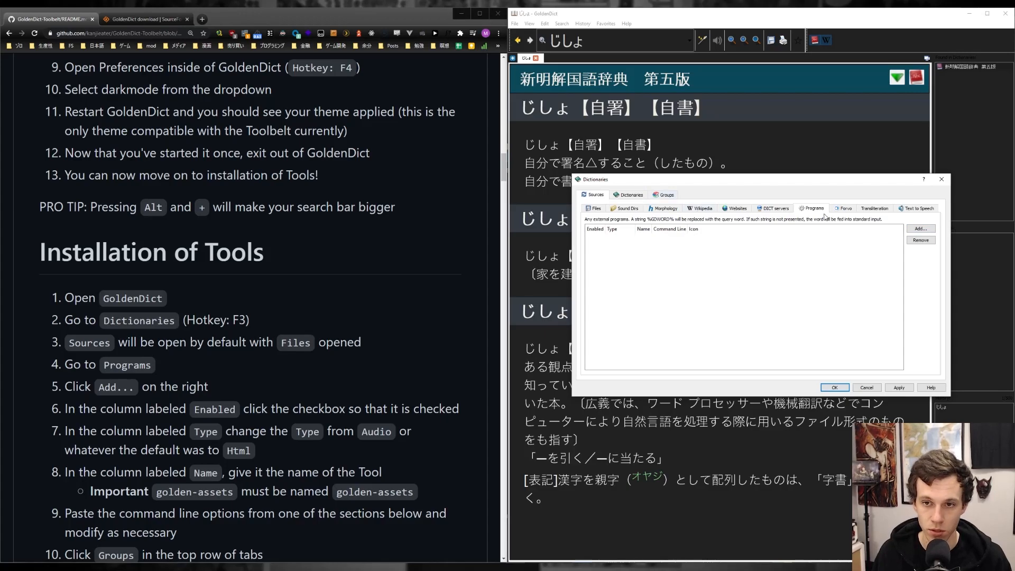
Copy the Zen timeout example command line, anki-search-win.exe with --input %GDWORD% --timeout 4000, including its full path, from the README.
scroll(304, 271, "down", 8)
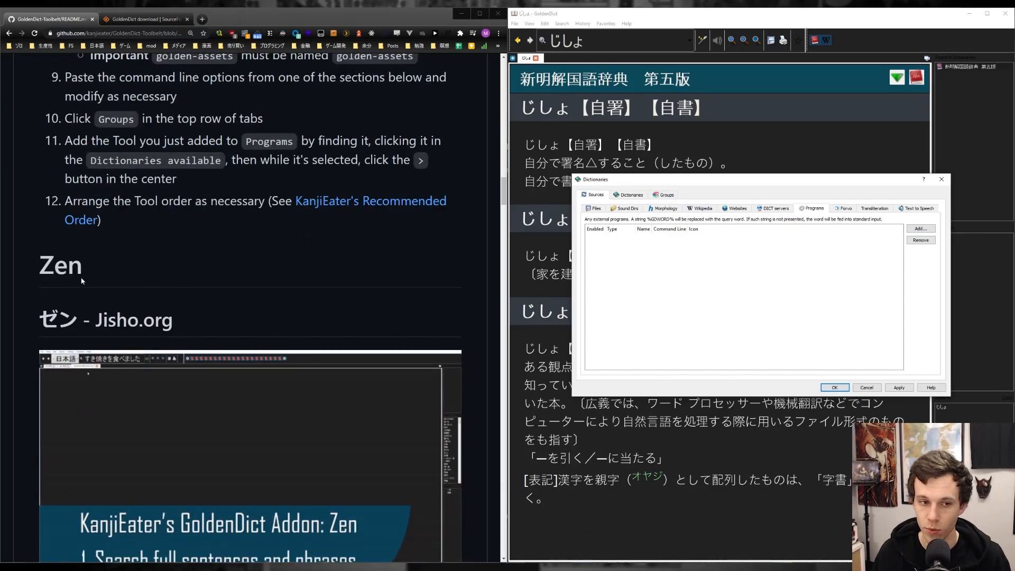
scroll(211, 233, "down", 8)
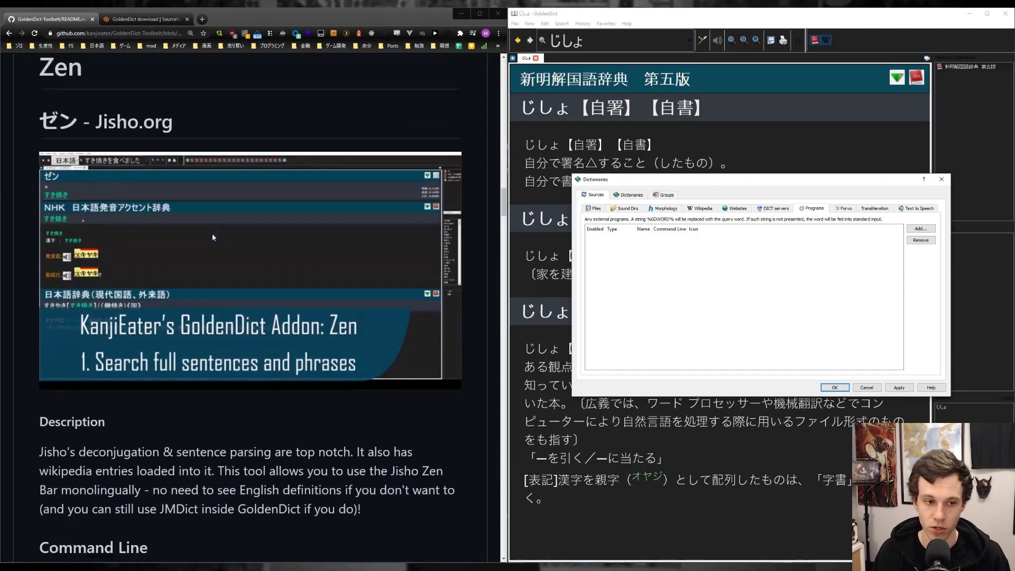
scroll(213, 235, "down", 7)
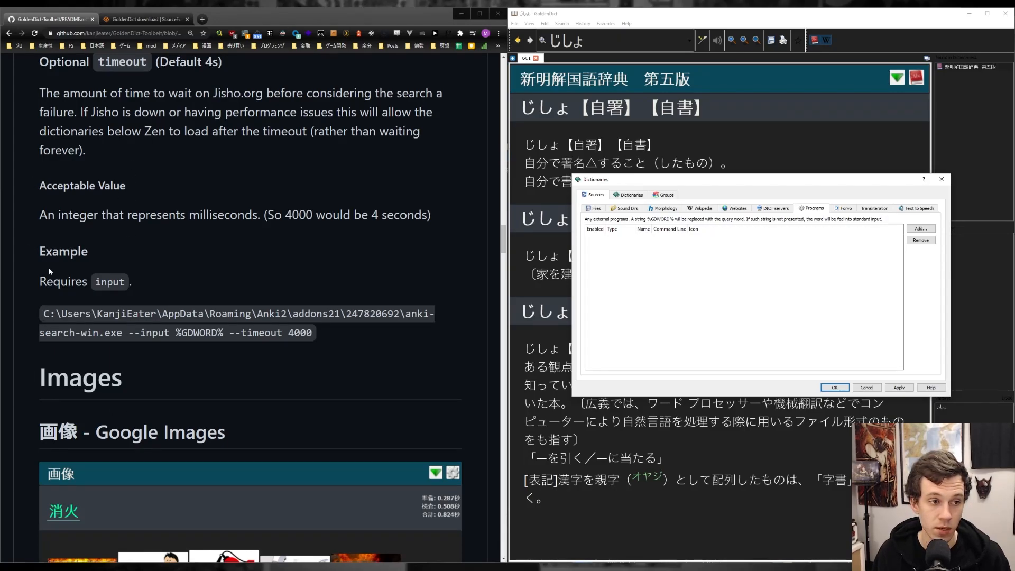
left_click_drag(43, 317, 323, 340)
key("ctrl+c")
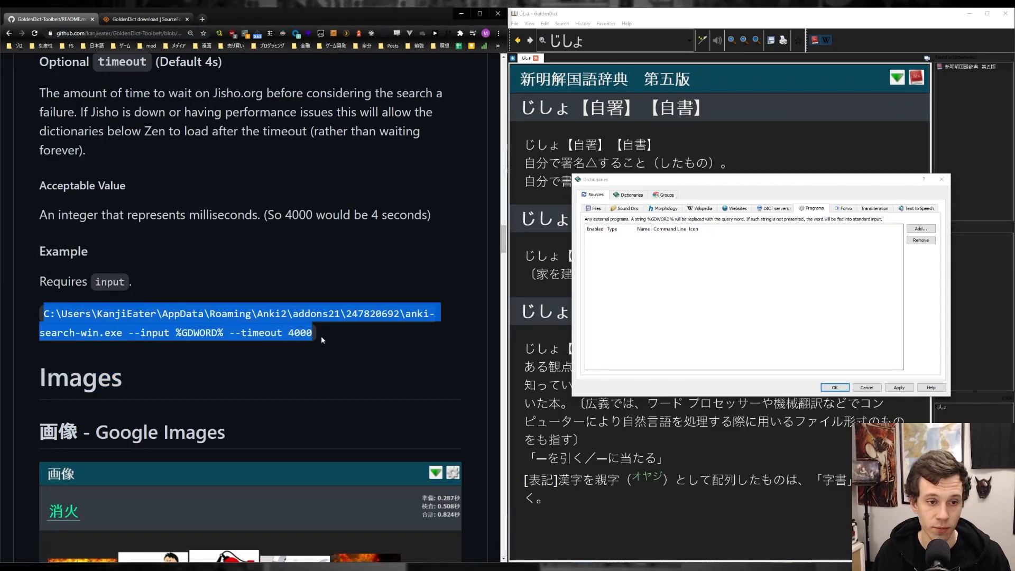
left_click(370, 332)
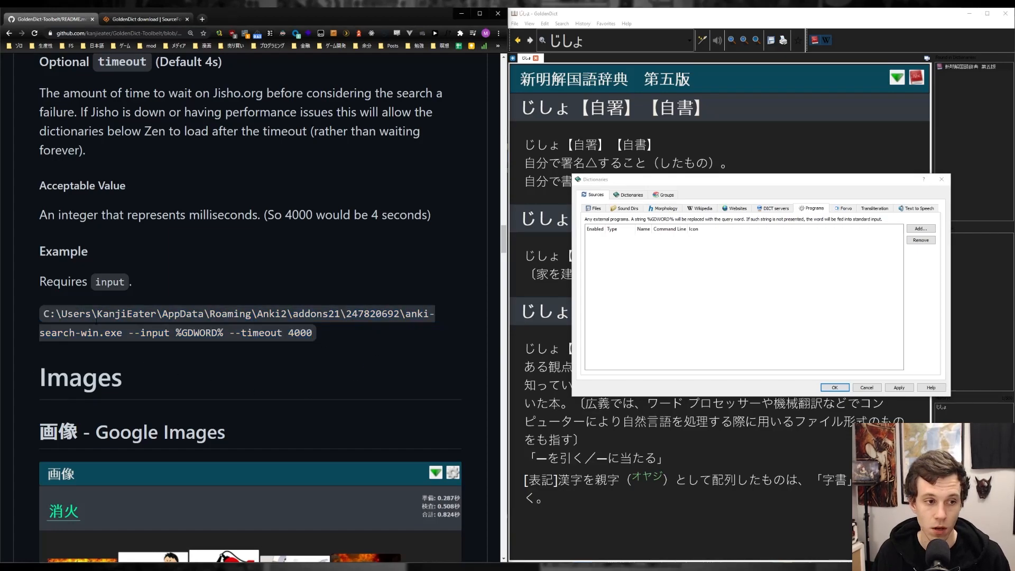
Add a program entry to the Programs sources, enable it, set its type to Html and name it ゼン.
left_click(596, 240)
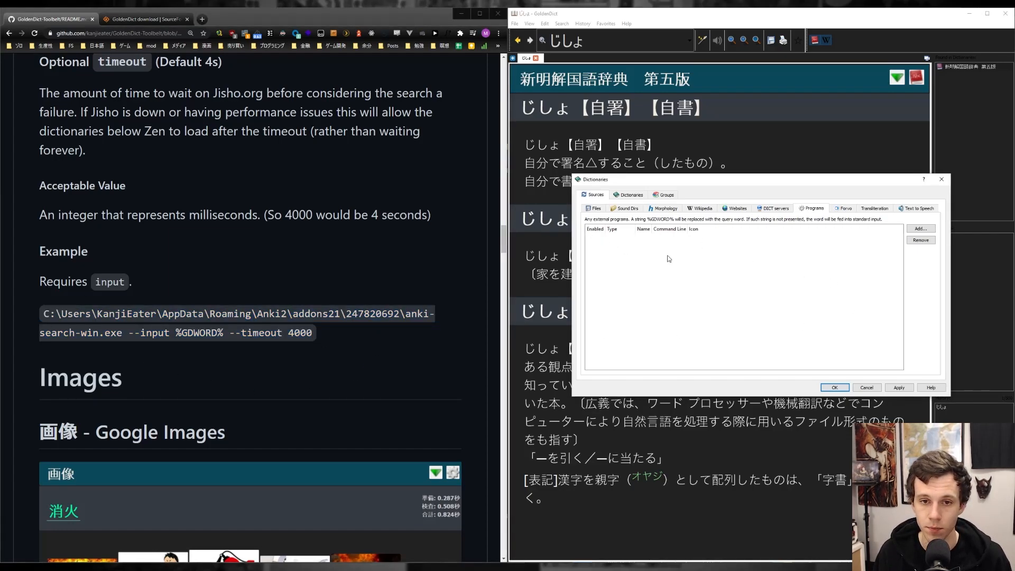
left_click(920, 228)
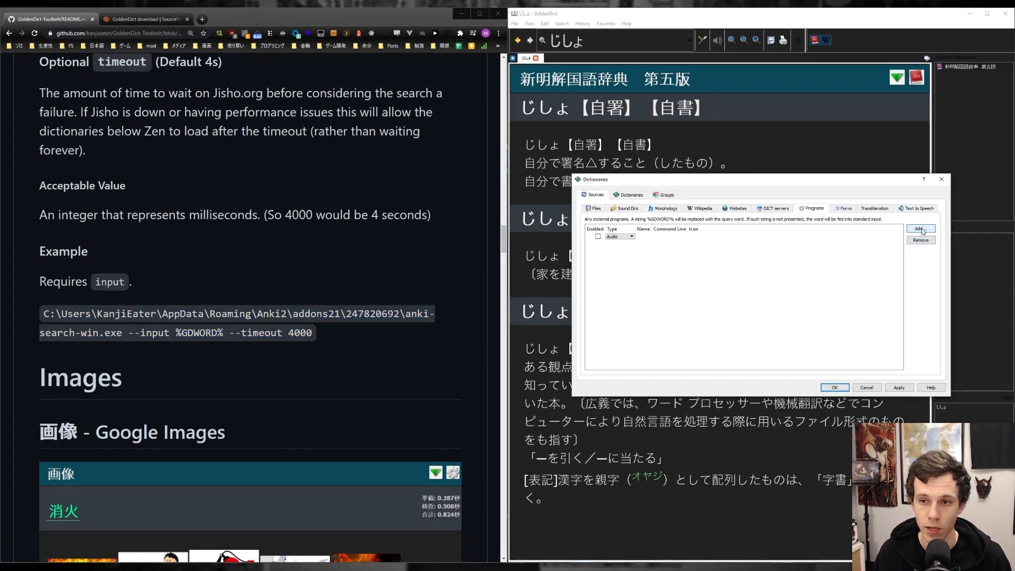
left_click(598, 236)
left_click(620, 237)
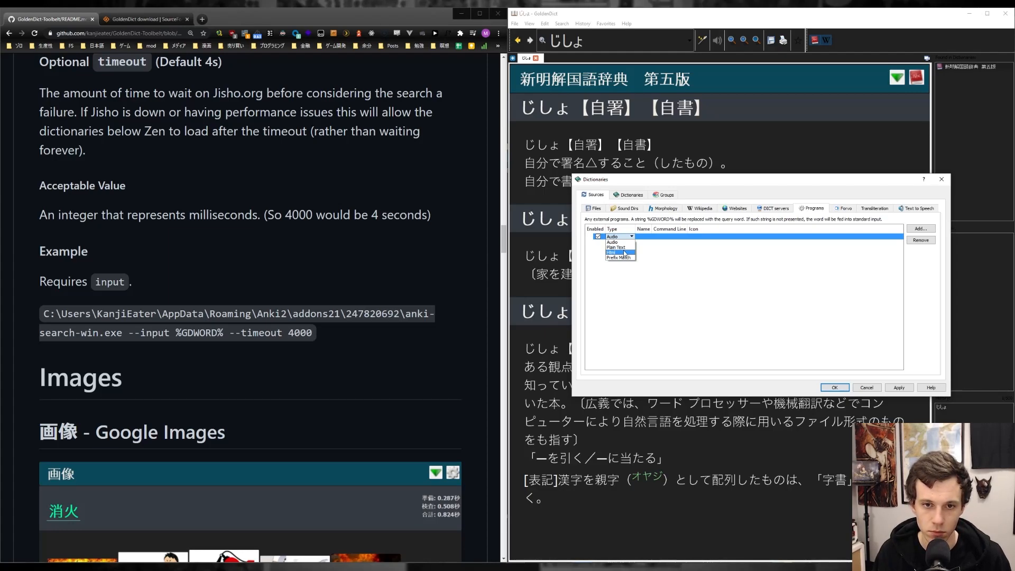
left_click(624, 252)
double_click(649, 236)
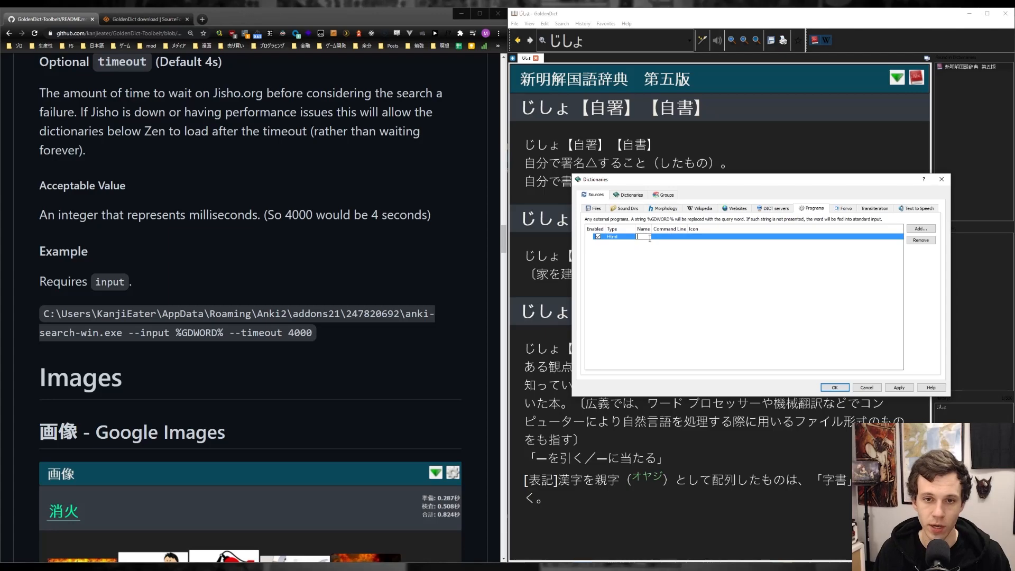
key("alt+shift")
type("en")
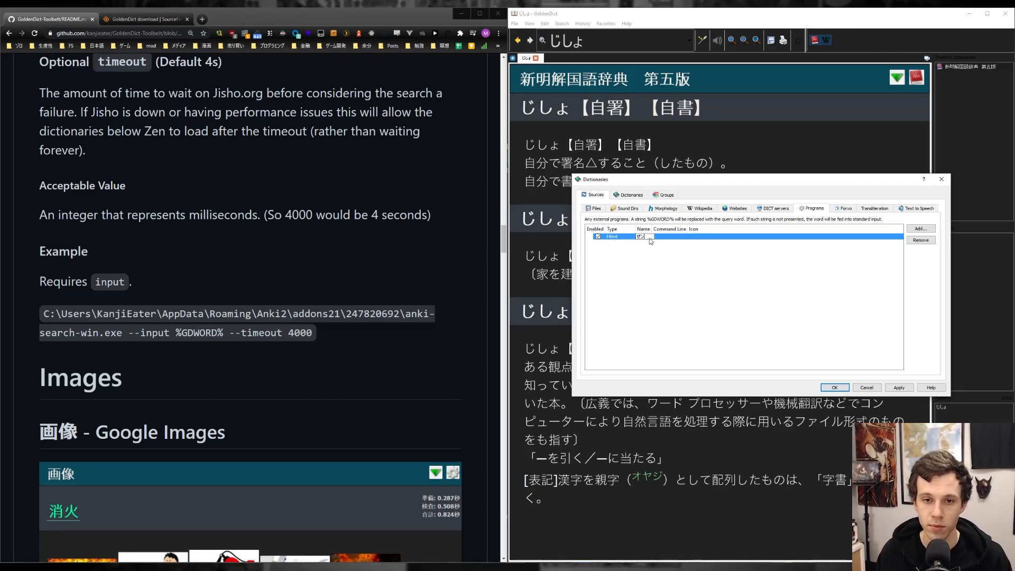
Paste the copied anki-search-win.exe command line with --input %GDWORD% --timeout 4000 into the ゼン program entry.
double_click(666, 236)
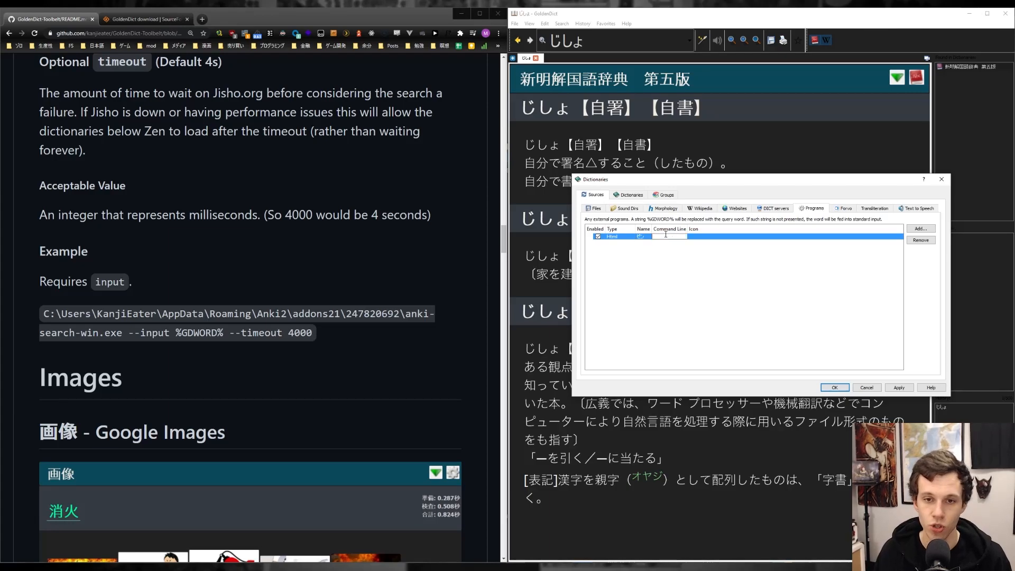
key("ctrl+v")
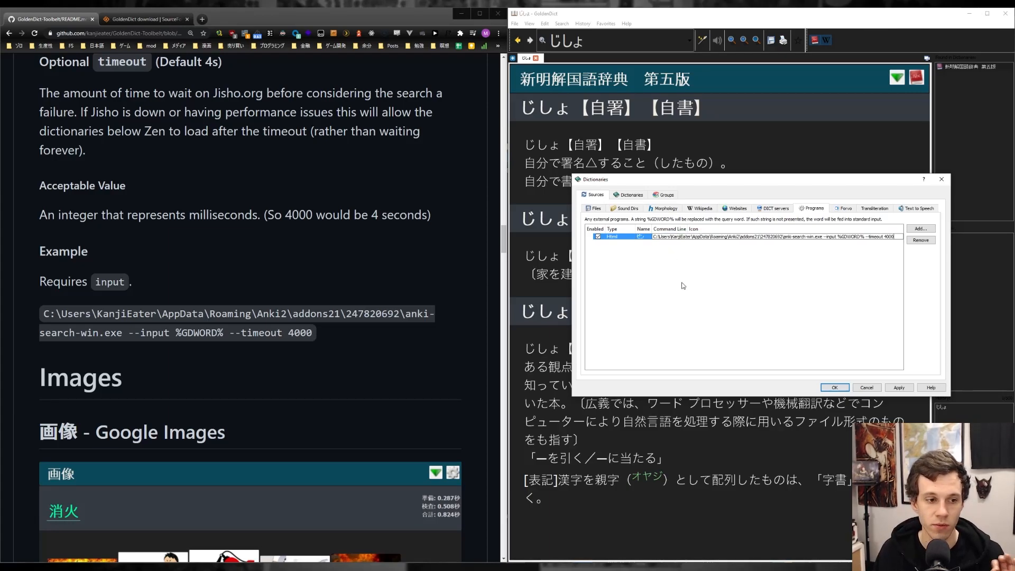
key("Return")
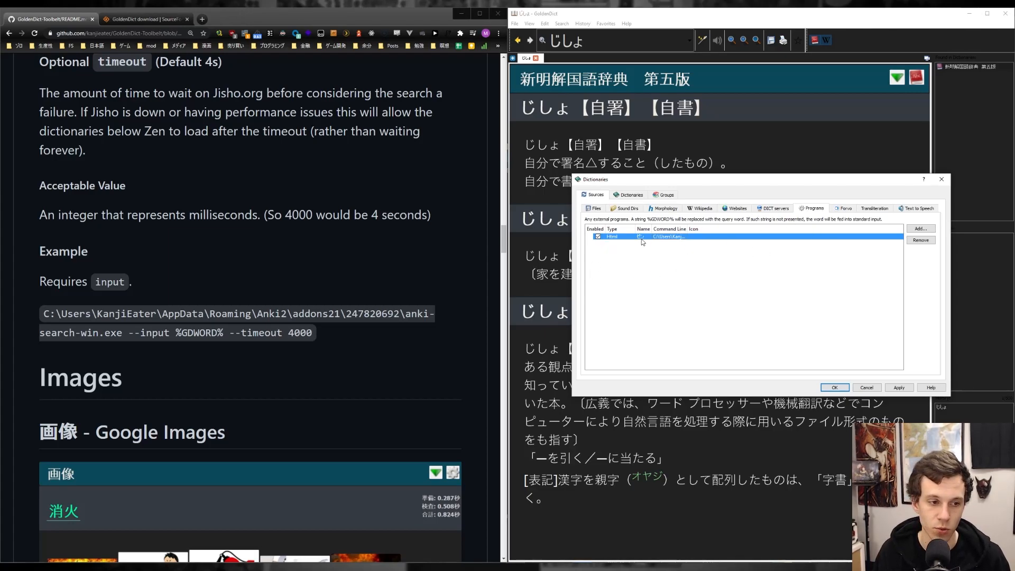
Add a second program entry and widen the Command Line column to show most of the first entry's command.
left_click(921, 228)
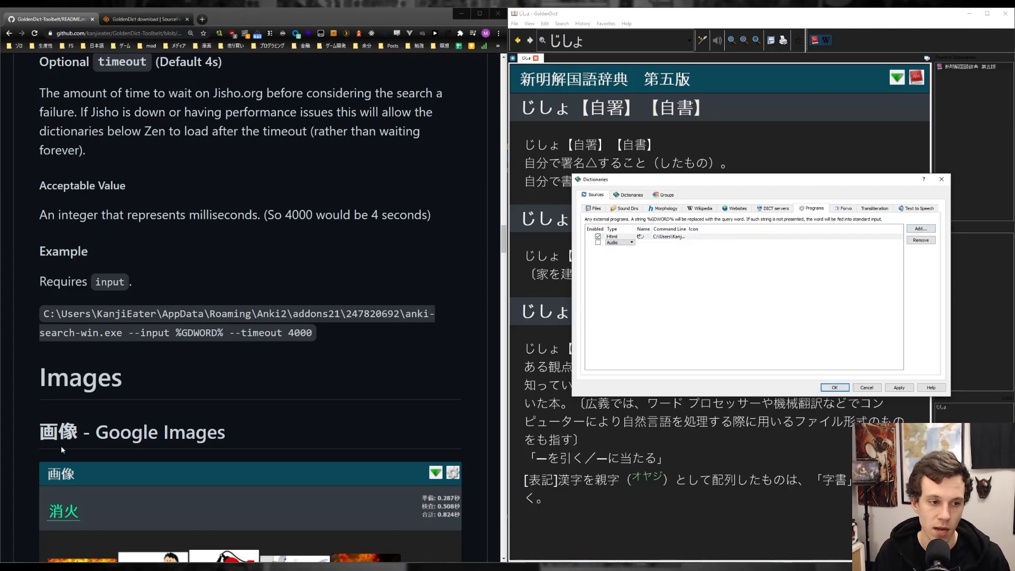
left_click(693, 238)
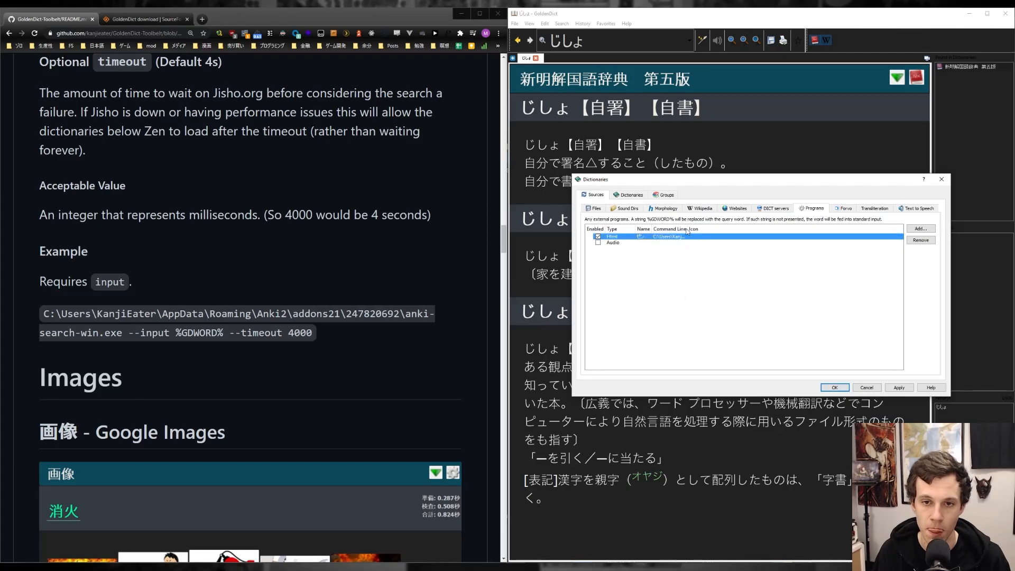
left_click_drag(687, 228, 889, 227)
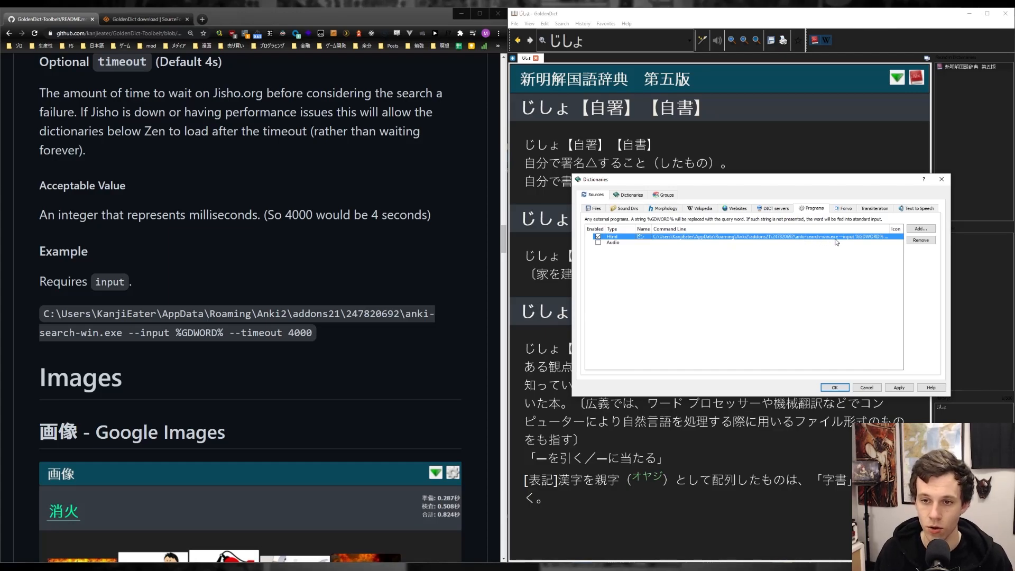
Examine the parts of the first entry's command line: the user folder, the add-on folder path, and the --input %GDWORD% argument.
double_click(782, 238)
left_click_drag(656, 237, 784, 237)
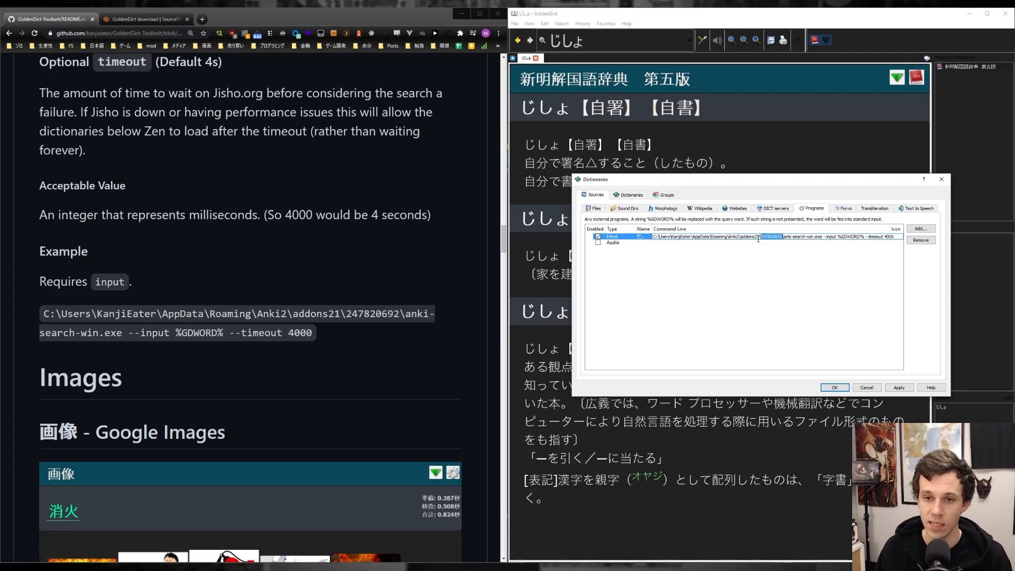
left_click(785, 236)
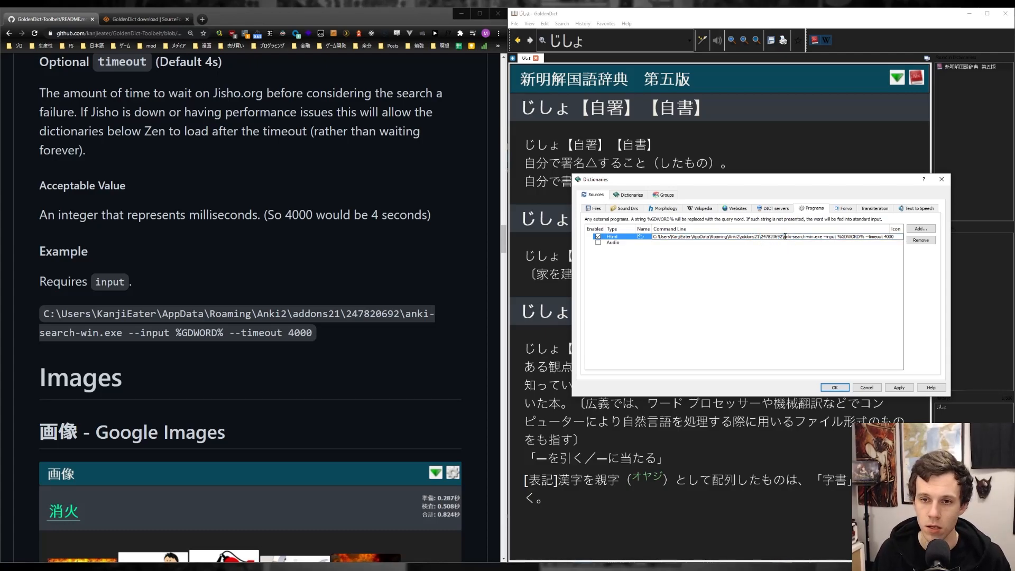
left_click(686, 243)
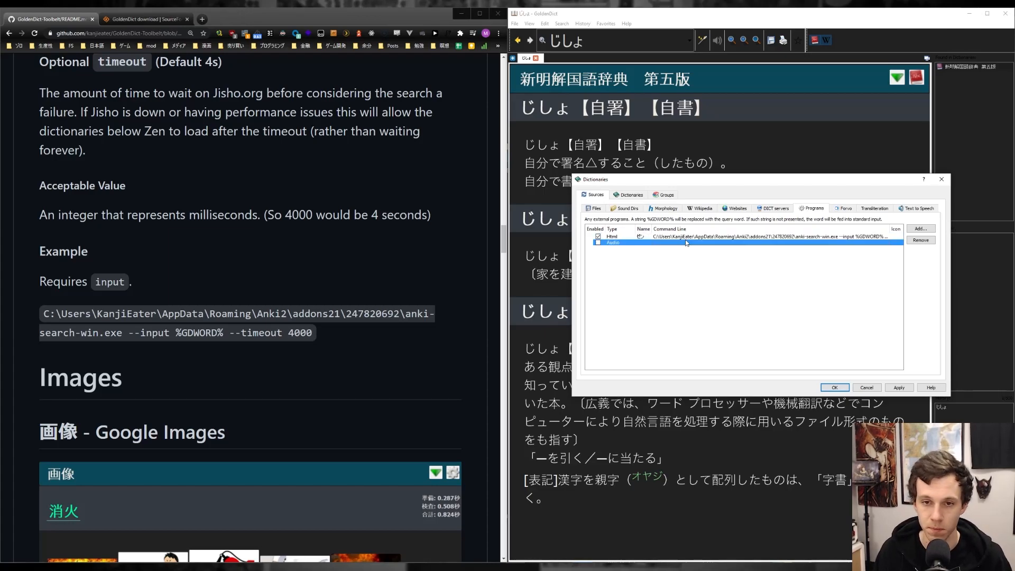
left_click(684, 236)
left_click(684, 236)
left_click_drag(690, 237, 671, 238)
left_click(672, 239)
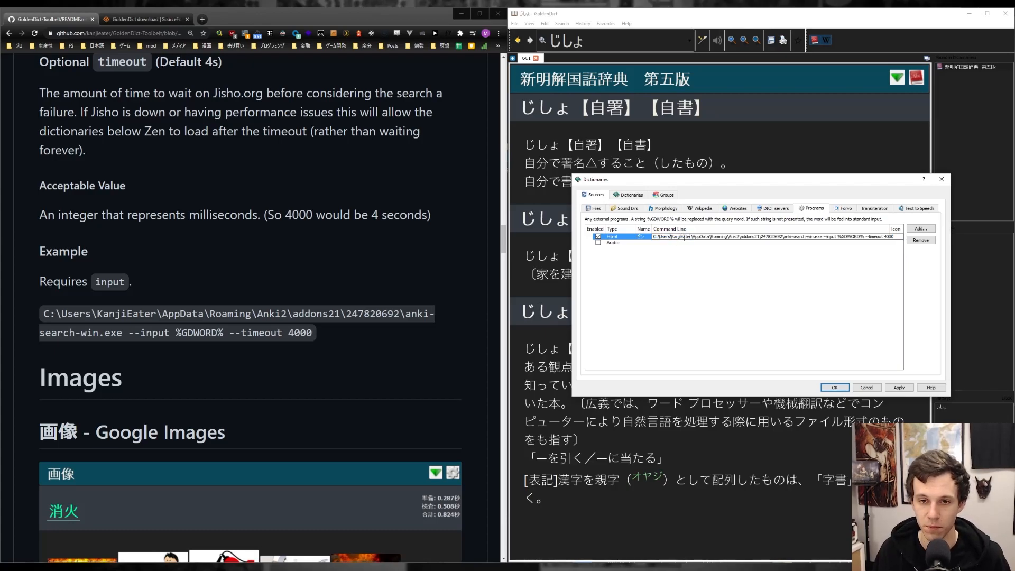
key("ctrl+a")
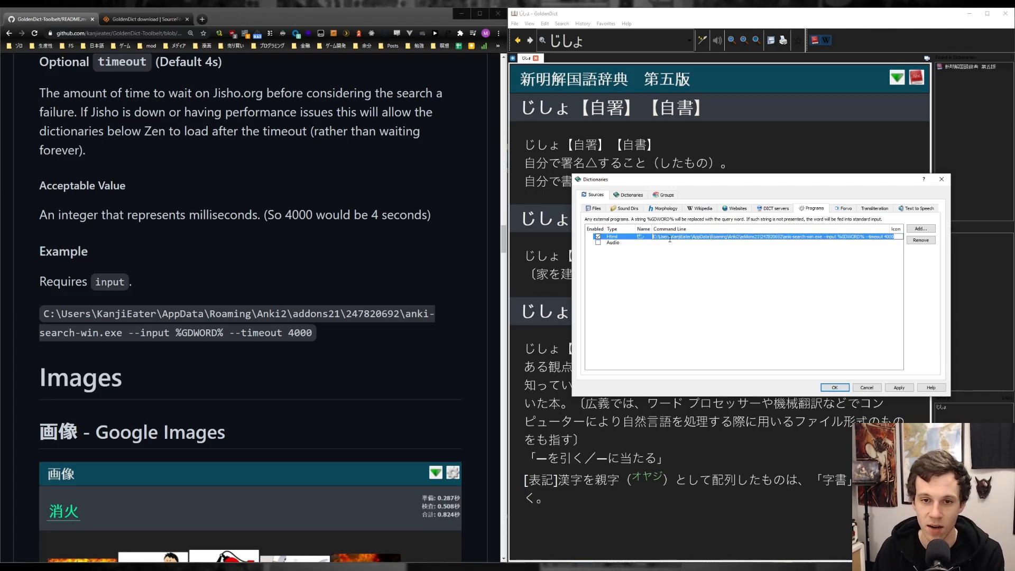
left_click(829, 240)
left_click(829, 242)
left_click(828, 238)
double_click(832, 237)
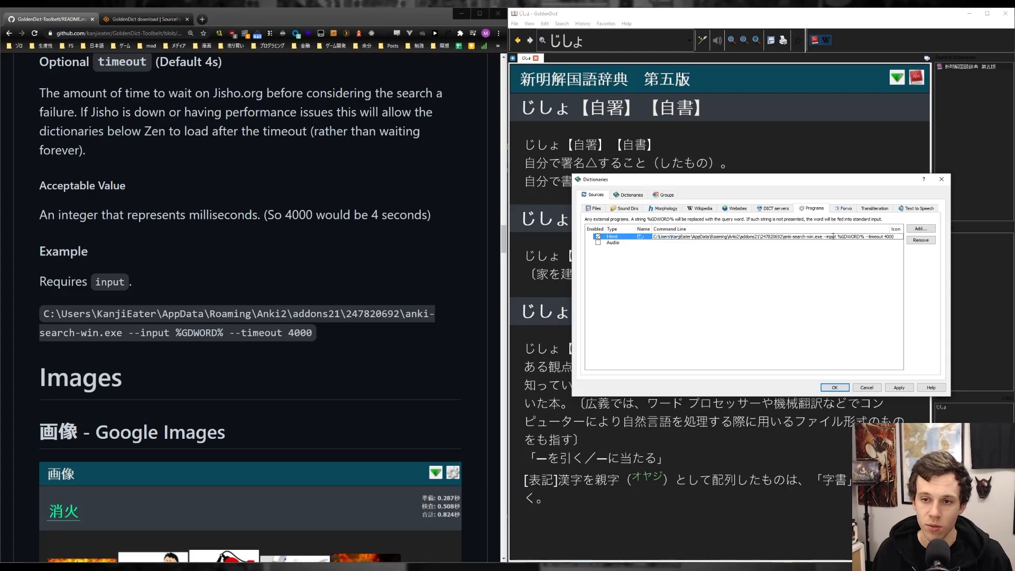
left_click_drag(823, 237, 864, 236)
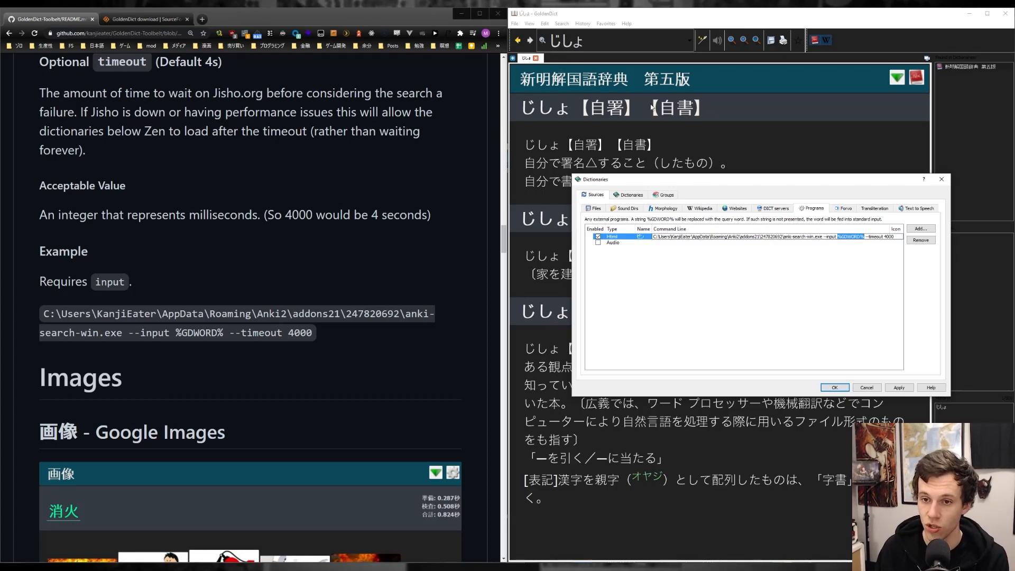
Remove the --timeout 4000 argument from the first program entry's command line.
left_click(865, 239)
left_click_drag(867, 238, 891, 238)
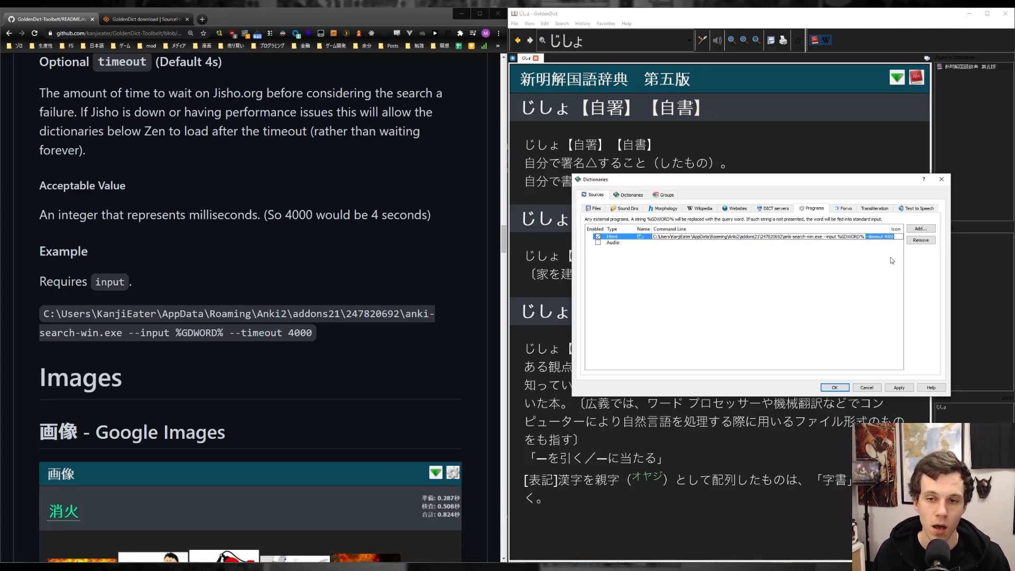
key("BackSpace")
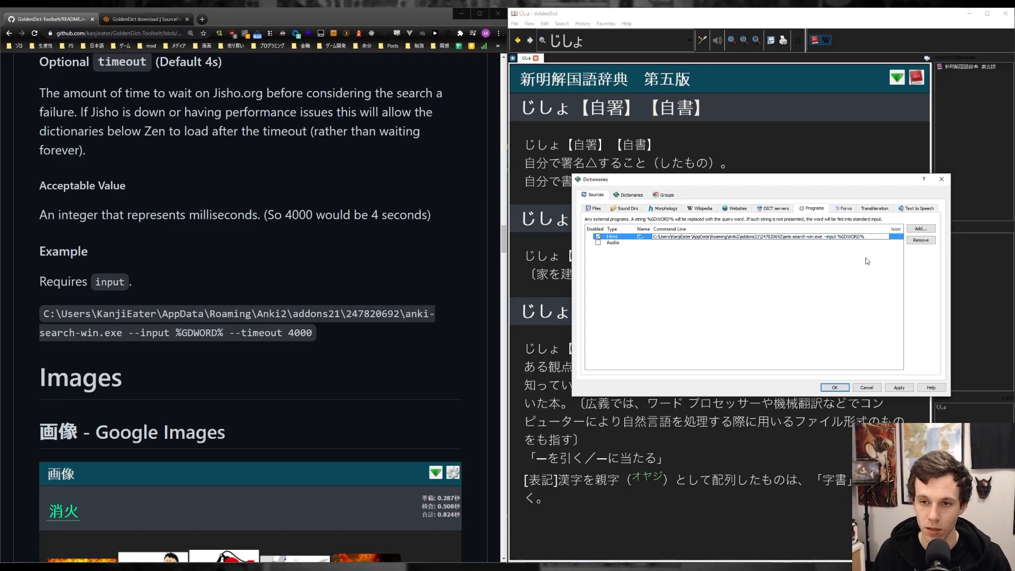
key("Return")
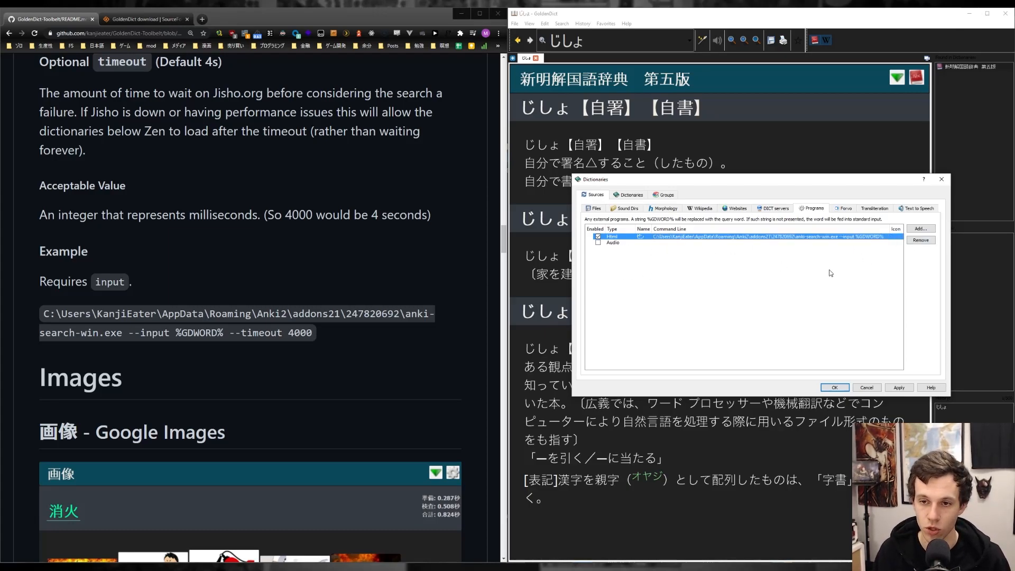
Enable the second program entry with type Html and add an enabled third entry below it.
left_click(598, 243)
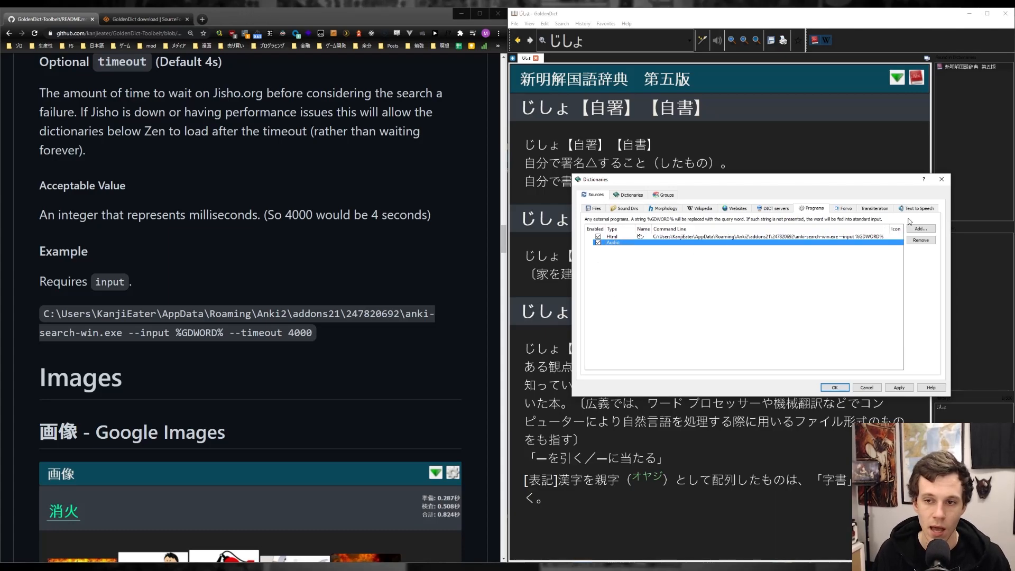
left_click(920, 228)
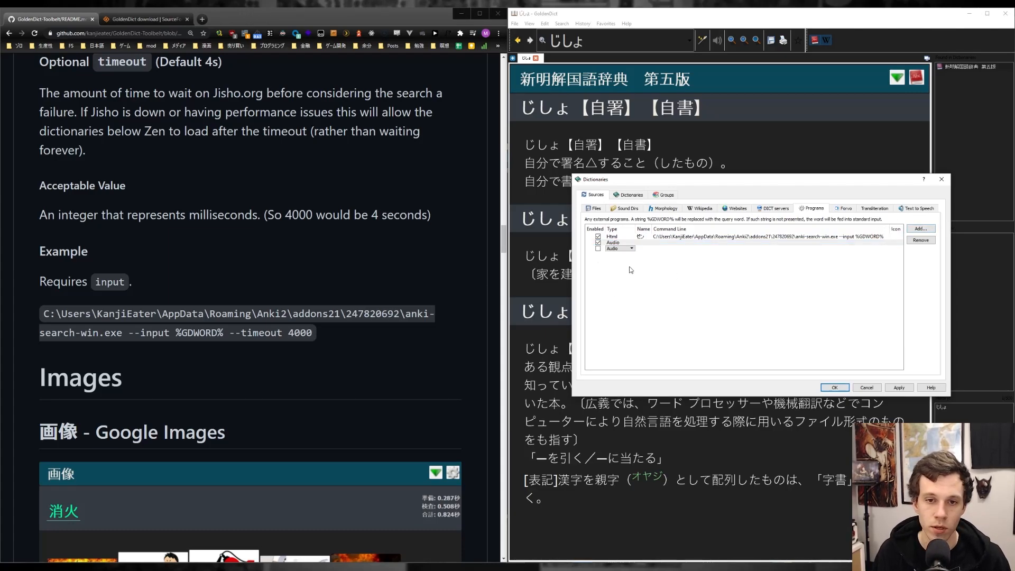
double_click(619, 243)
left_click(617, 243)
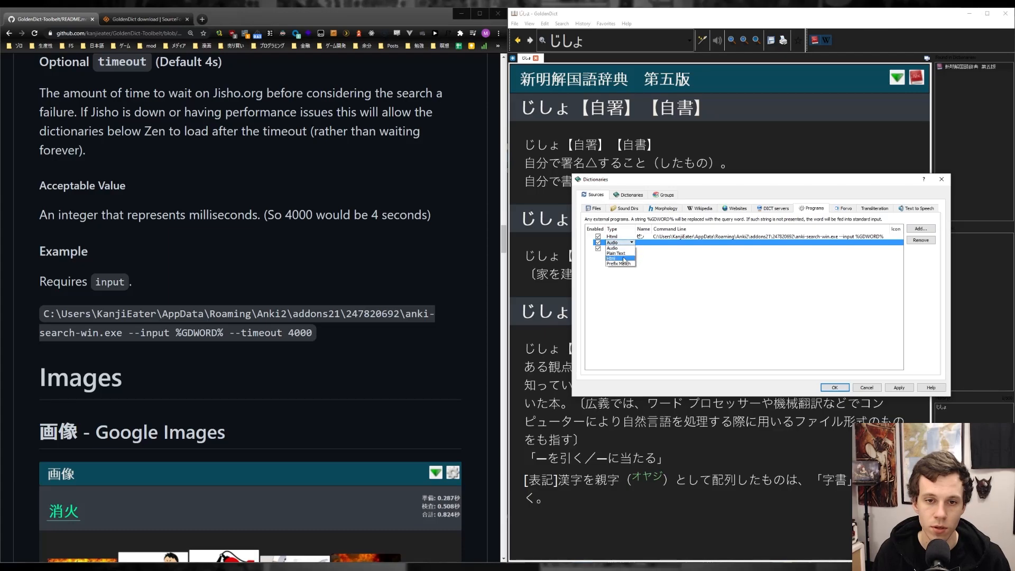
left_click(619, 249)
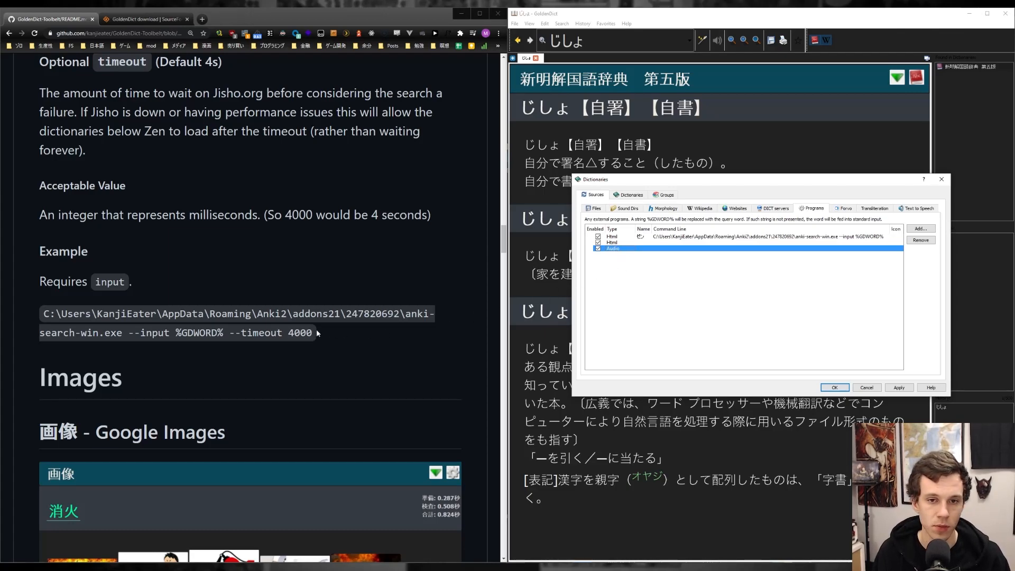
Copy the Google Images example command line, goldenimage-win.exe with --input %GDWORD% --lang ja --images 20, including its full path, from the README.
scroll(316, 328, "down", 5)
scroll(316, 329, "down", 14)
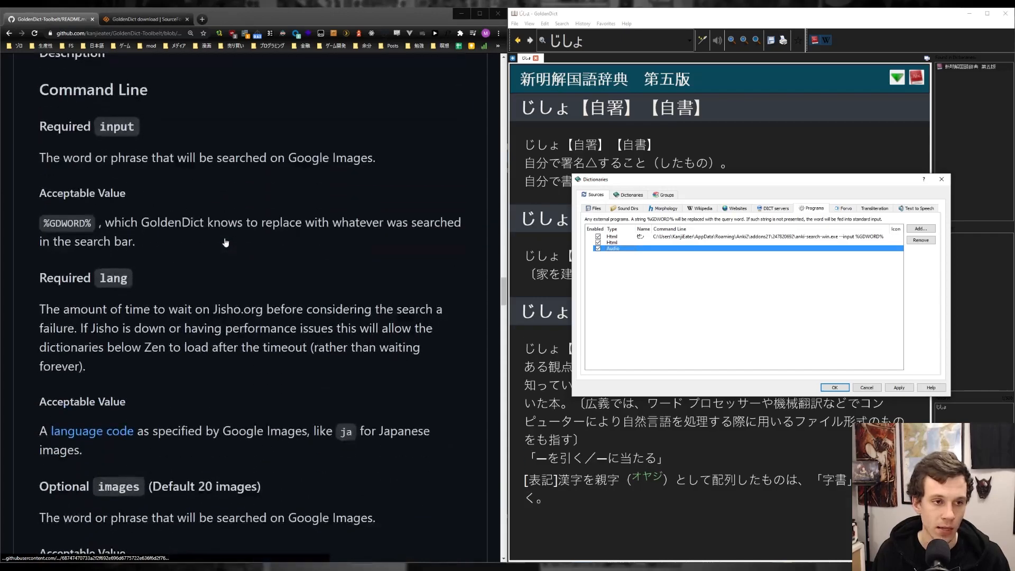
scroll(226, 243, "down", 4)
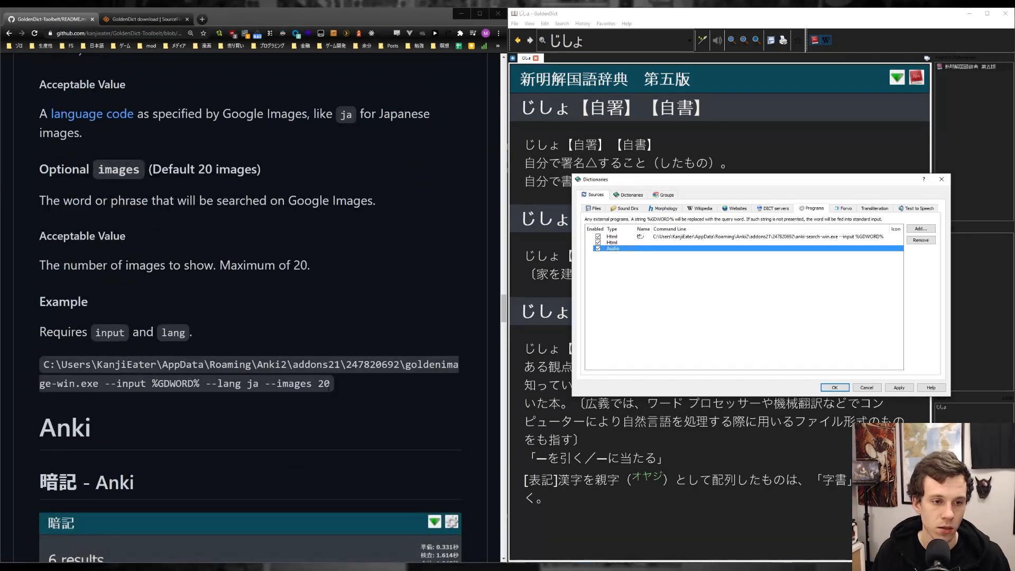
left_click_drag(330, 382, 42, 370)
key("ctrl+c")
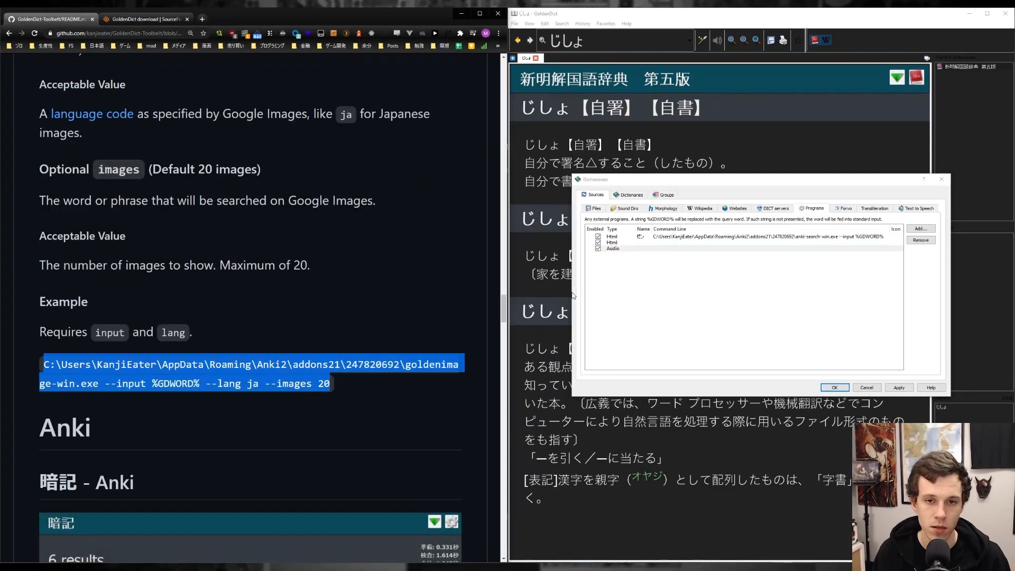
Set the third program entry's type to Html.
left_click(646, 249)
double_click(613, 249)
left_click(631, 249)
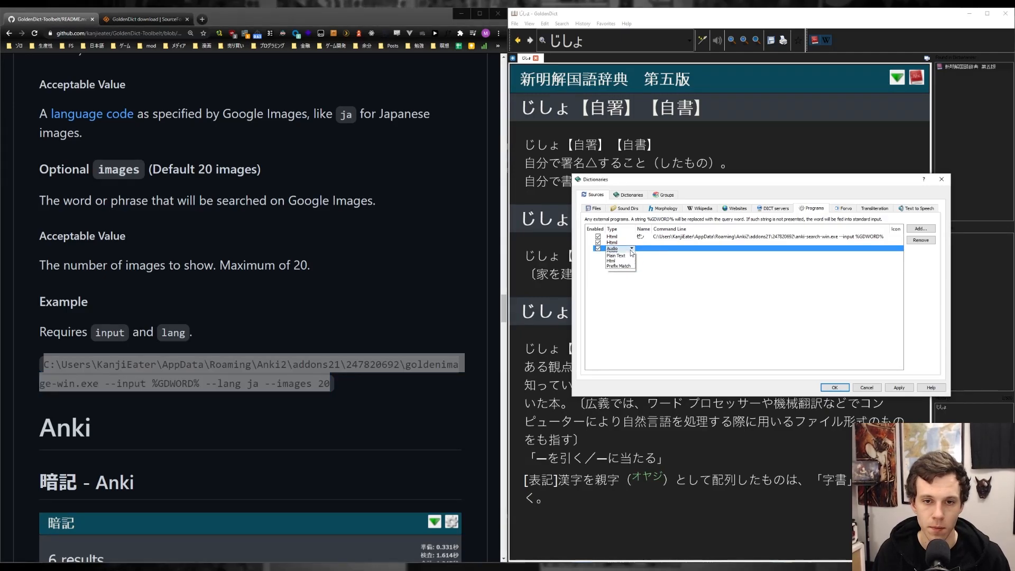
left_click(620, 265)
Name the second program entry 画像 and paste the copied goldenimage-win.exe command line into it.
double_click(651, 242)
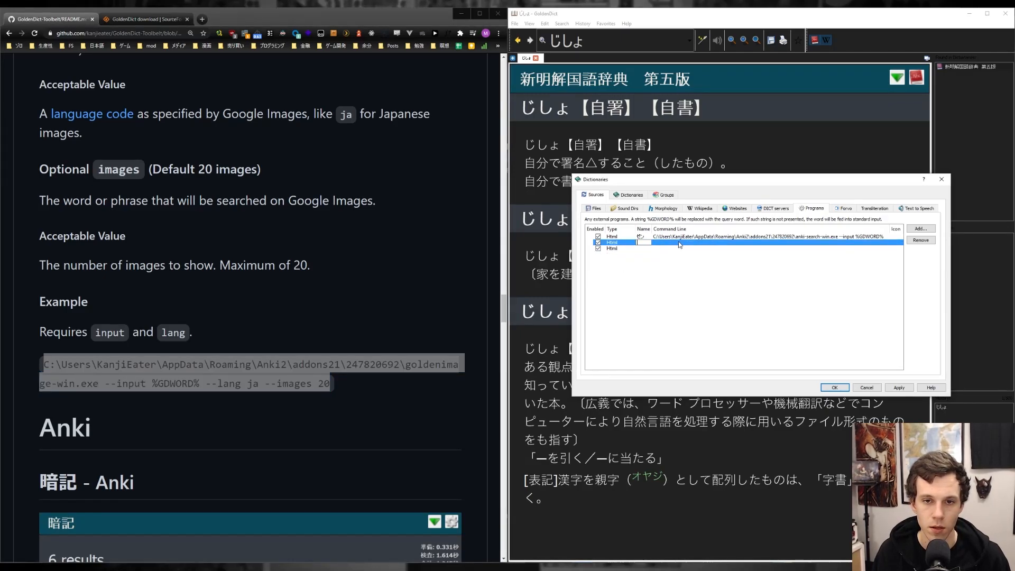
type("画像")
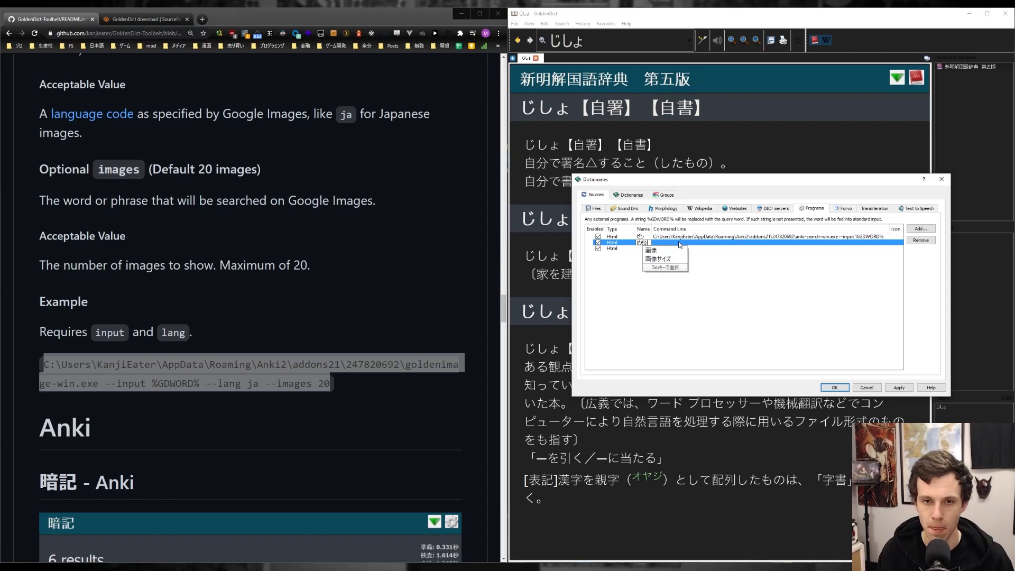
key("Return")
key("Down")
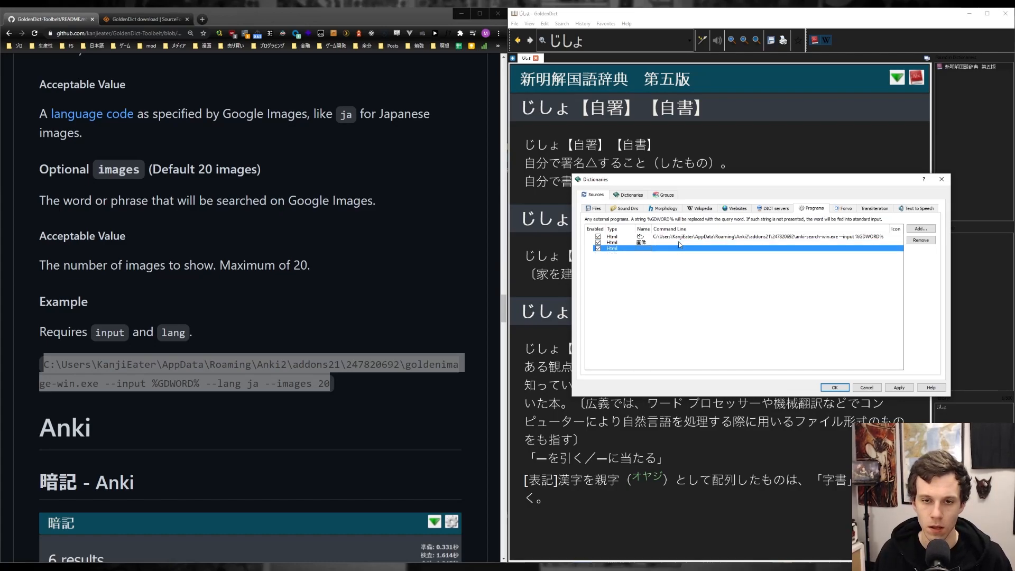
double_click(680, 244)
key("ctrl+v")
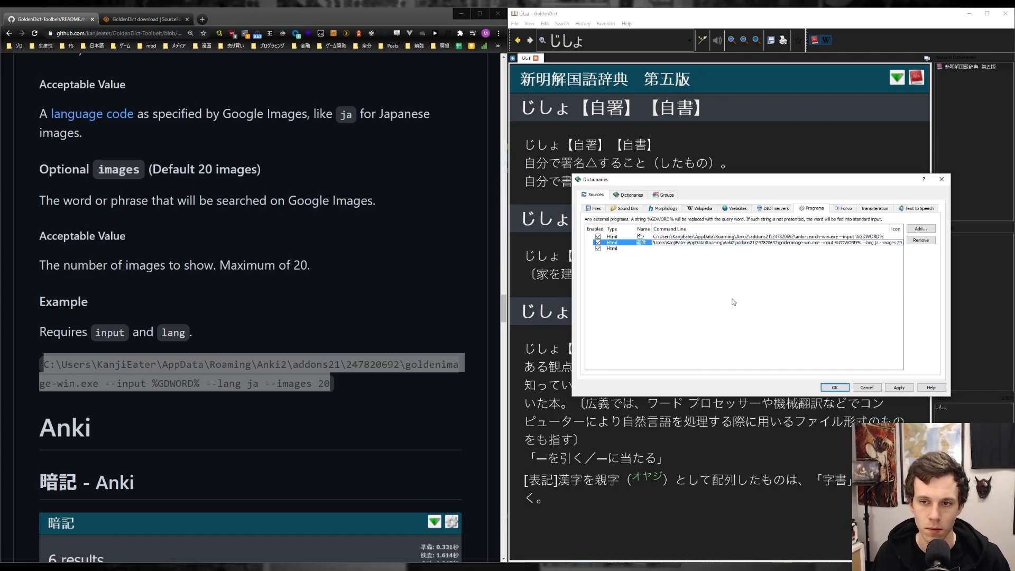
key("Return")
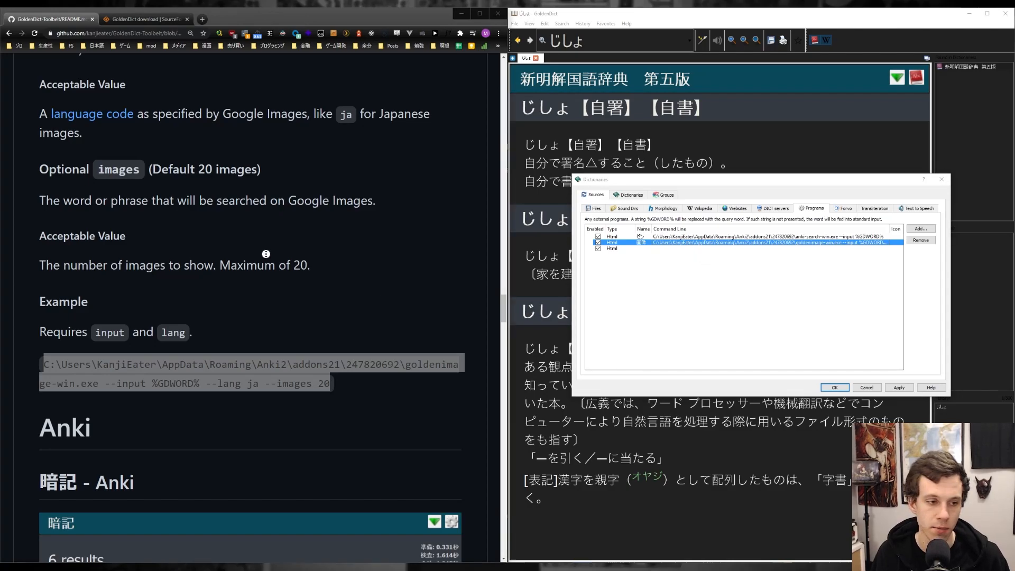
Copy the golden-assets example command line, goldenassets-win.exe with --input %GDWORD%, including its full path, from the README.
scroll(265, 392, "down", 15)
middle_click(266, 392)
scroll(264, 388, "down", 16)
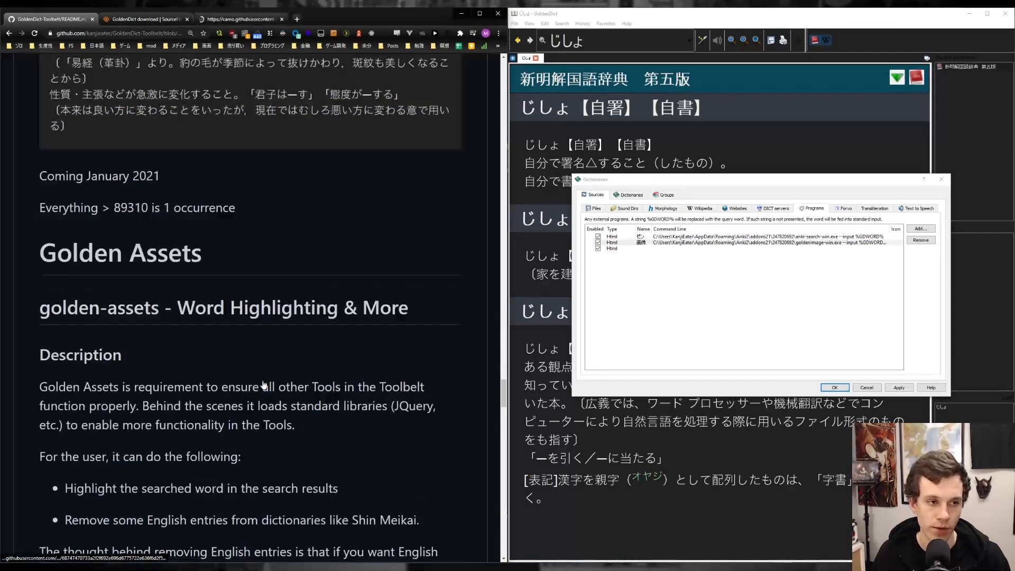
scroll(265, 375, "up", 5)
scroll(263, 378, "down", 6)
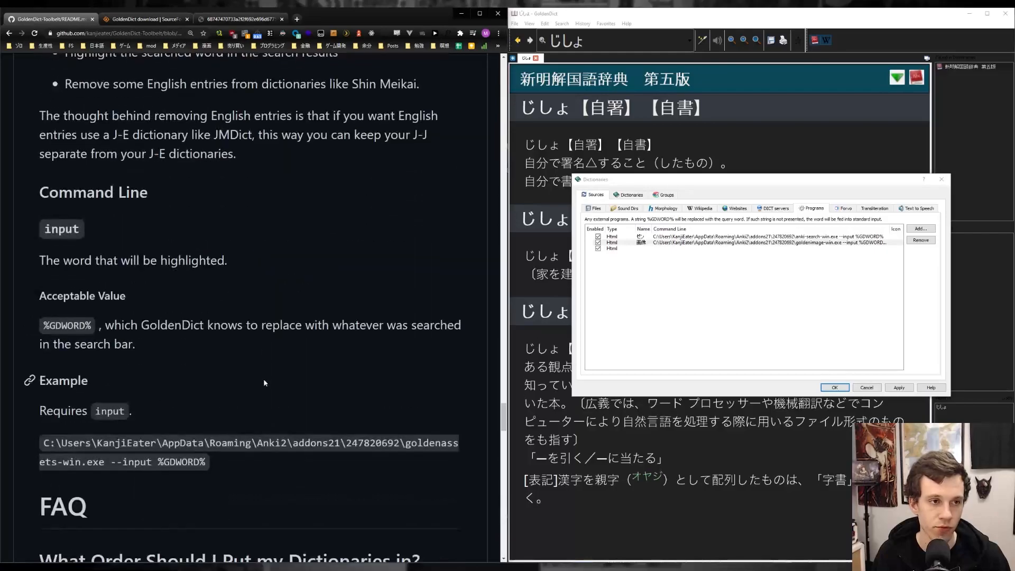
triple_click(171, 438)
key("ctrl+c")
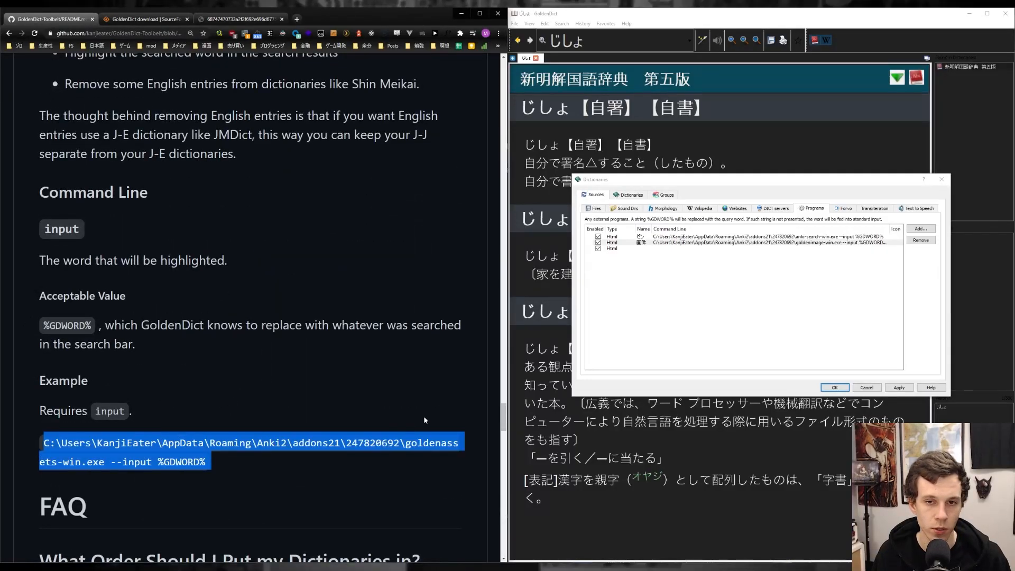
Name the third program entry golden-assets and paste the copied goldenassets-win.exe command line into it.
double_click(643, 248)
type("gol")
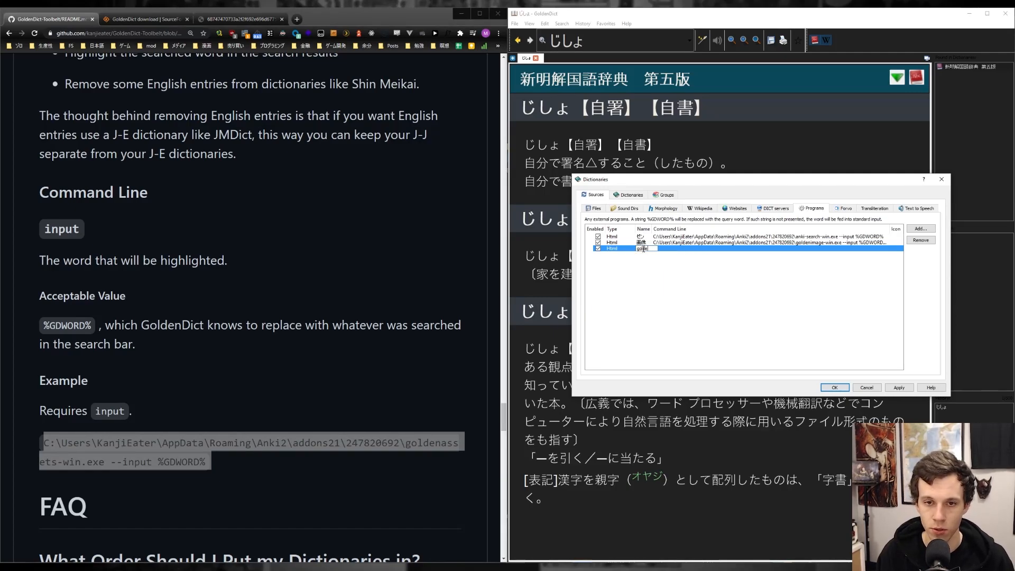
type("den-assets")
key("Return")
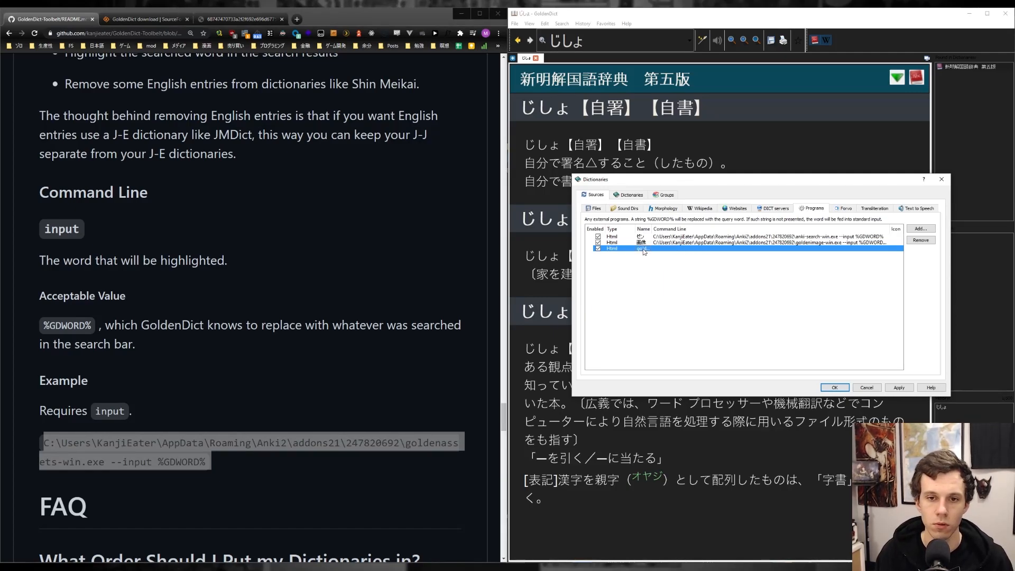
double_click(667, 248)
key("ctrl+v")
key("Return")
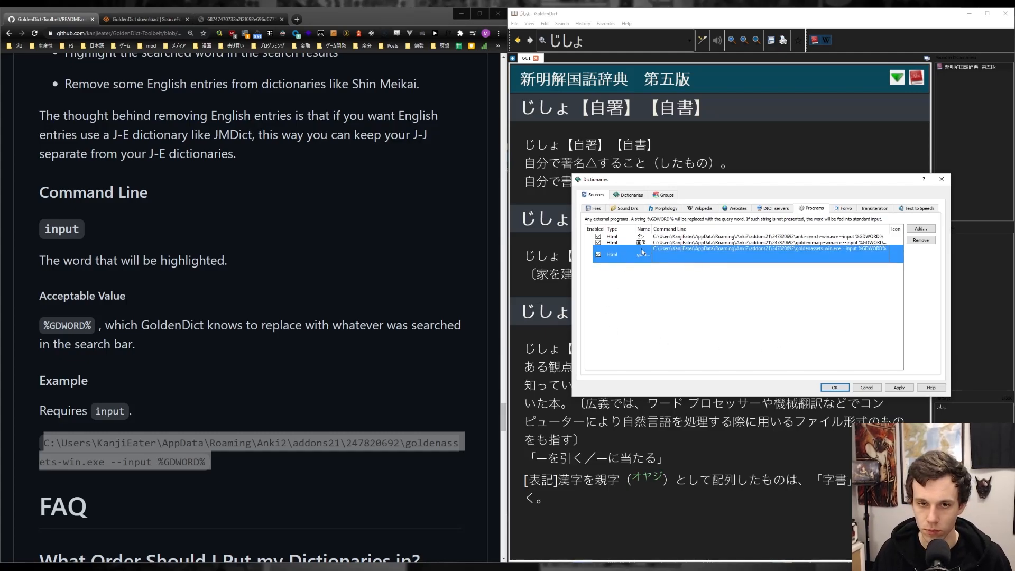
Check the --input, --lang and --images arguments in the 画像 entry's command line.
double_click(802, 243)
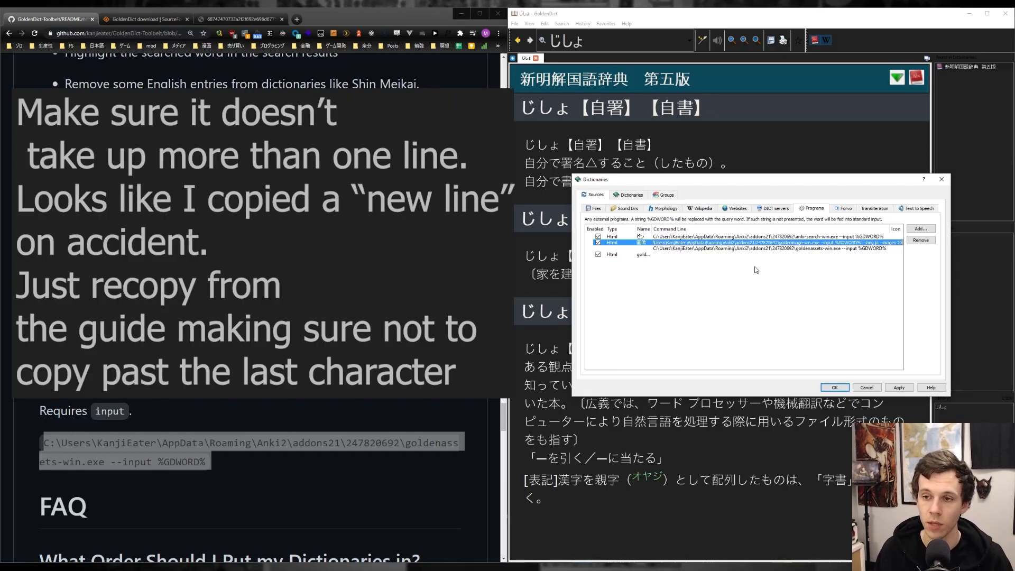
double_click(849, 243)
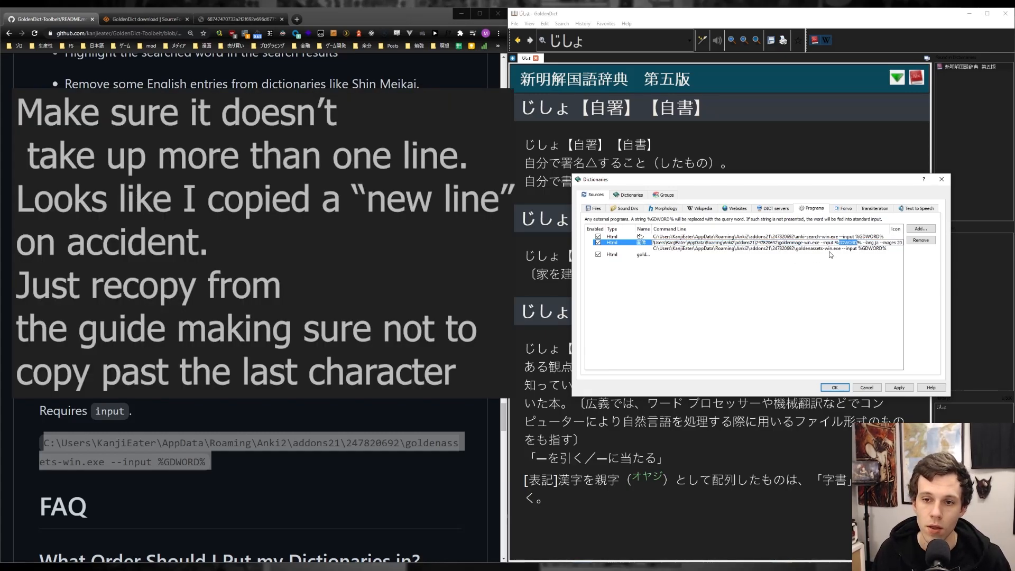
double_click(878, 243)
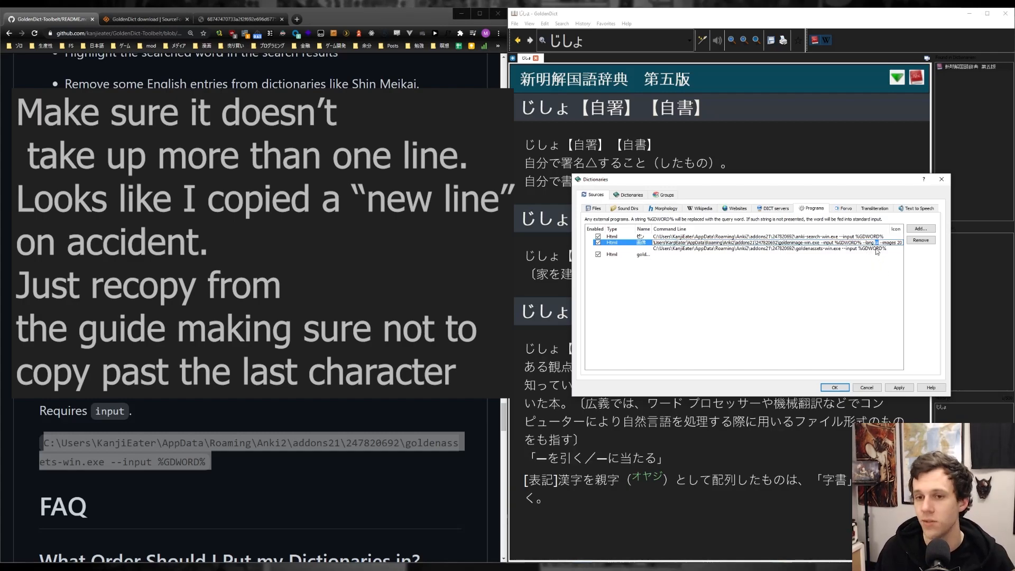
double_click(899, 243)
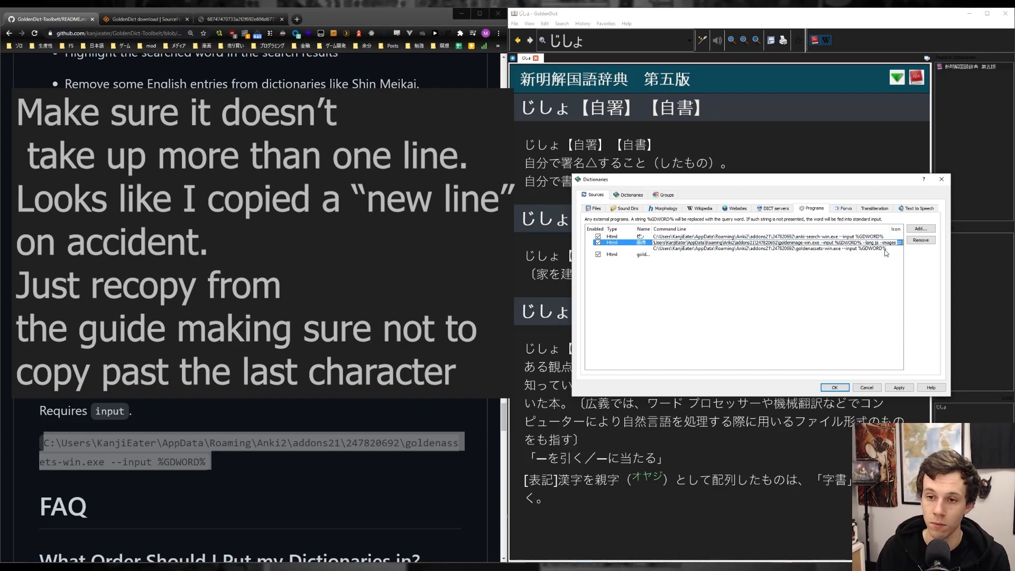
left_click_drag(880, 243, 903, 243)
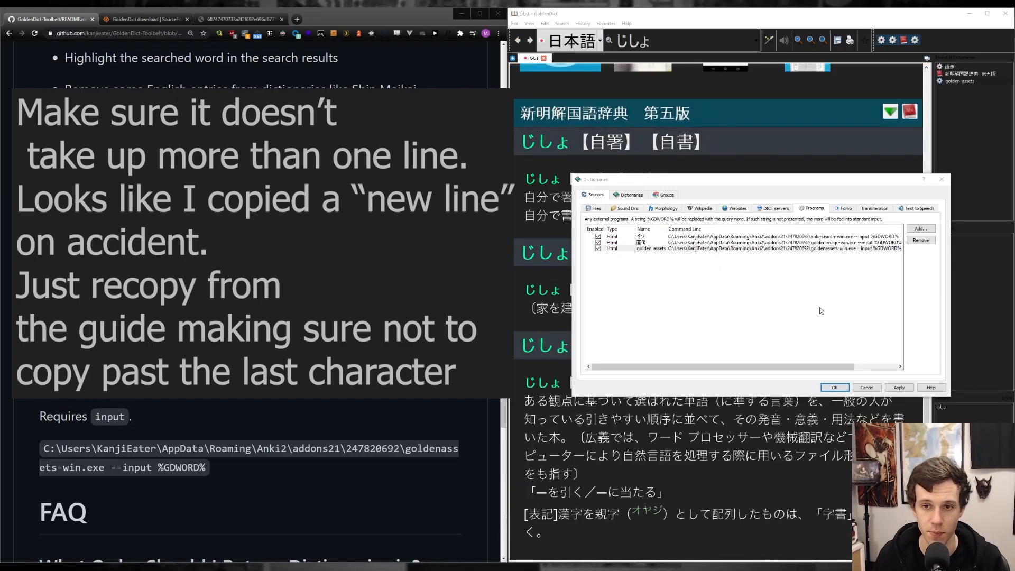
Apply the program entries and add a dictionary group named 日本語.
left_click(899, 387)
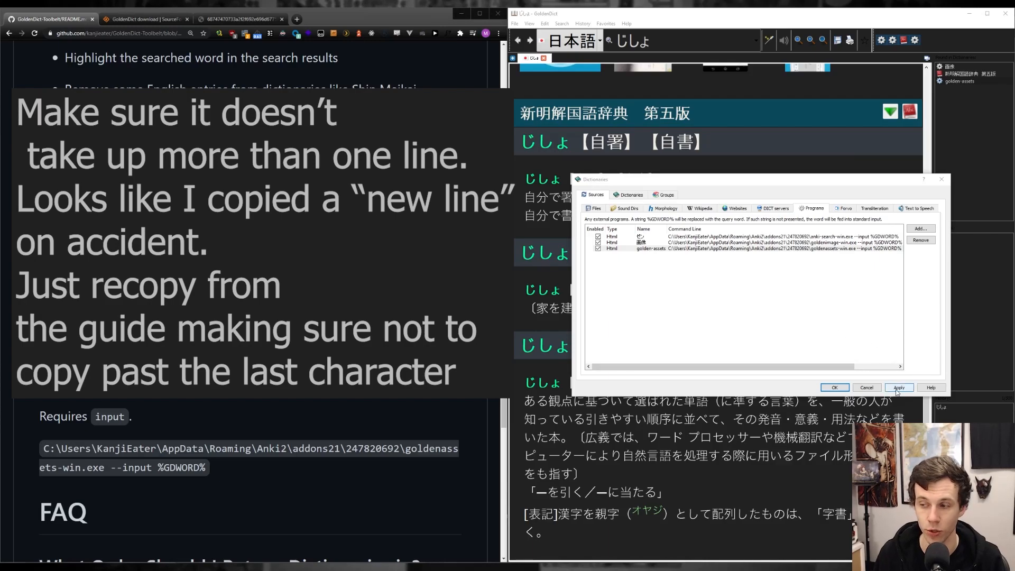
left_click(664, 194)
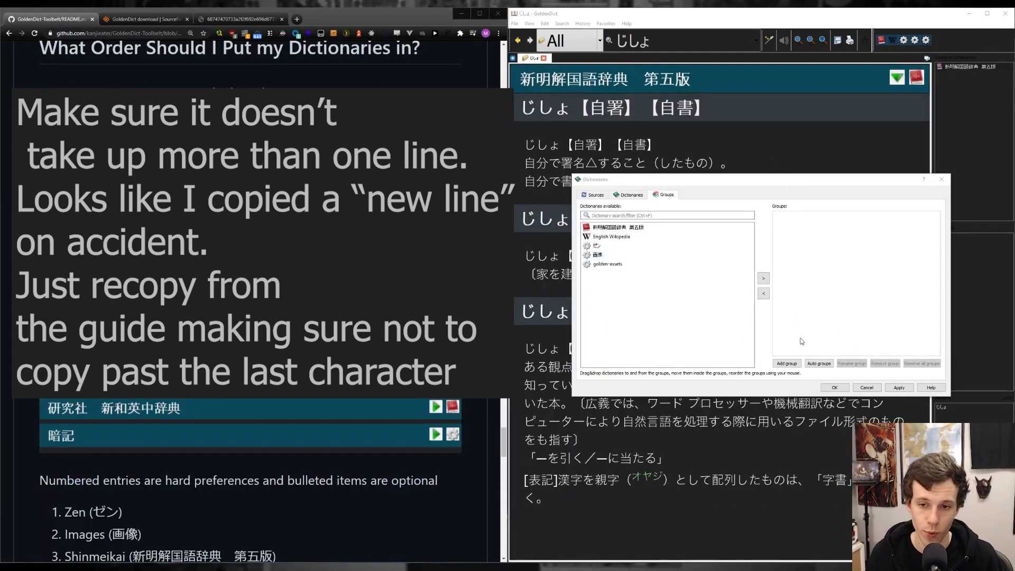
left_click(796, 364)
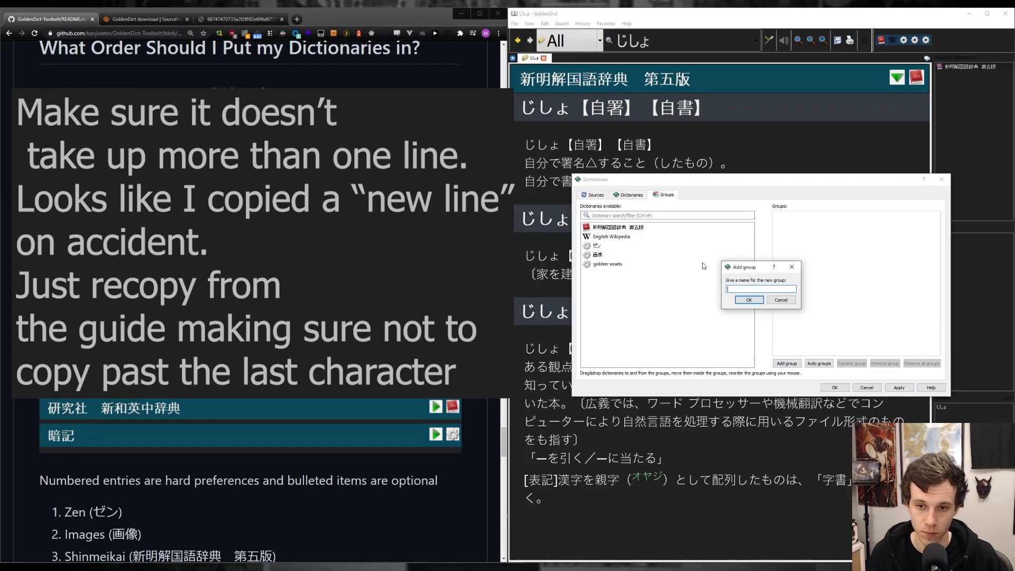
type("日本語")
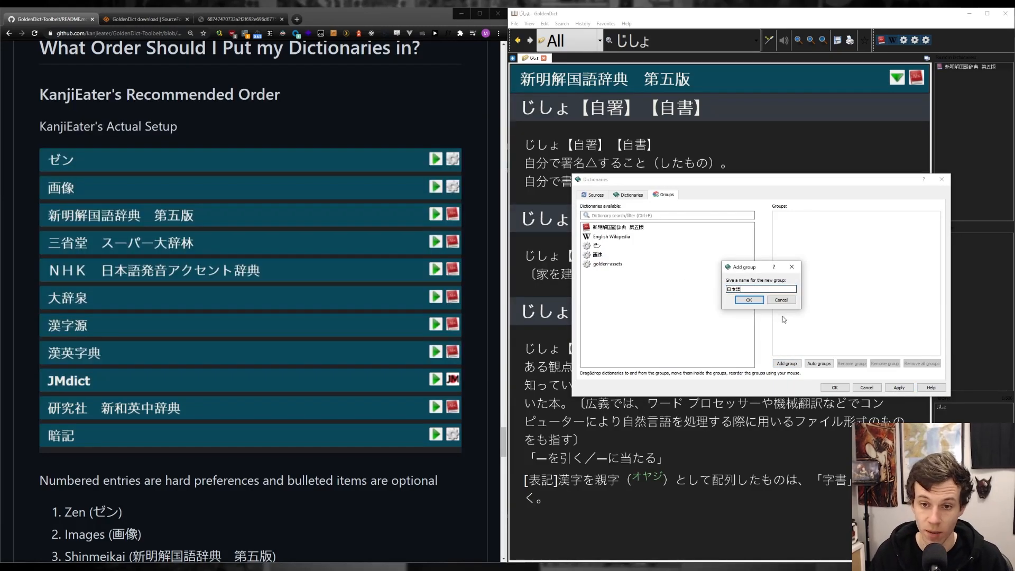
left_click(749, 300)
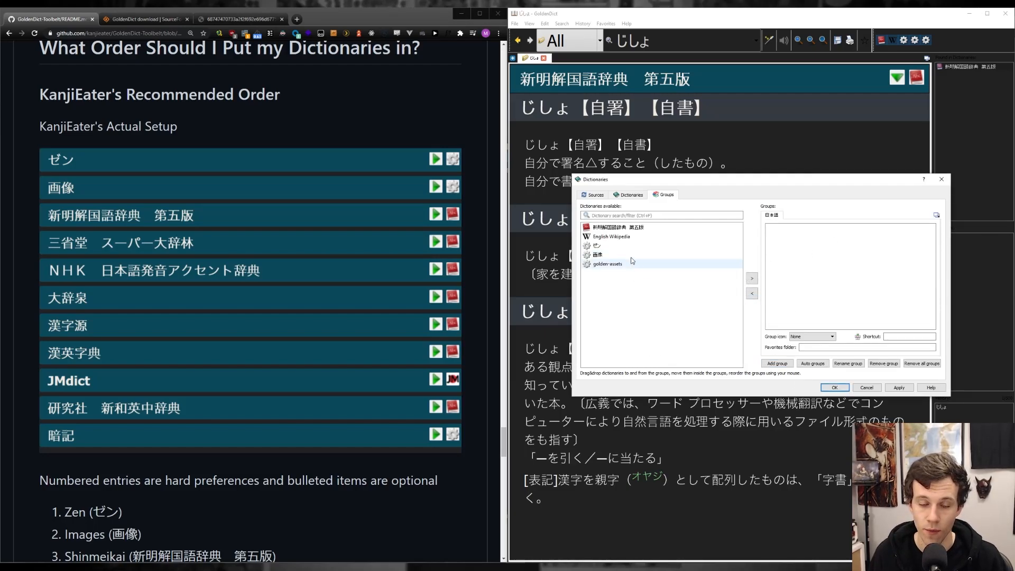
Add ゼン, 画像 and golden-assets, in that order, to the 日本語 group.
left_click(642, 245)
left_click(752, 278)
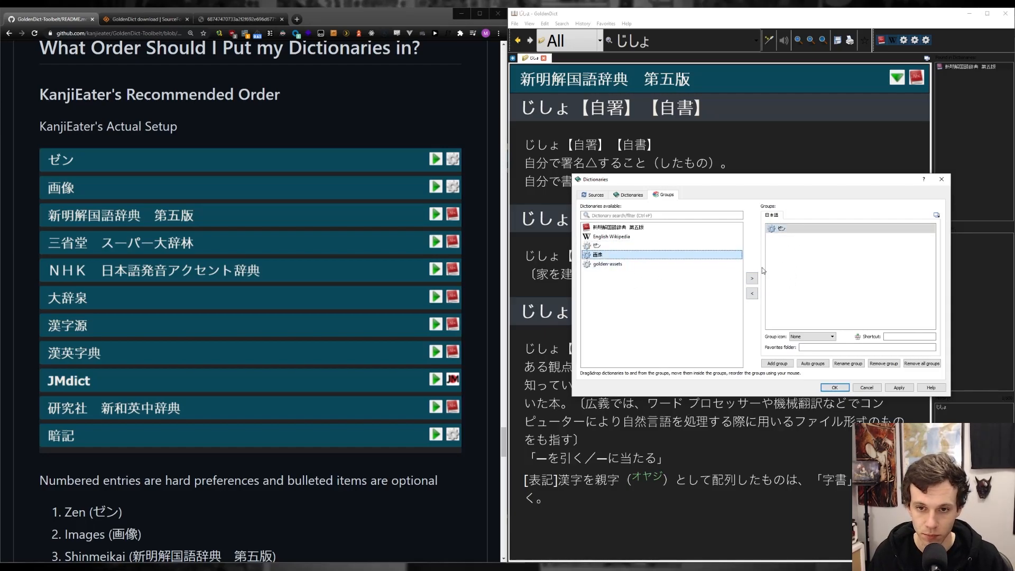
left_click(752, 278)
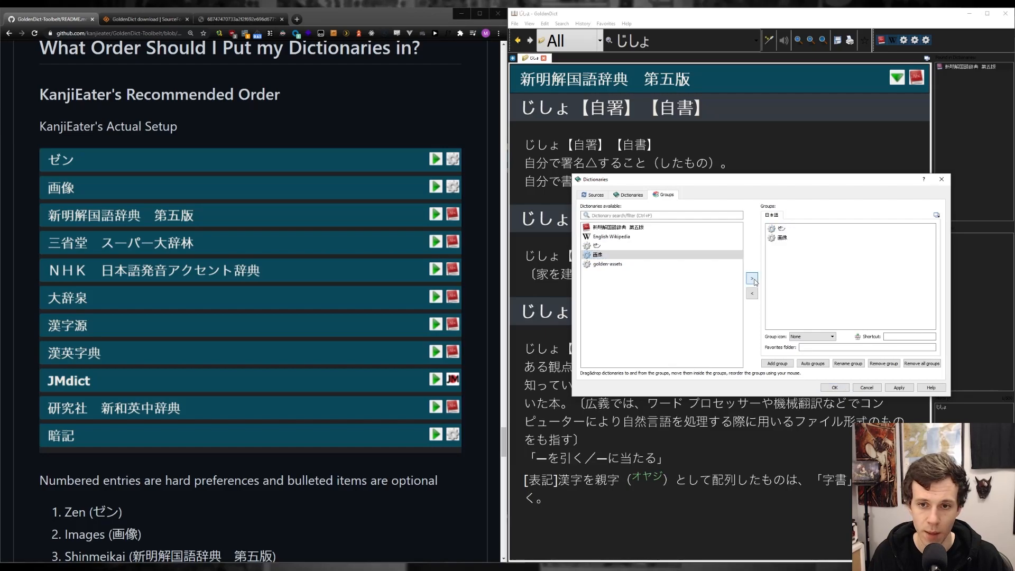
left_click(803, 242)
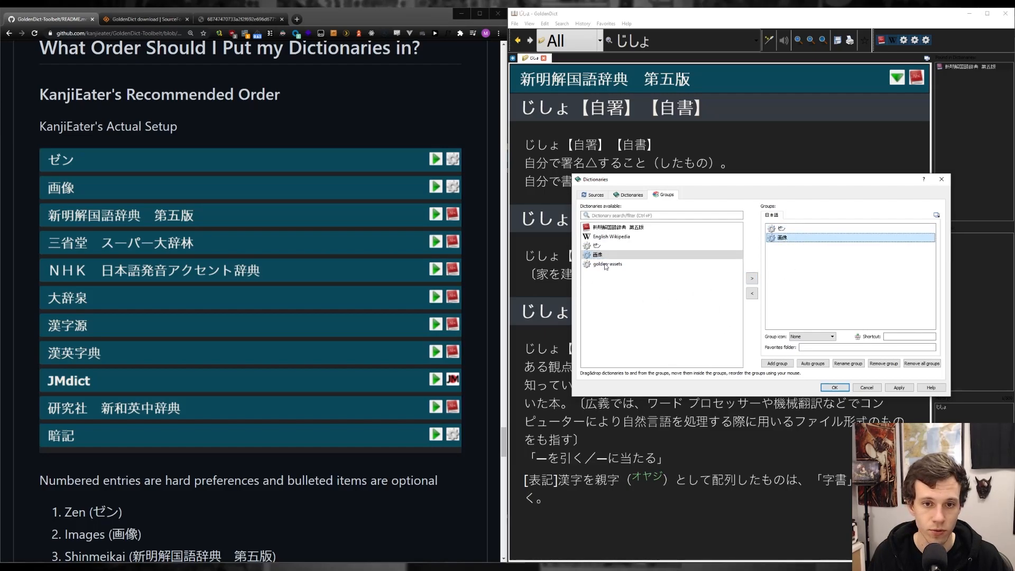
left_click(626, 264)
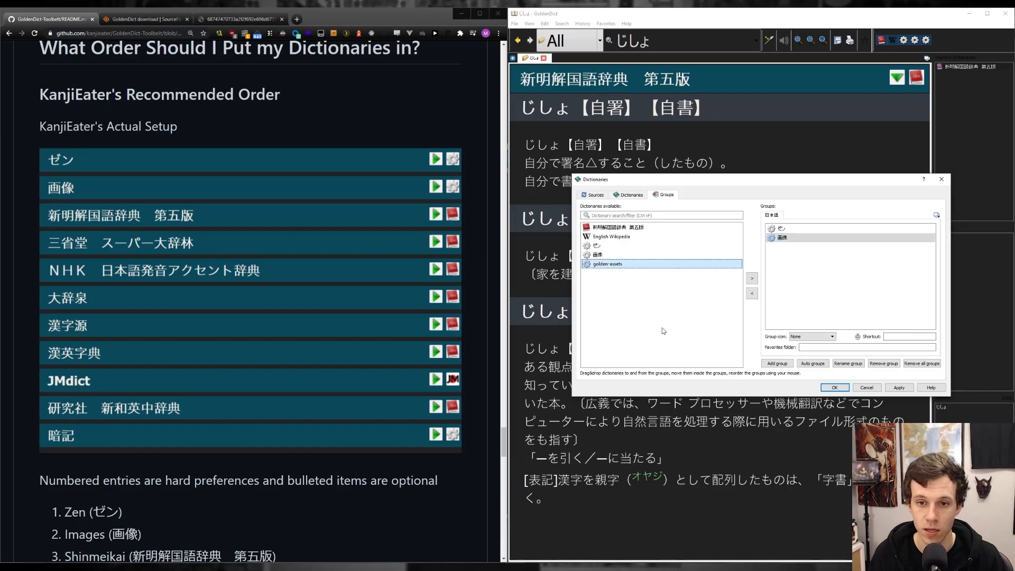
left_click(751, 278)
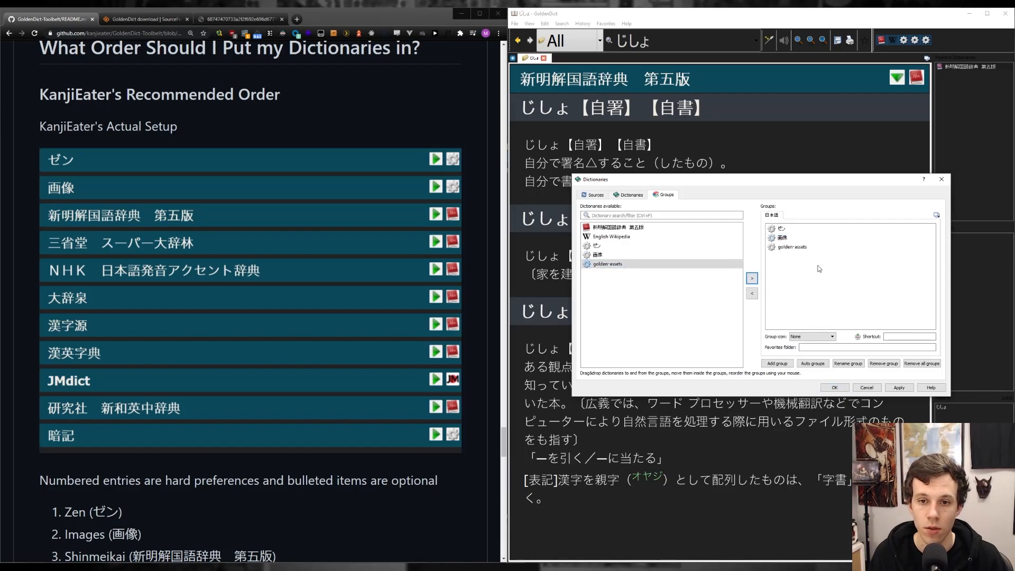
left_click(812, 249)
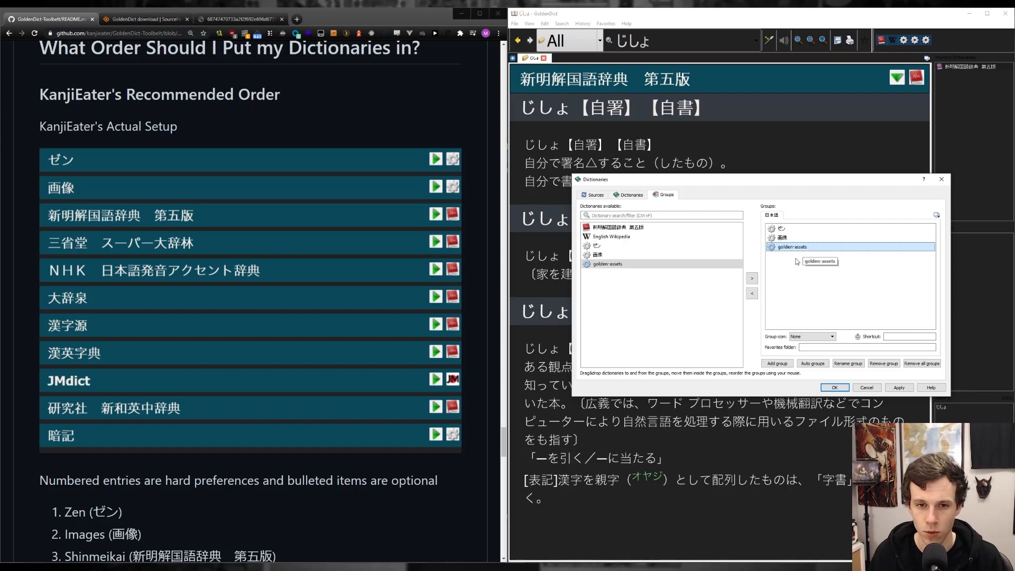
Add 新明解国語辞典 第五版 to the 日本語 group and place it between 画像 and golden-assets.
left_click(652, 229)
left_click(751, 278)
left_click_drag(795, 256, 790, 247)
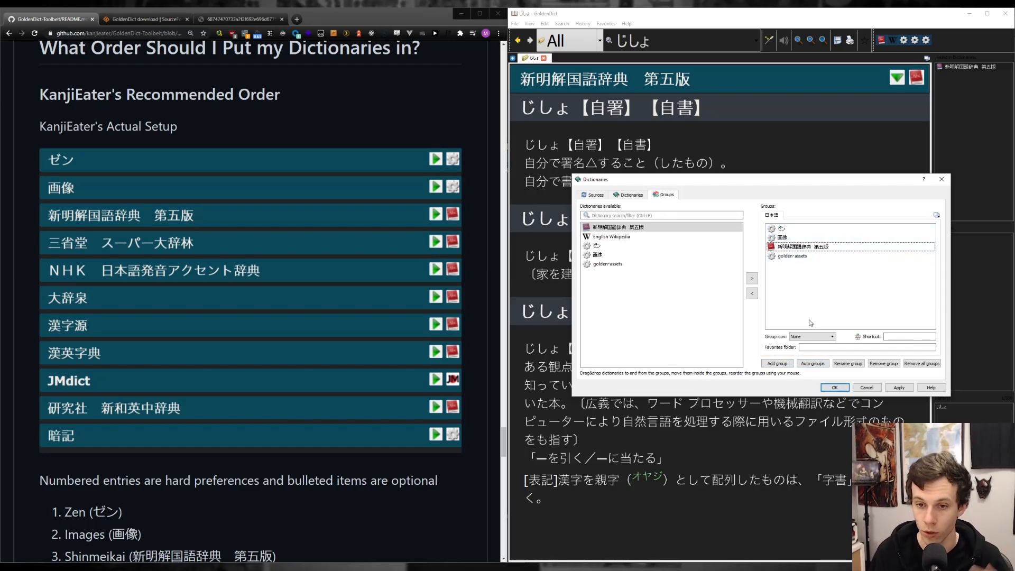
Set the 日本語 group's icon to Ja and accept the dictionary settings.
left_click(813, 336)
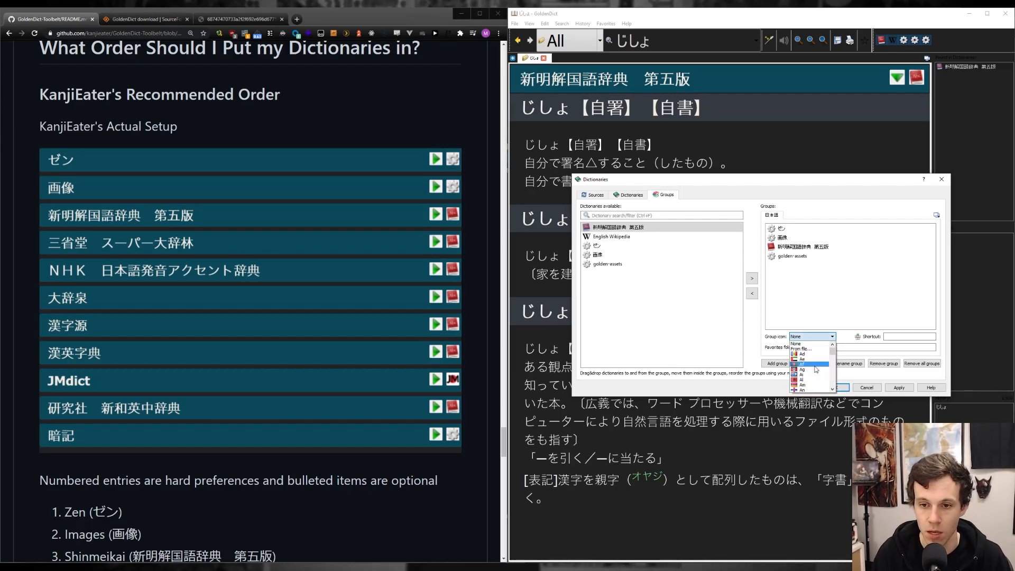
key("j")
key("Return")
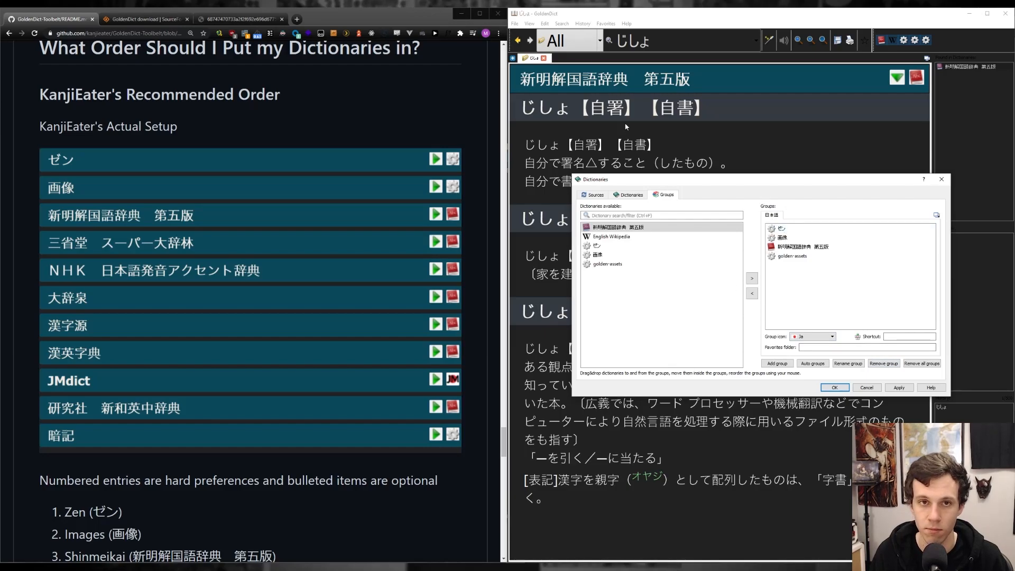
left_click(875, 280)
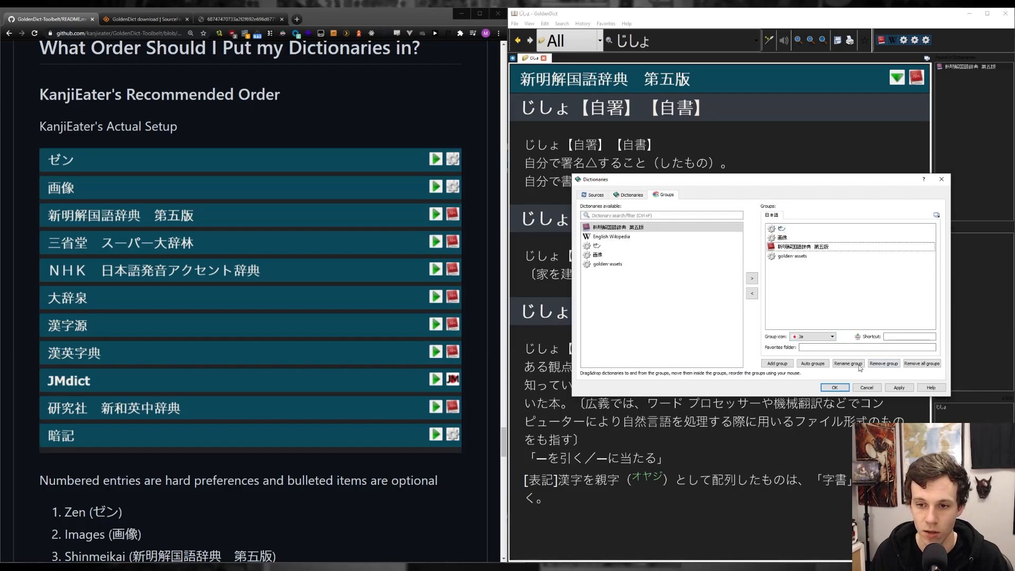
left_click(845, 389)
Switch the lookup to the 日本語 group and search for じしょ.
left_click(581, 42)
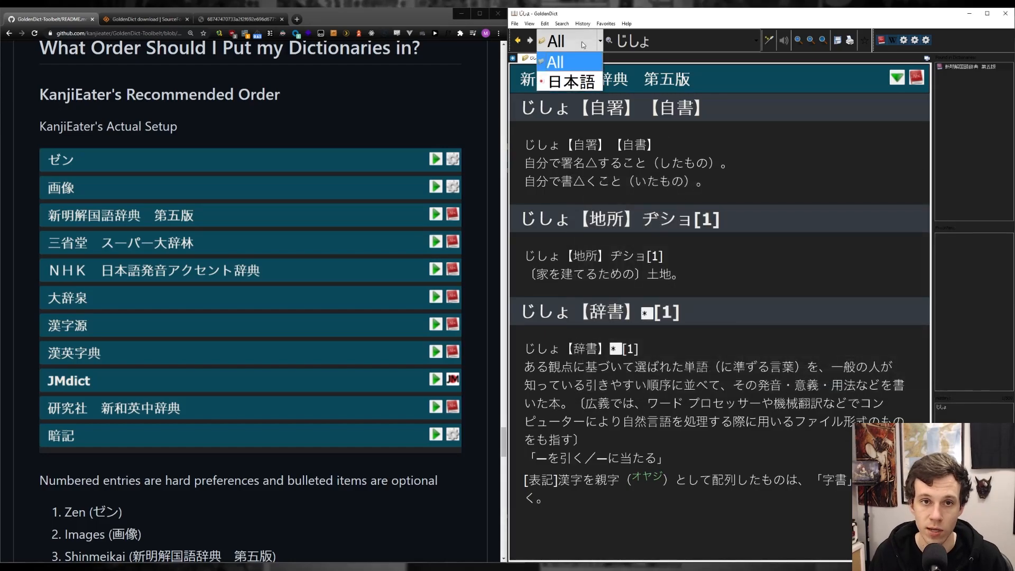
left_click(571, 83)
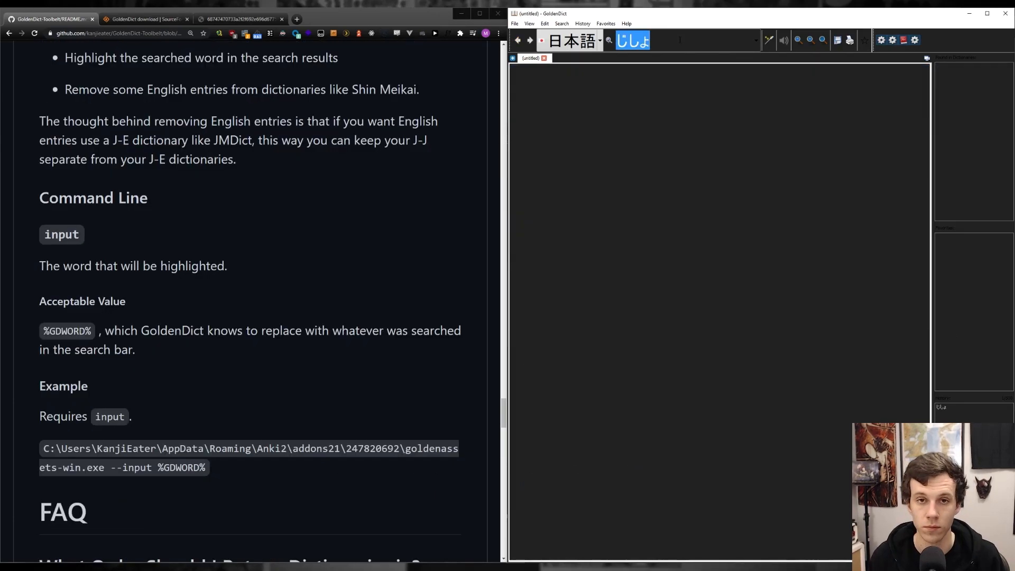
key("Return")
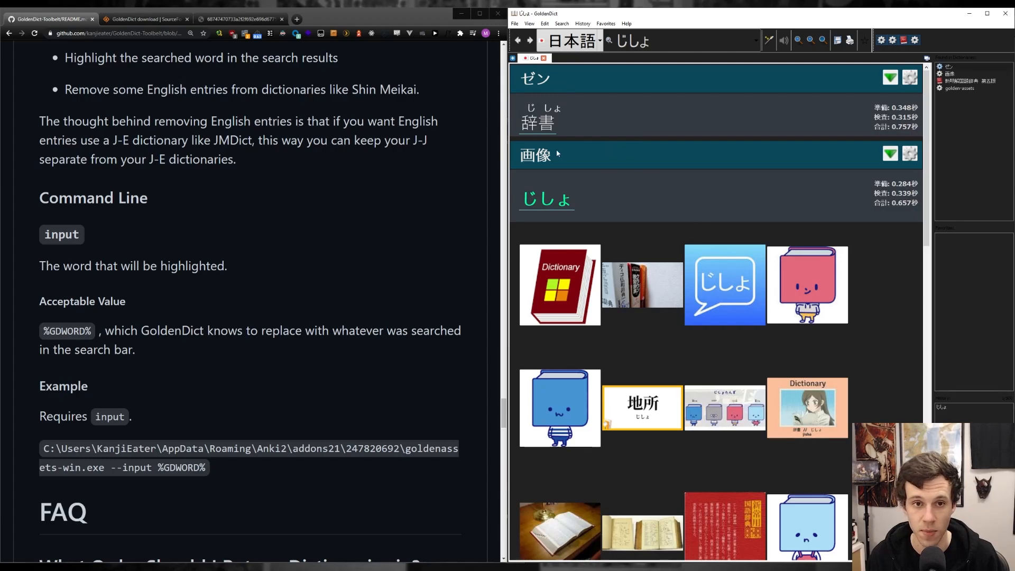
Move between the ゼン, 画像 and 新明解国語辞典 results for じしょ to review each dictionary's section.
left_click(890, 154)
left_click(857, 156)
key("alt+Down")
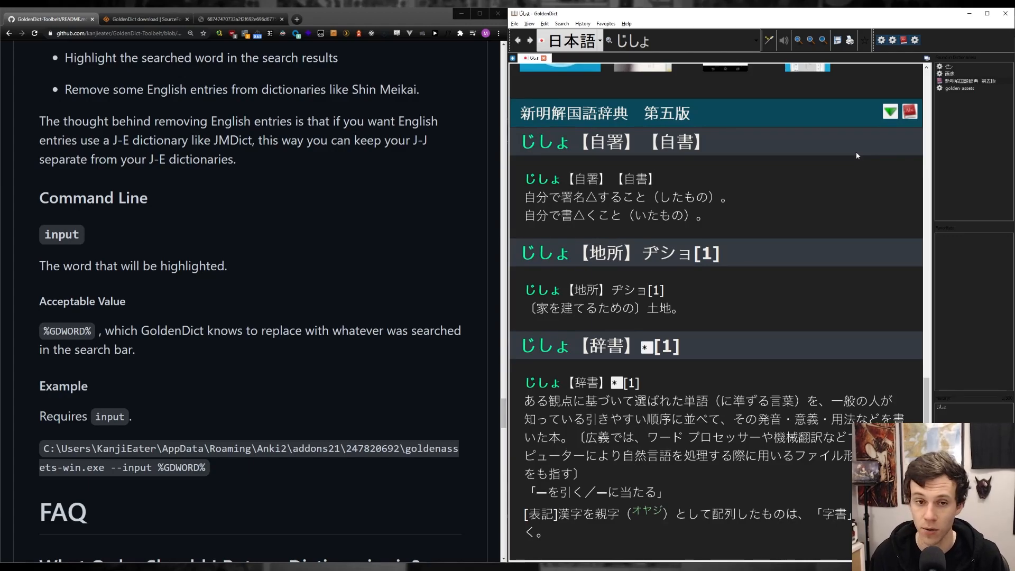
key("alt+Up")
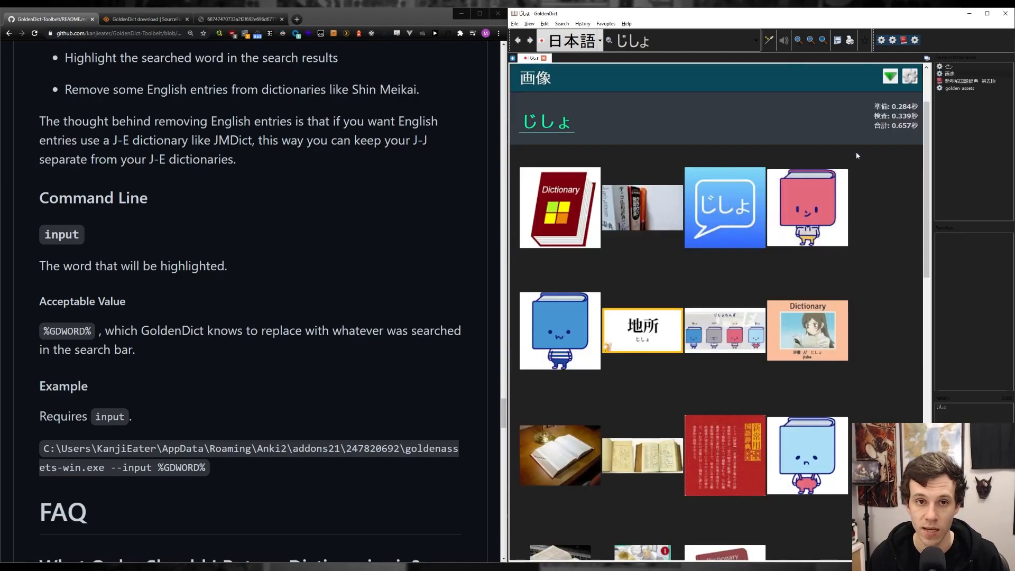
key("alt+Down")
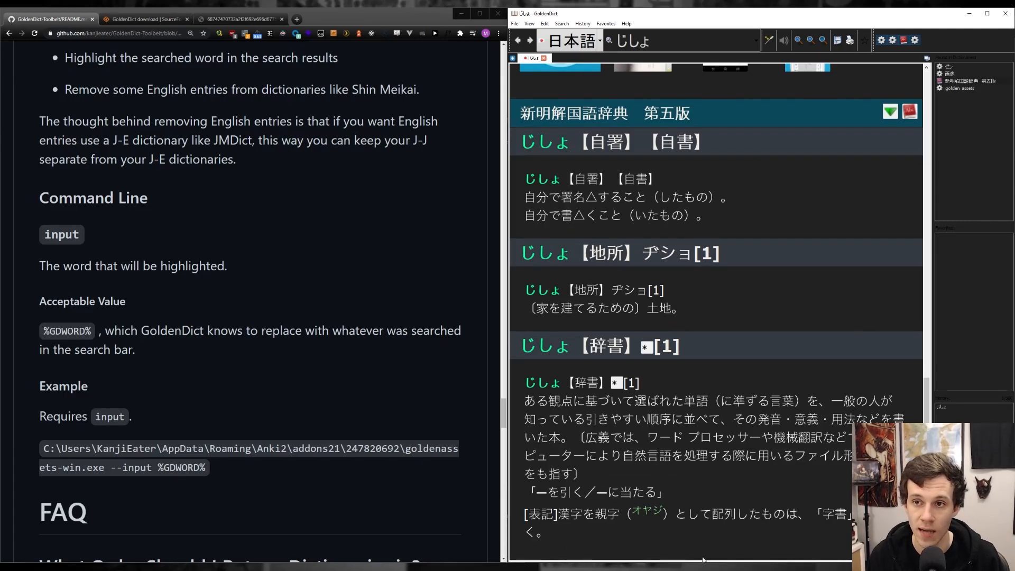
left_click(965, 73)
left_click(965, 66)
left_click(965, 73)
left_click(965, 81)
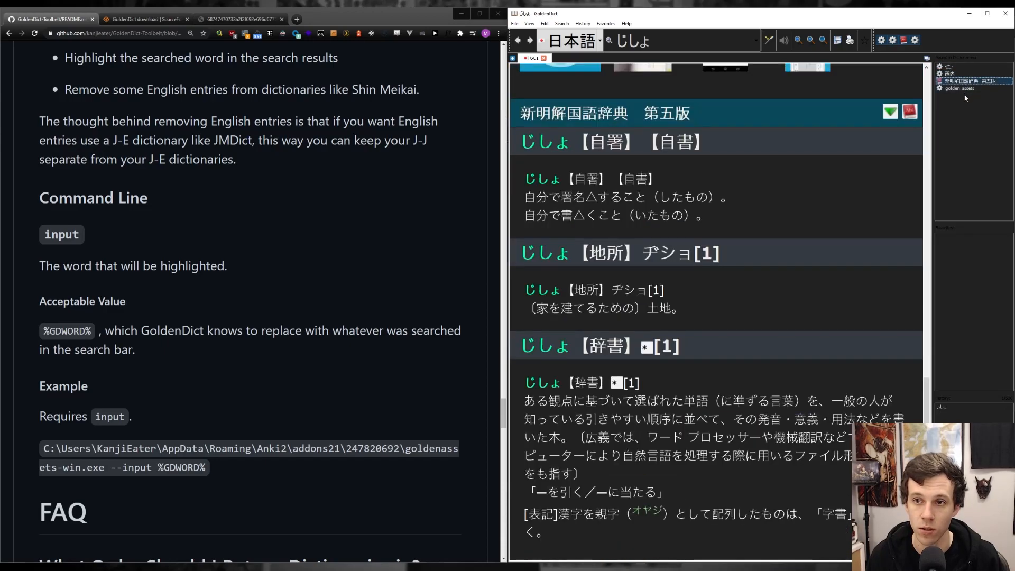
Examine the word highlighting on じしょ in the 辞書 entry of 新明解国語辞典.
left_click_drag(564, 387, 529, 382)
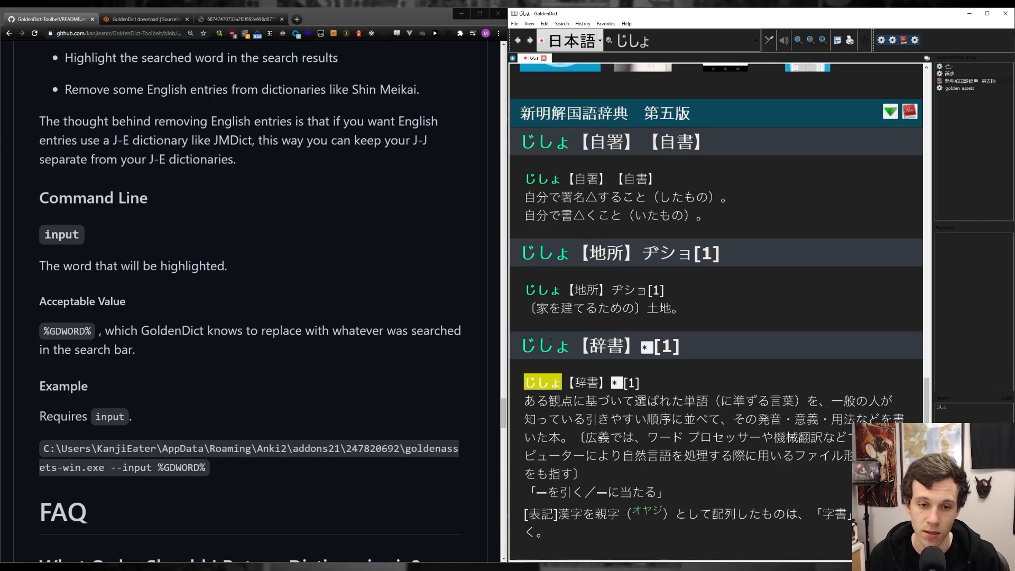
left_click_drag(569, 351, 526, 349)
left_click(579, 252)
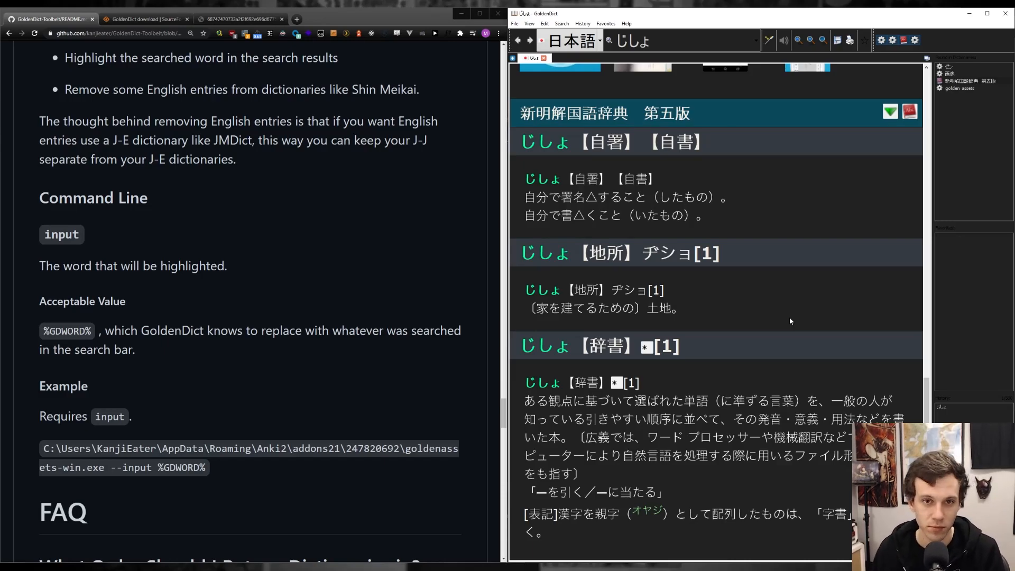
Review the ゼン and 画像 results at the start of the じしょ article.
scroll(788, 316, "up", 15)
scroll(840, 357, "up", 3)
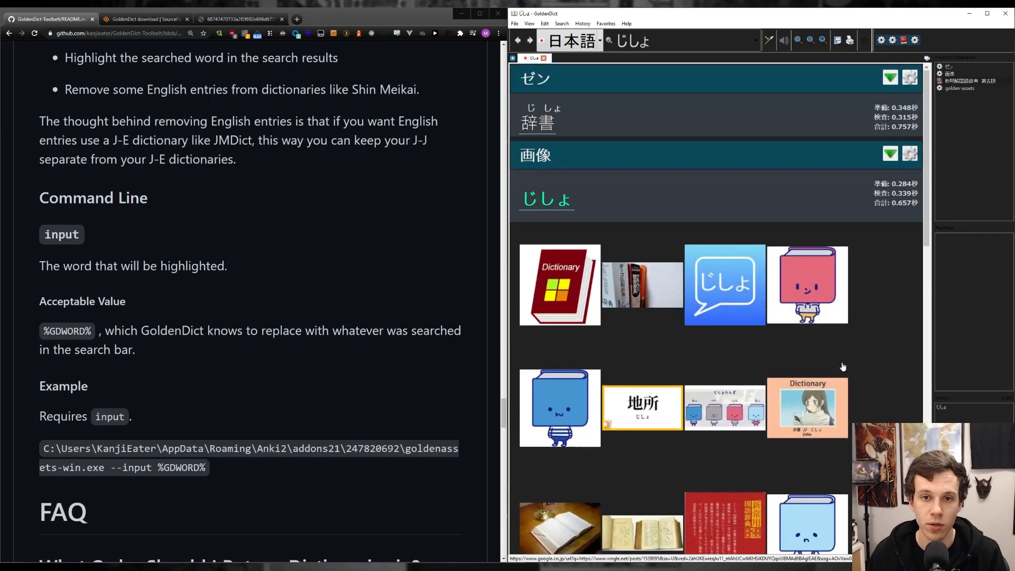
scroll(839, 356, "down", 12)
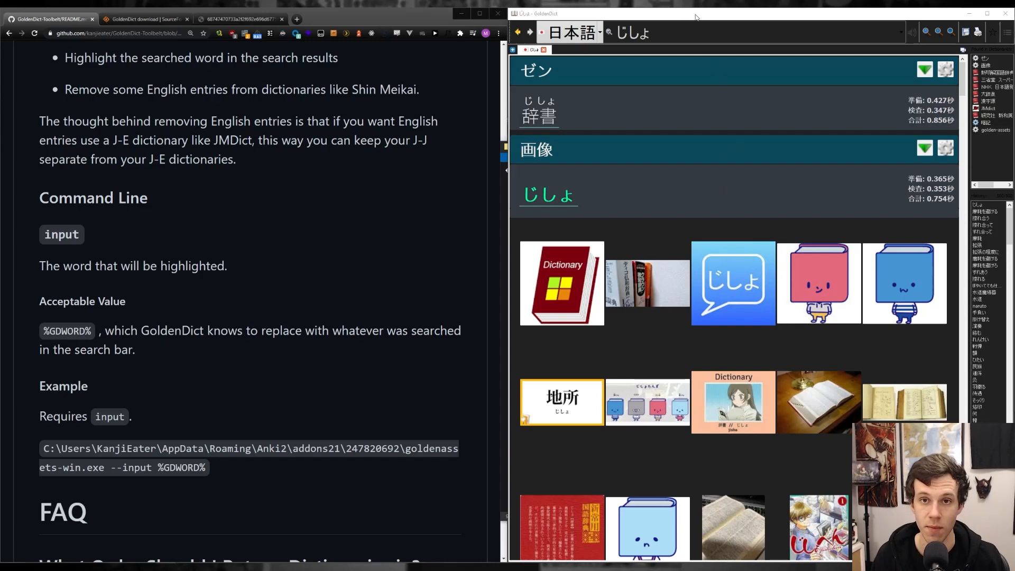
Examine which panes and bars can be shown in the main window, such as Results Navigation Pane, History Pane and Navigation.
right_click(709, 37)
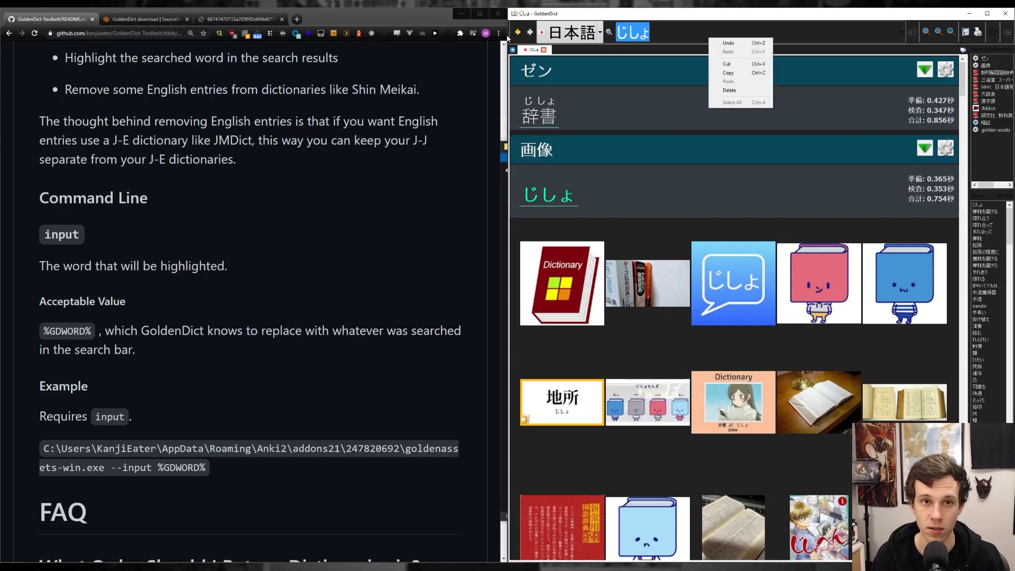
left_click(987, 52)
right_click(987, 51)
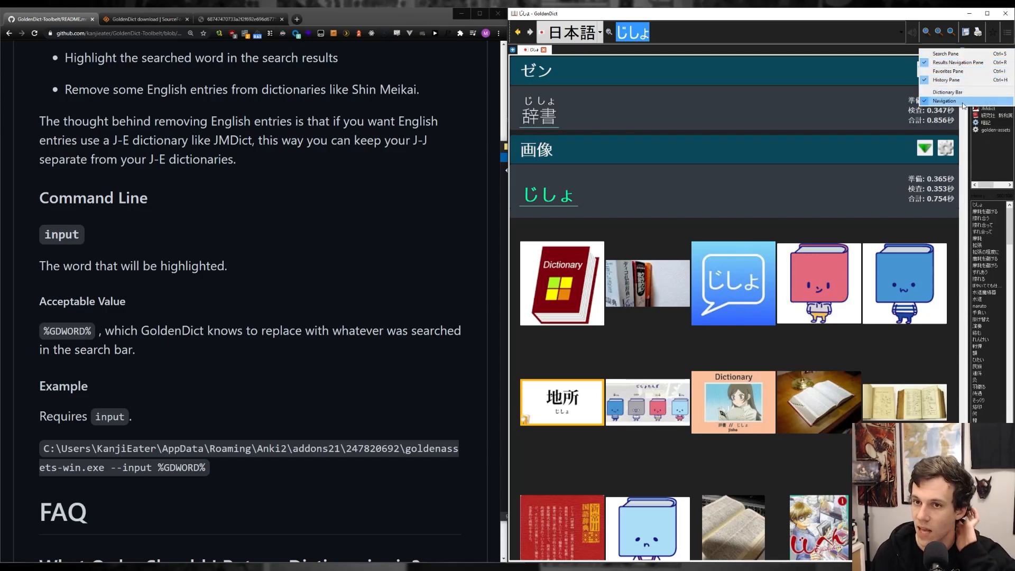
left_click(822, 114)
left_click_drag(996, 49, 989, 80)
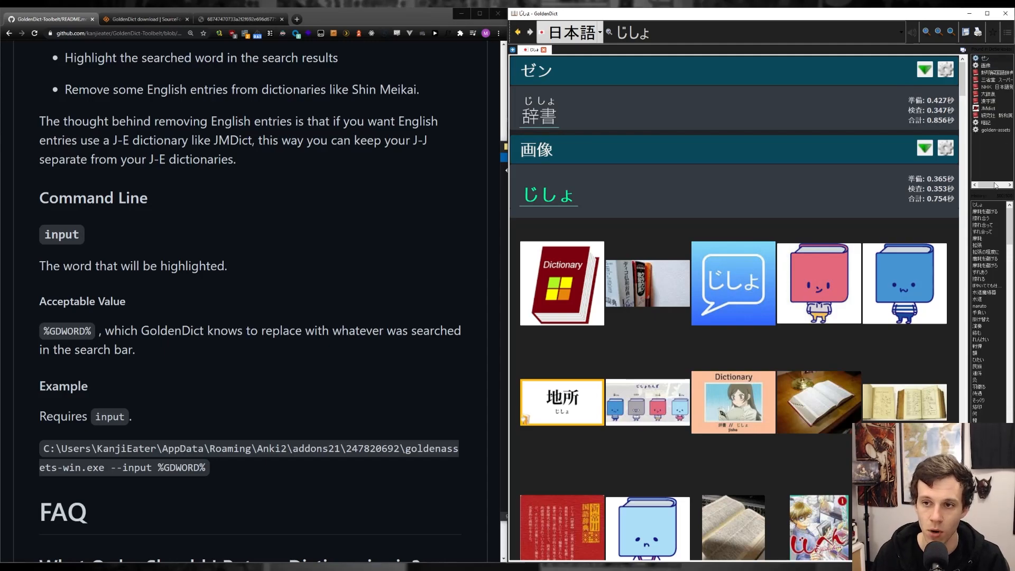
right_click(978, 51)
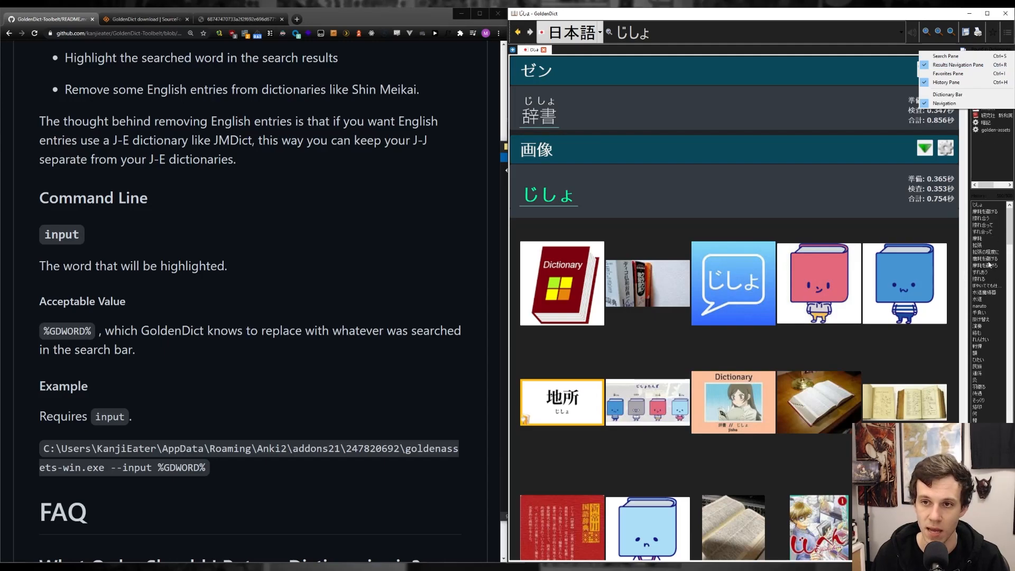
left_click(856, 120)
Open the preferences, review the interface options for double-click translation and single-click word selection, and accept the dialog.
left_click(1007, 32)
left_click(976, 52)
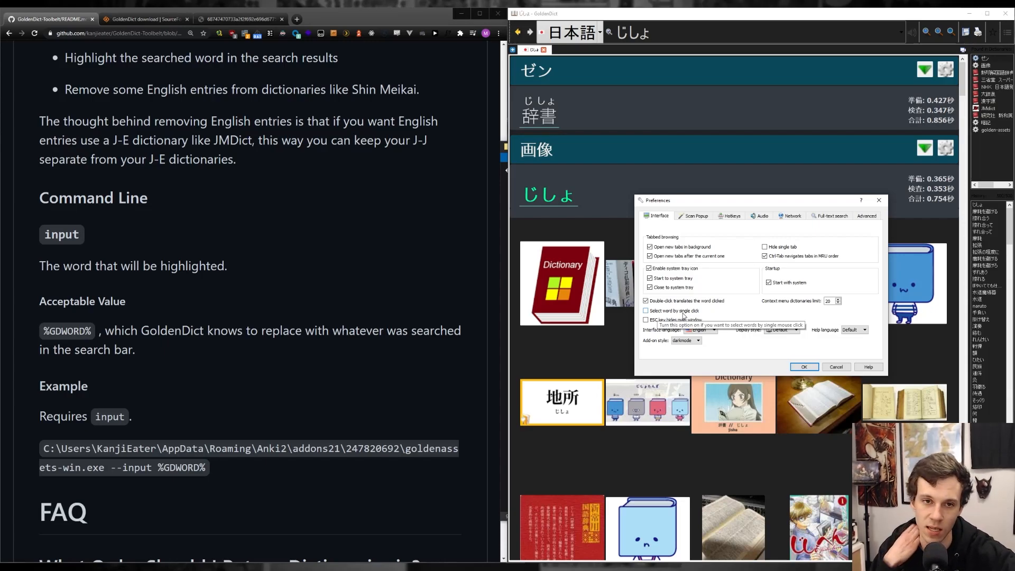
left_click(804, 366)
Look up 署名 from the じしょ entry in 新明解国語辞典, follow on to 書類, and review its definitions.
scroll(664, 148, "down", 10)
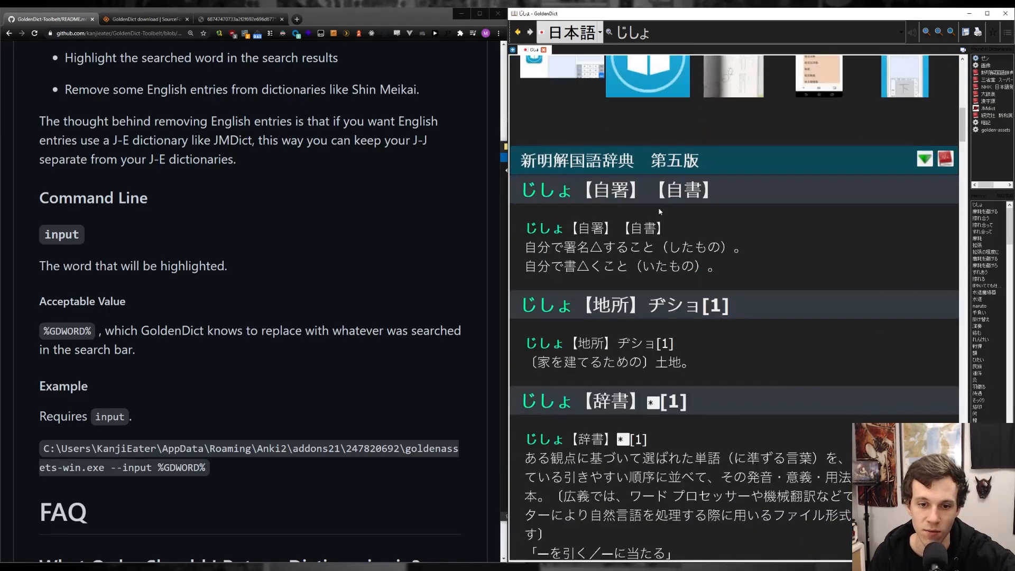
left_click(572, 244)
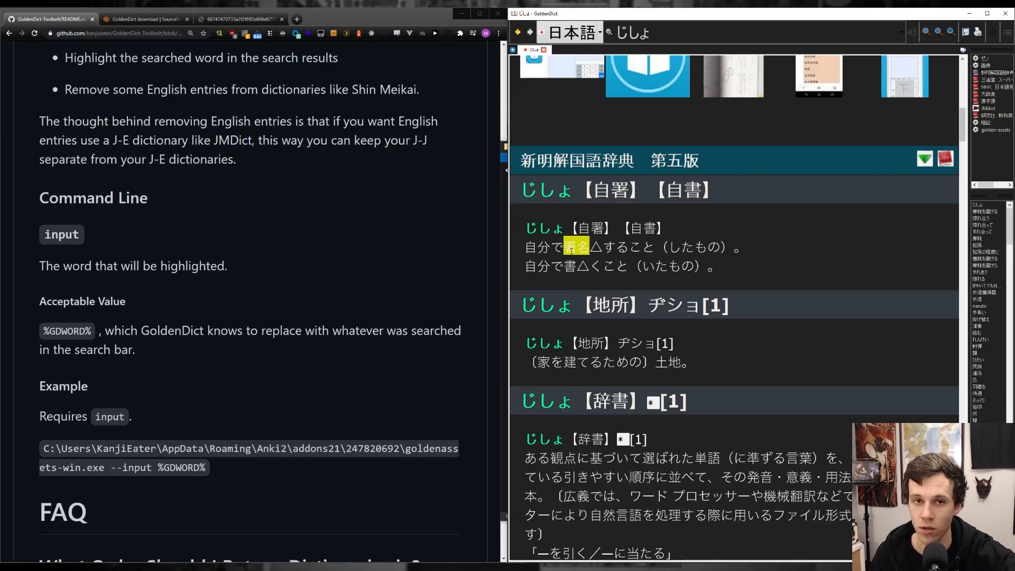
double_click(570, 248)
scroll(604, 203, "down", 10)
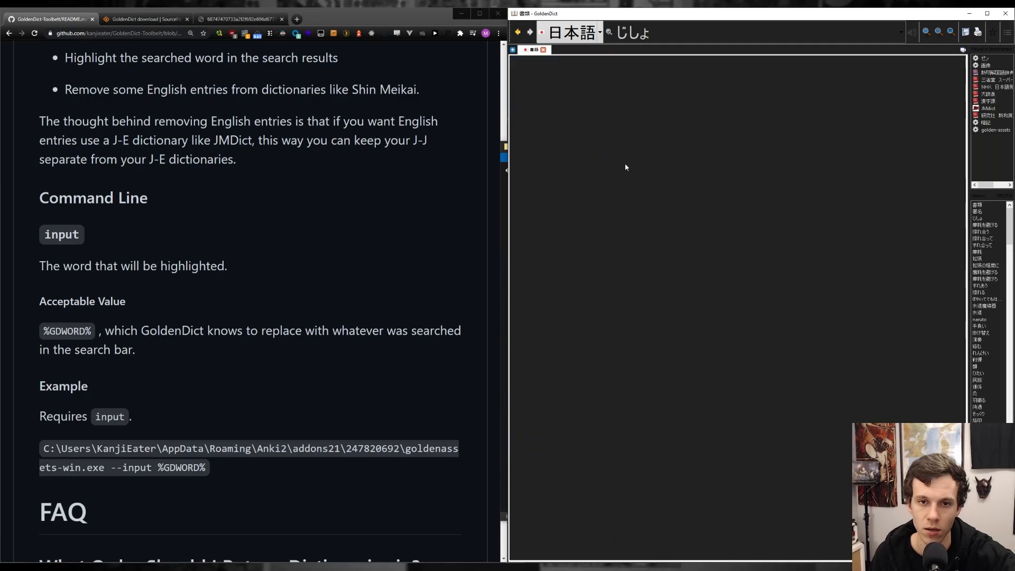
scroll(616, 153, "down", 10)
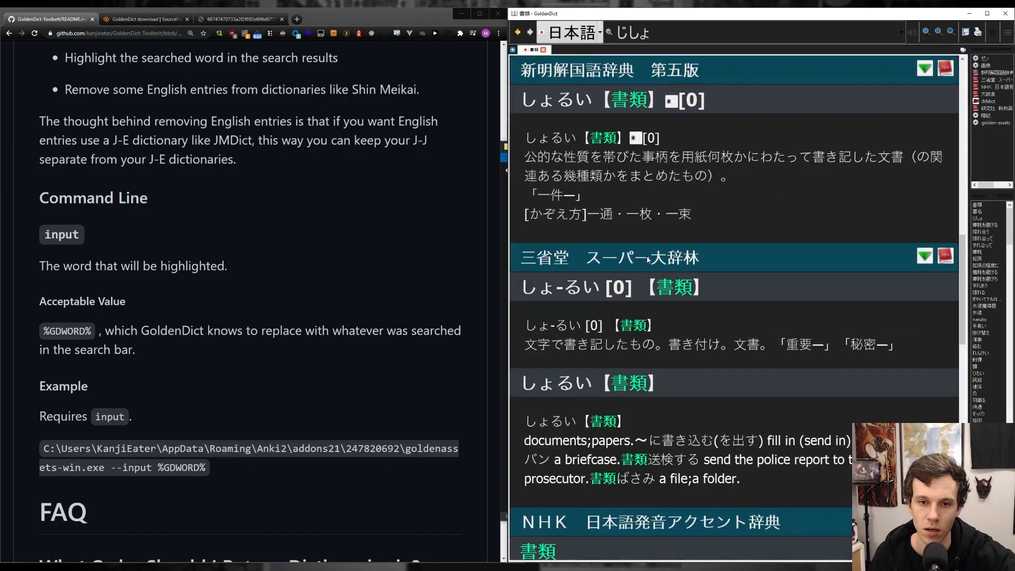
Select individual words such as 帯び, 事柄, 用紙 and 何枚 in the 新明解国語辞典 definition of 書類.
double_click(608, 251)
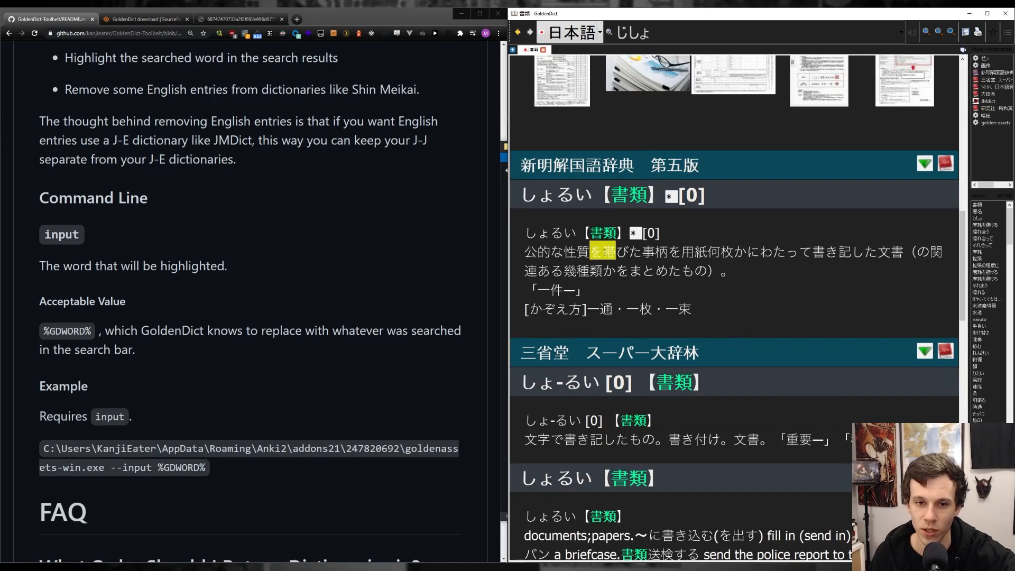
double_click(613, 255)
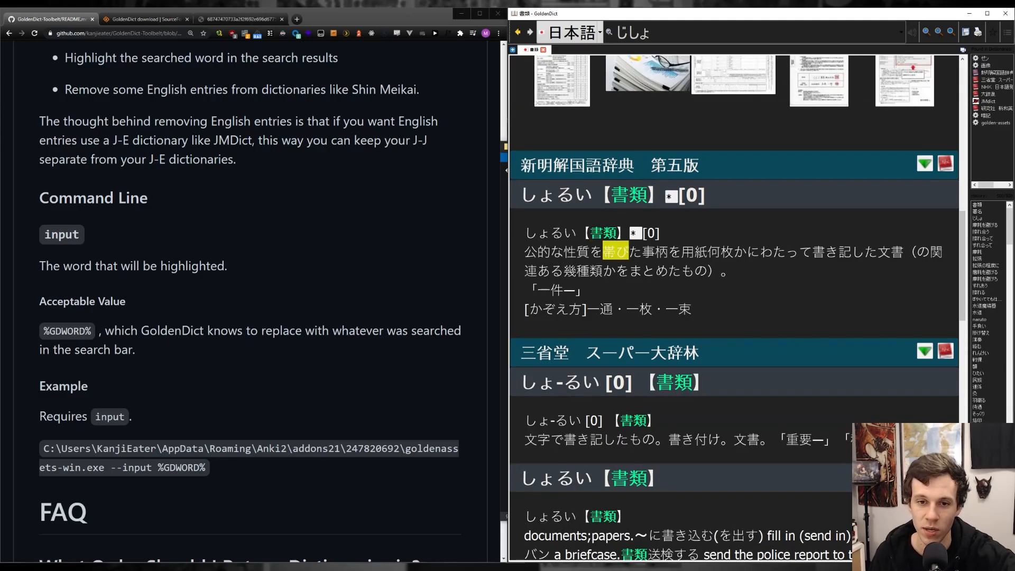
double_click(640, 253)
double_click(649, 254)
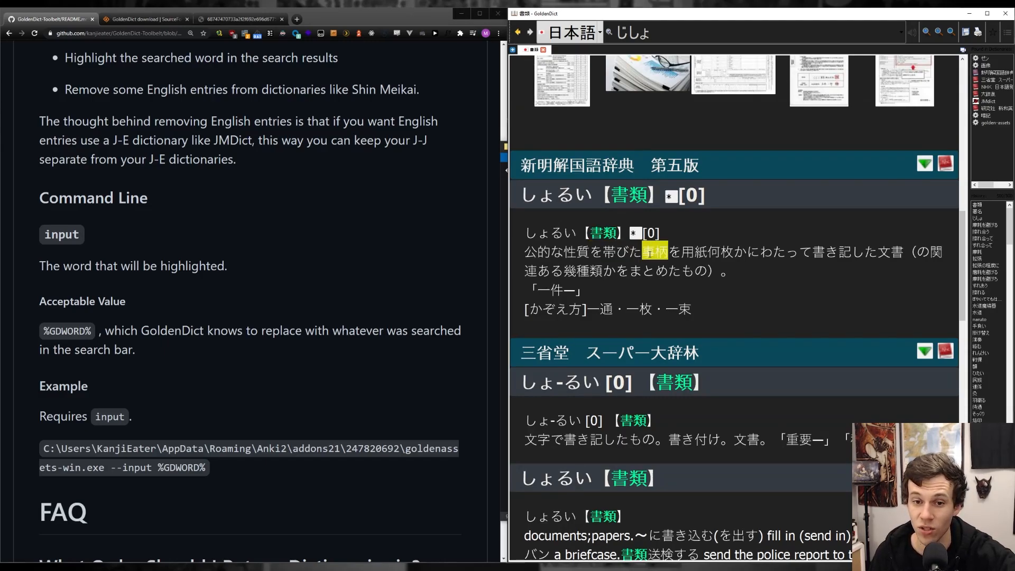
double_click(667, 252)
double_click(696, 253)
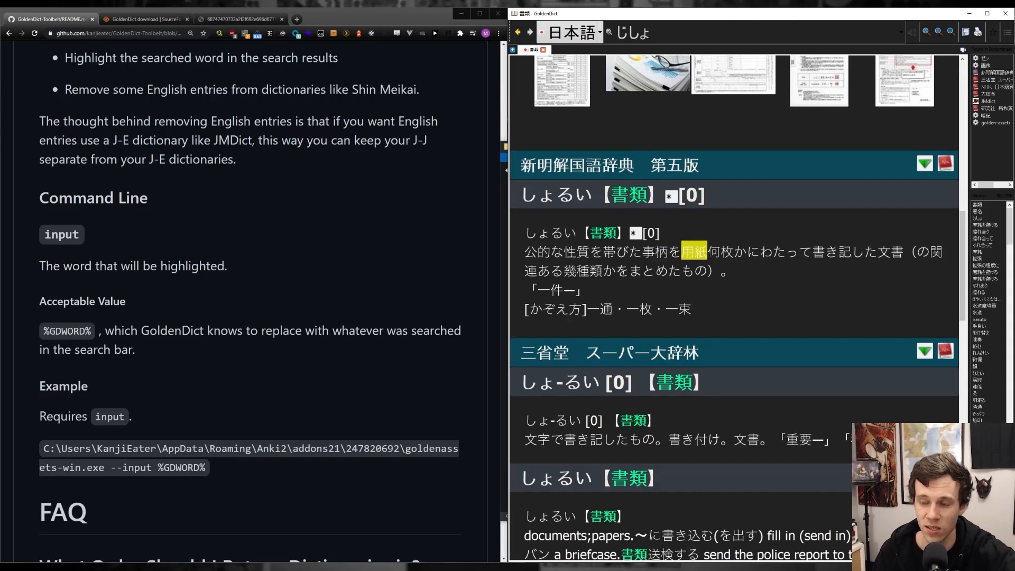
double_click(714, 252)
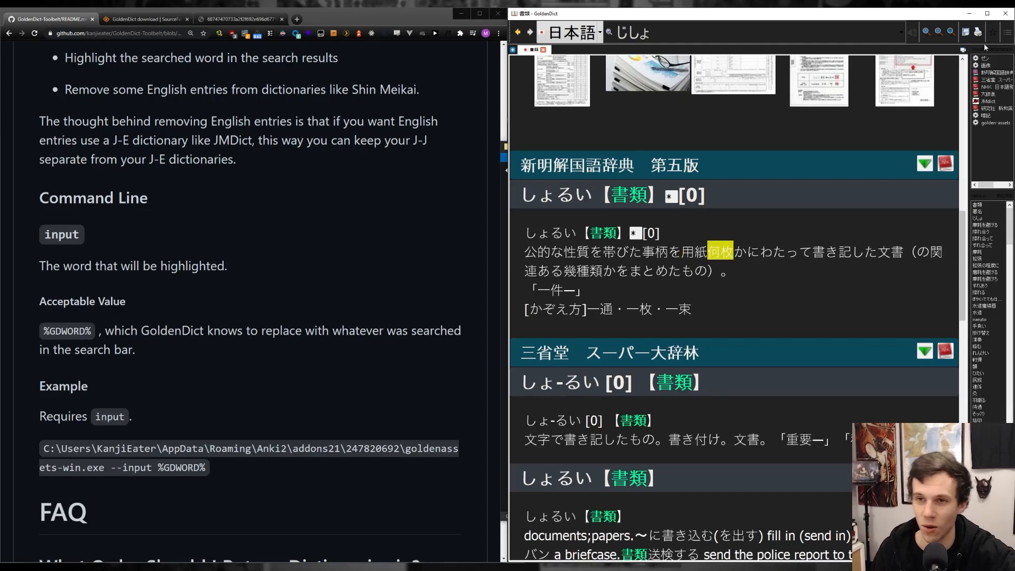
Open the preferences and review the interface options, the scan popup settings and the hotkey for translating a word from the clipboard.
left_click(1007, 32)
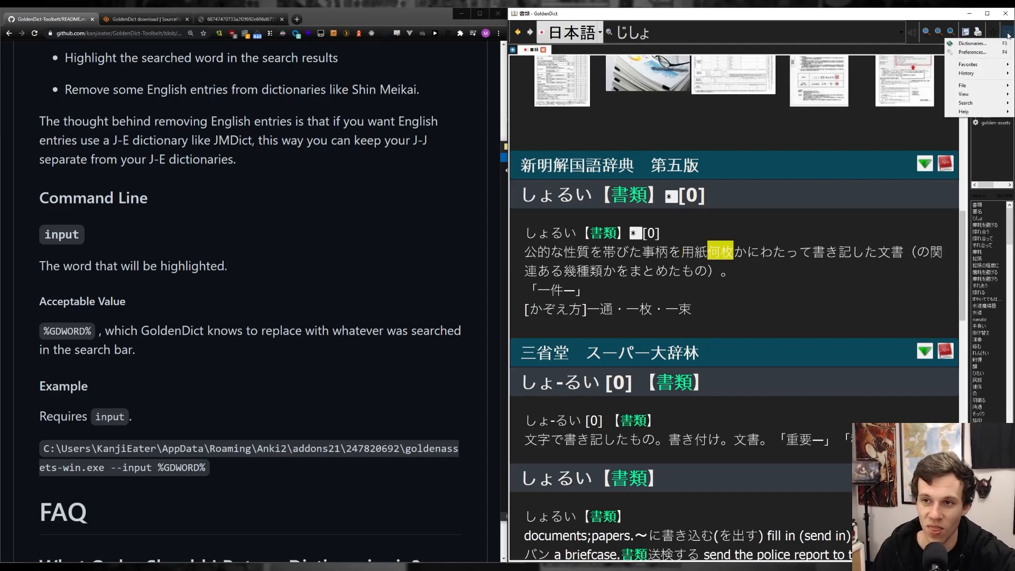
left_click(982, 52)
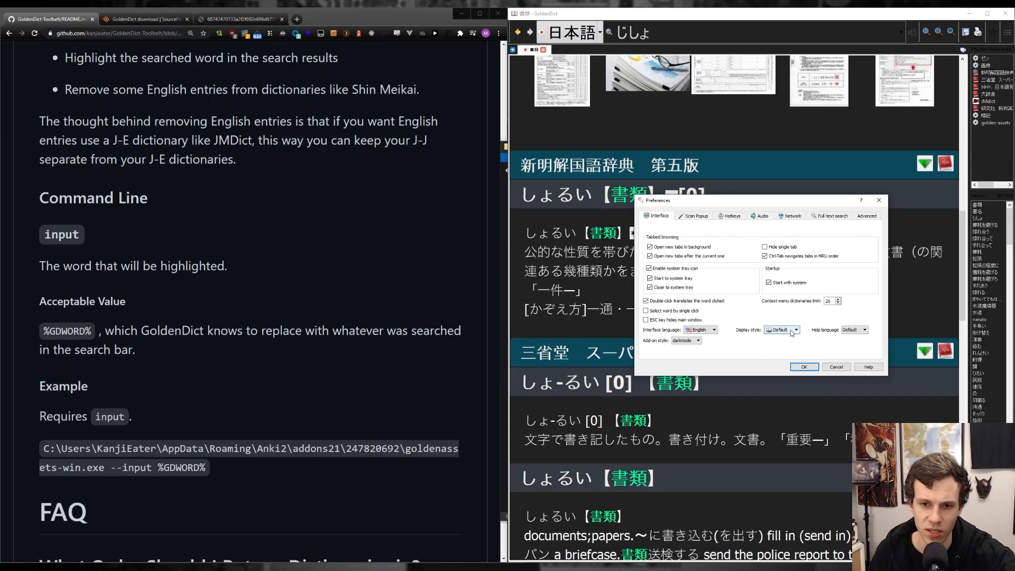
left_click(696, 217)
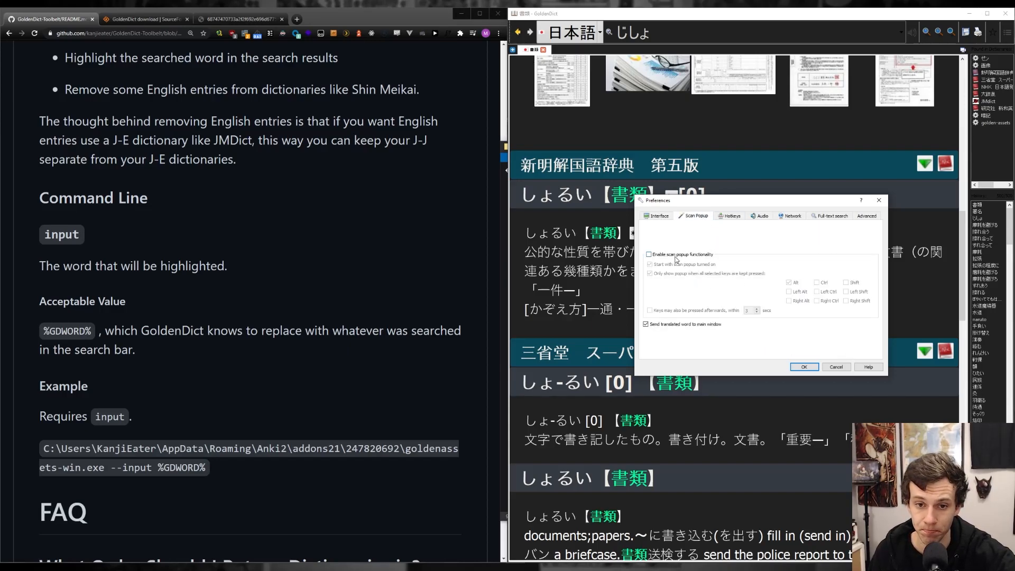
mouse_move(679, 260)
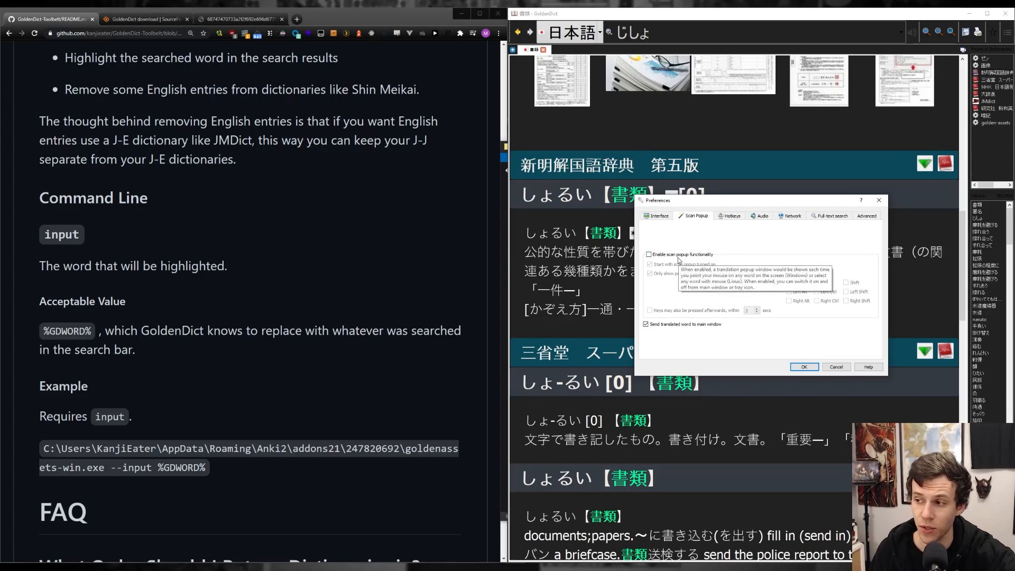
left_click(730, 217)
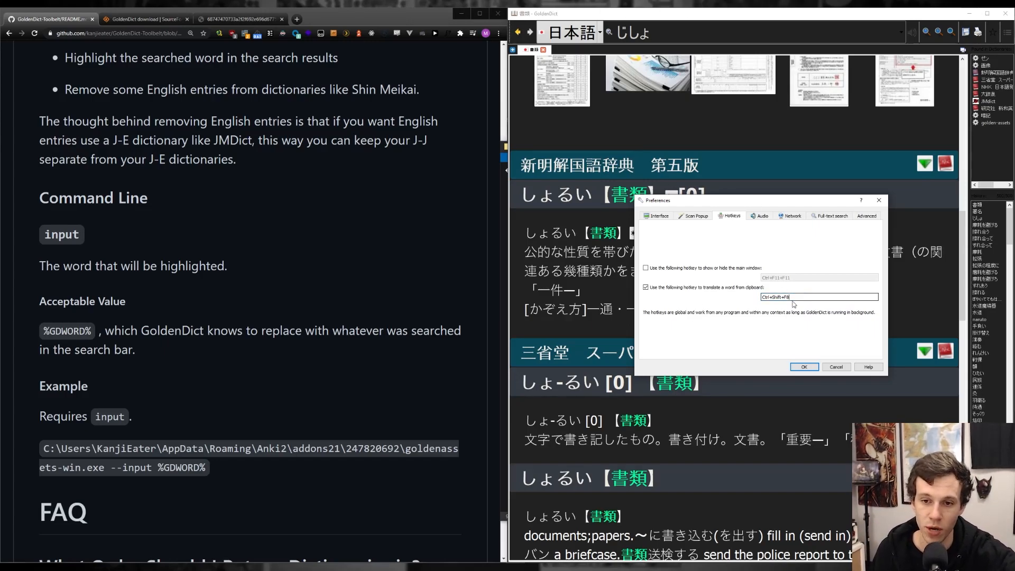
left_click_drag(762, 297, 806, 297)
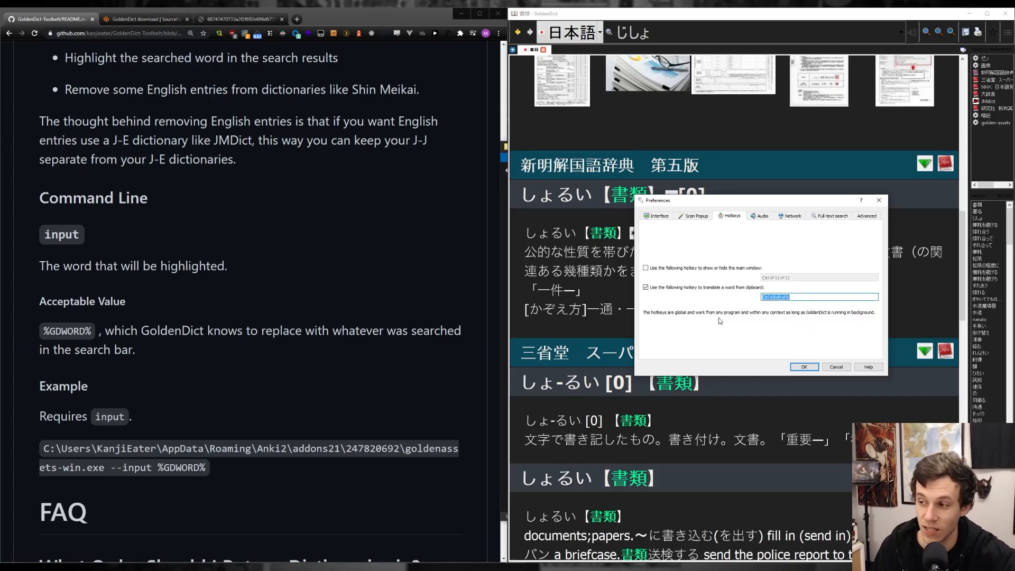
Review the audio, network, full-text search and advanced preferences, and return to the interface options.
left_click(759, 216)
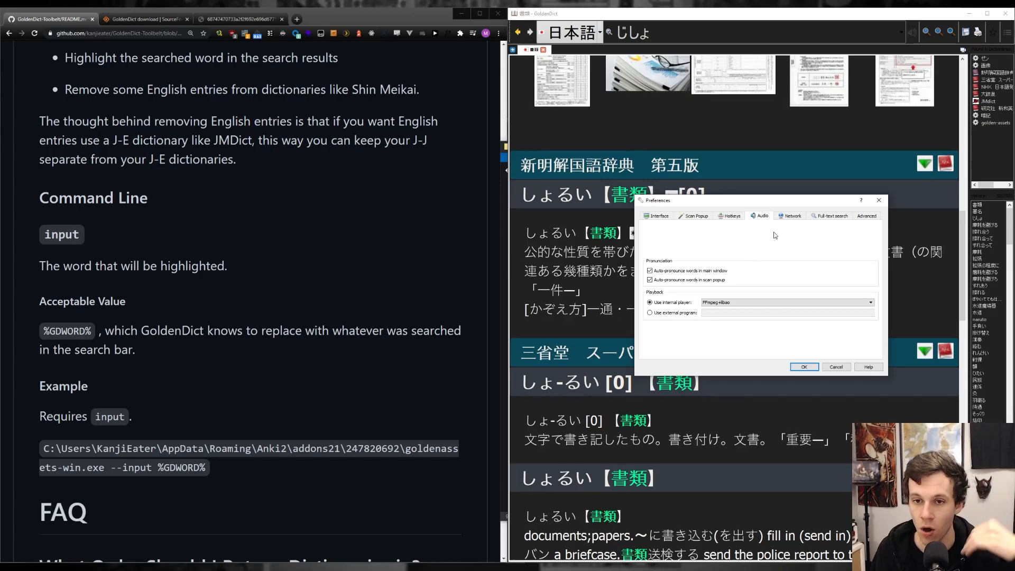
left_click(790, 216)
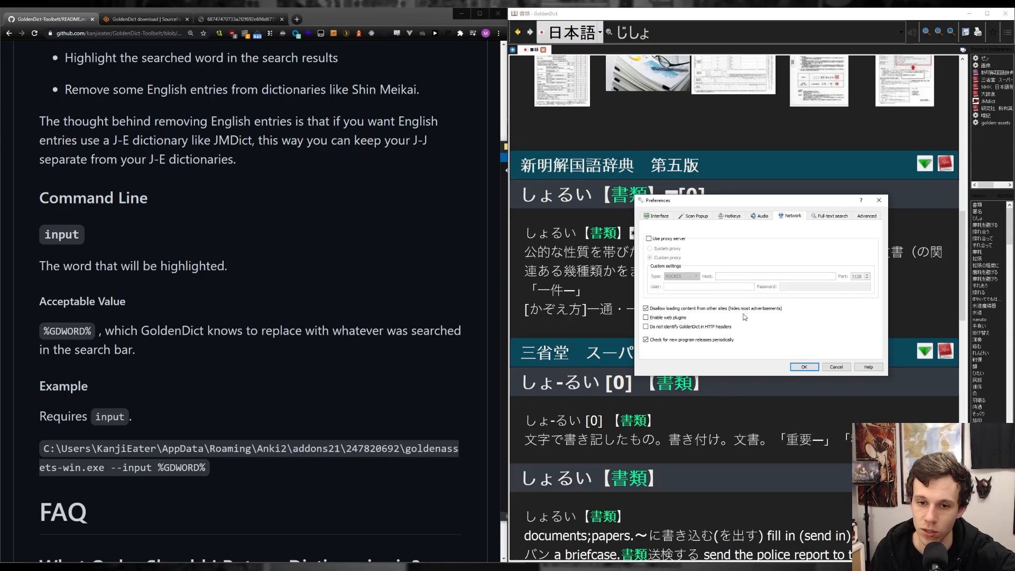
left_click(663, 327)
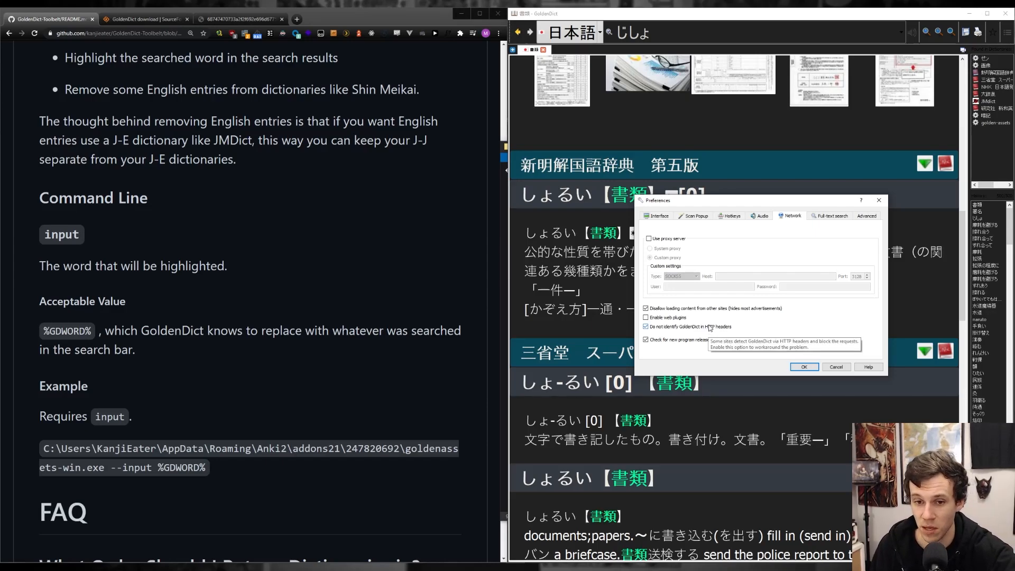
left_click(835, 216)
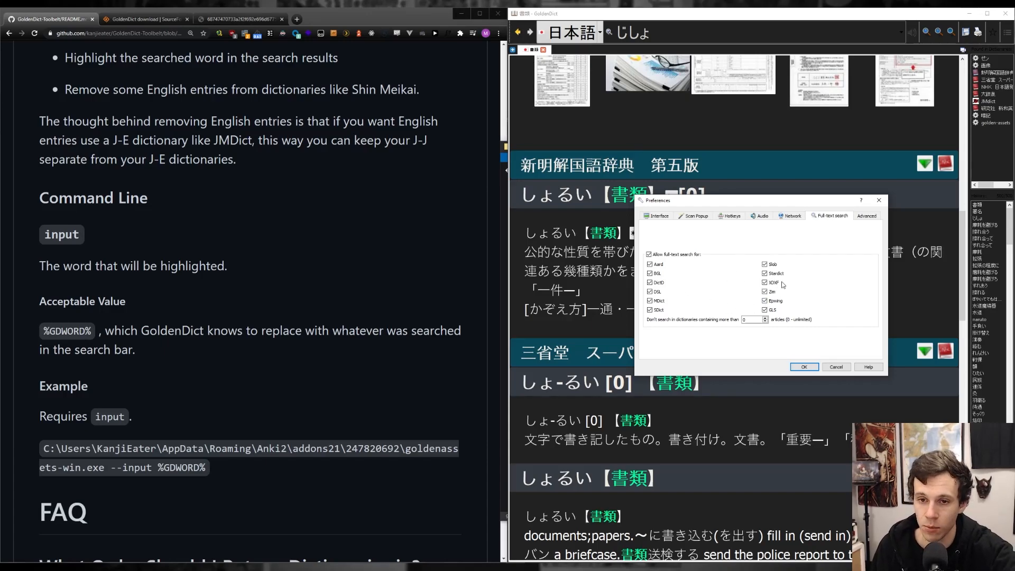
left_click(859, 216)
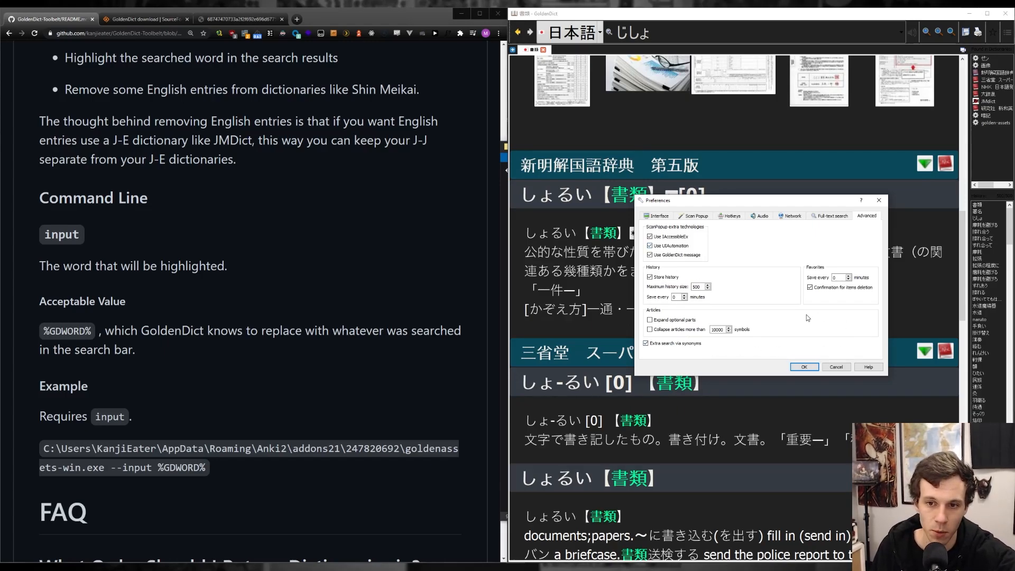
left_click(649, 214)
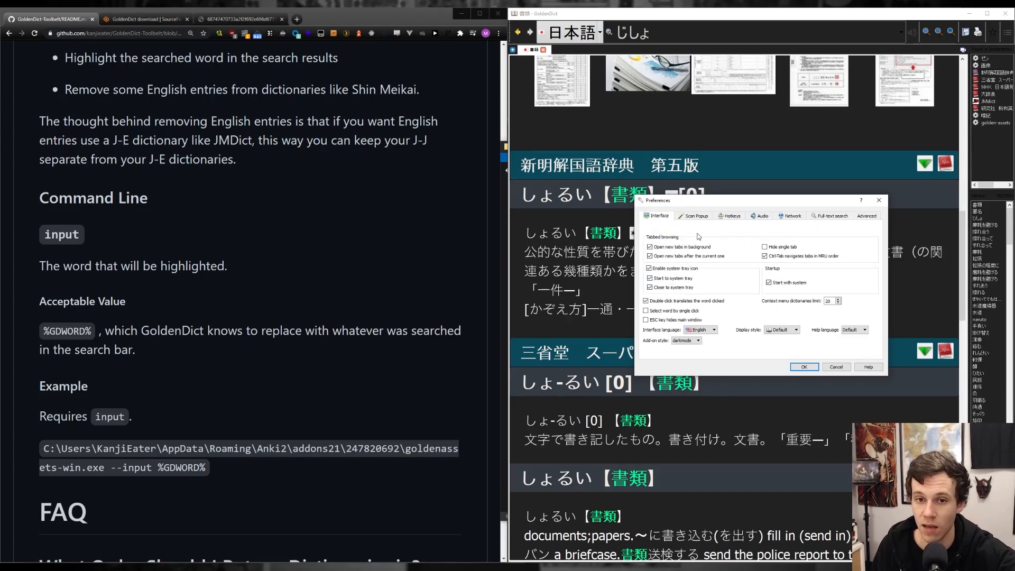